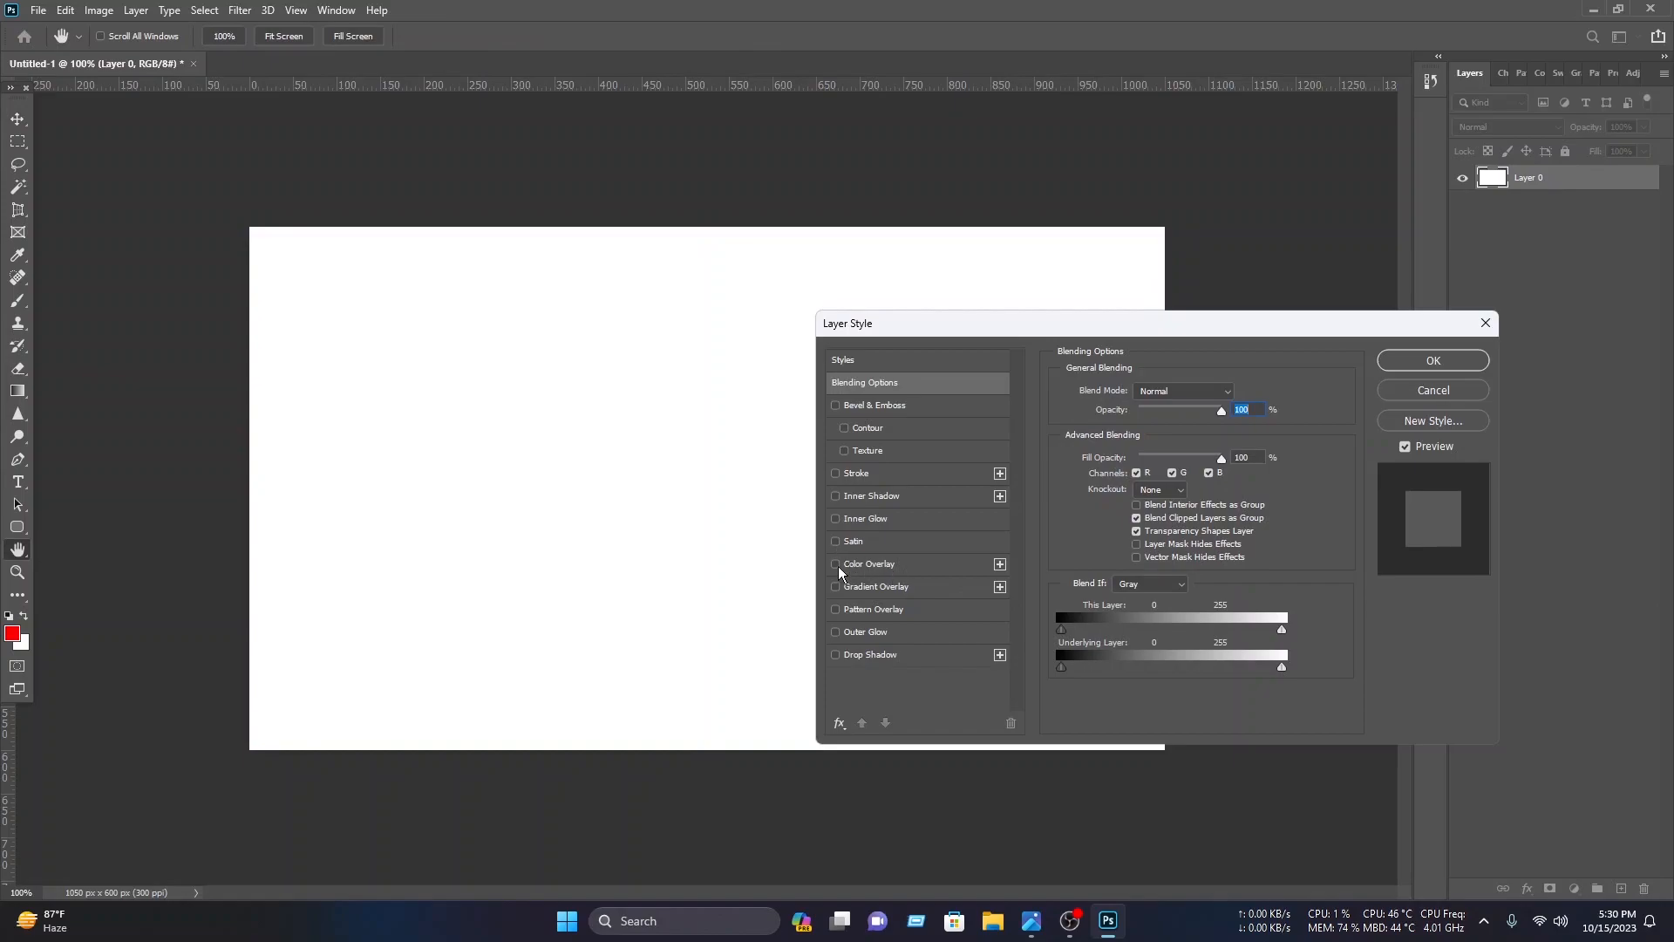
# Step: Apply a Color Overlay layer style to Layer 0 with the overlay colour set to black 000000
pyautogui.click(954, 570)
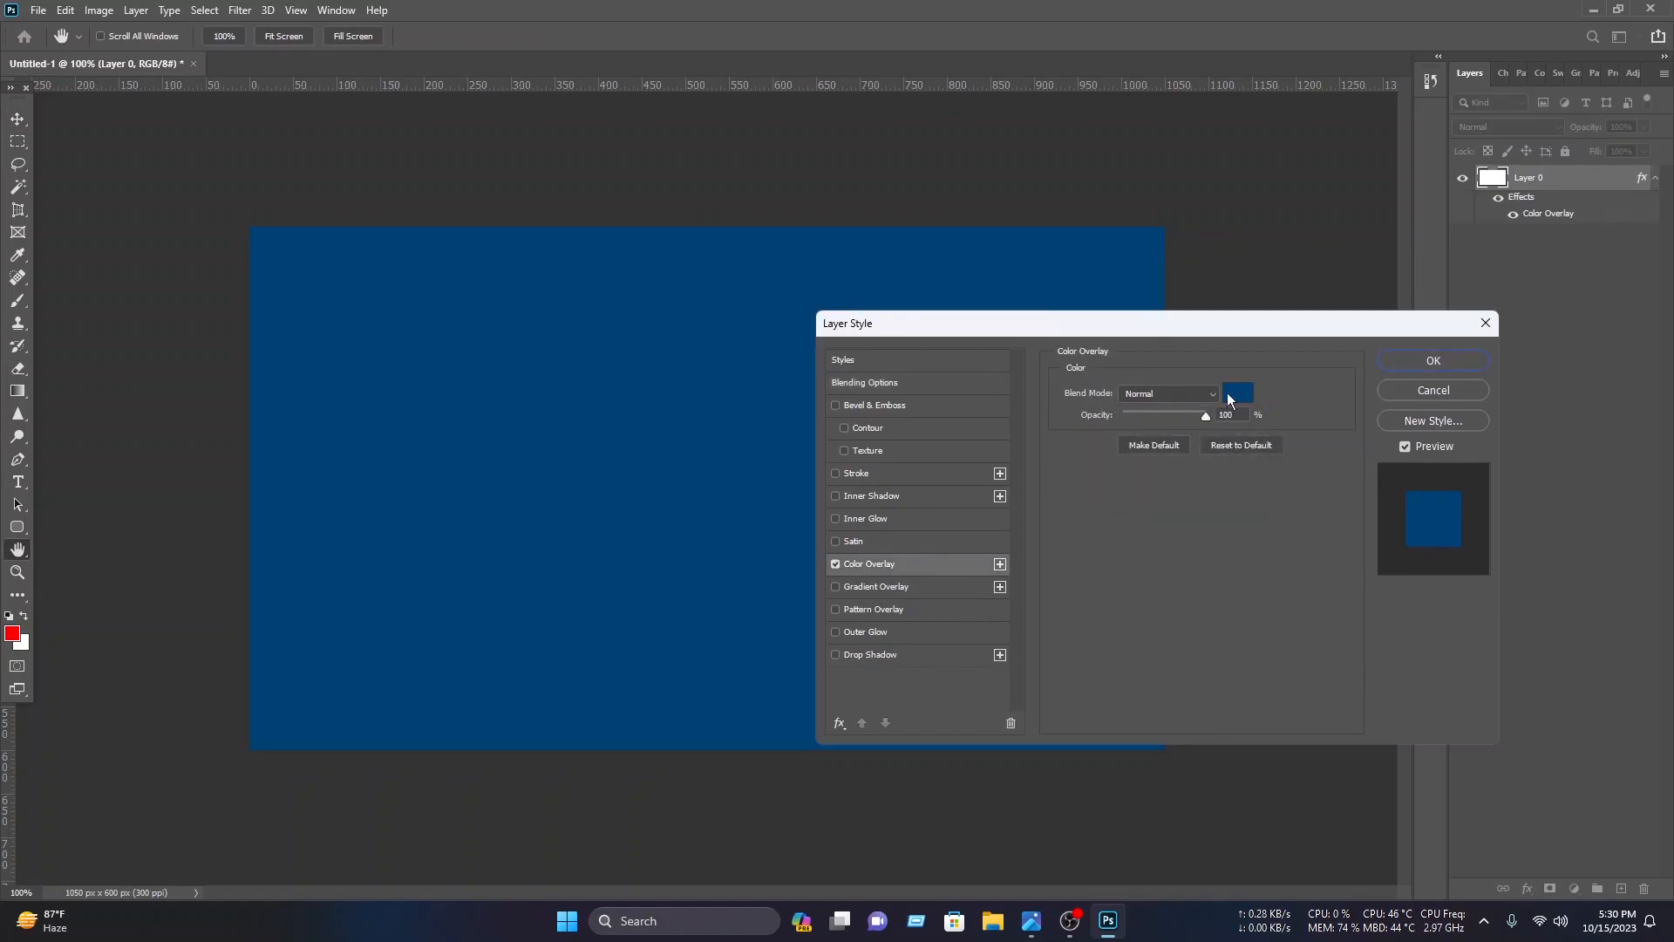
pyautogui.click(1238, 393)
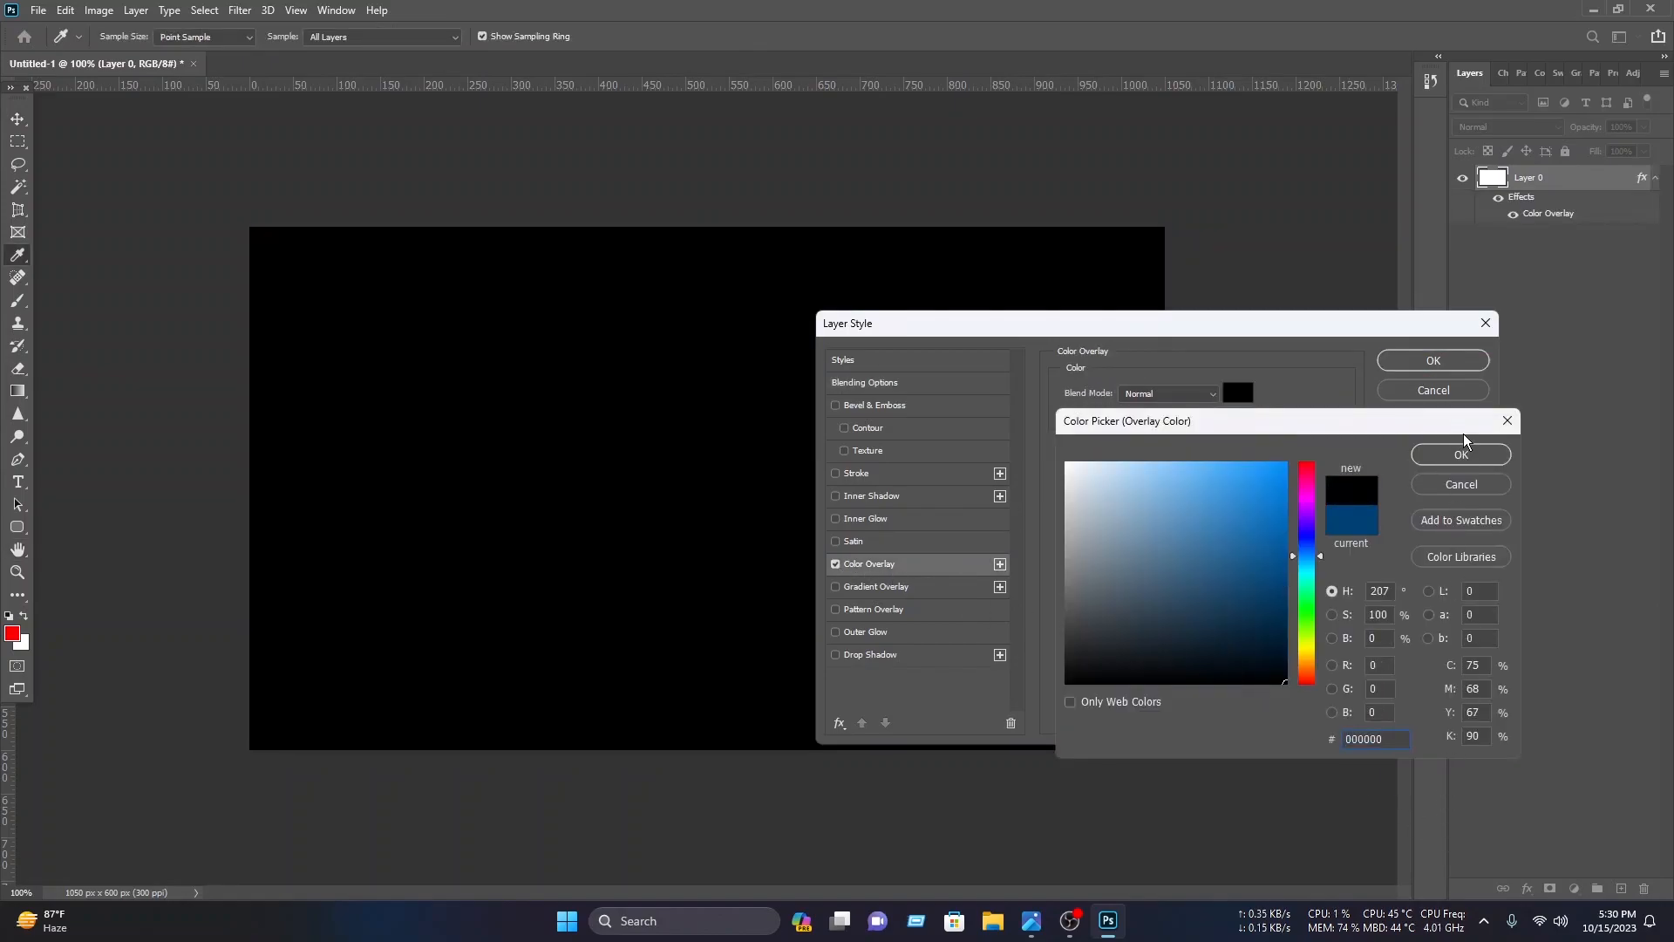
pyautogui.click(1461, 454)
pyautogui.click(1433, 360)
# Step: Lock Layer 0 and fit the canvas to the screen
pyautogui.press('v')
pyautogui.click(1568, 153)
pyautogui.hotkey('ctrl', '0')
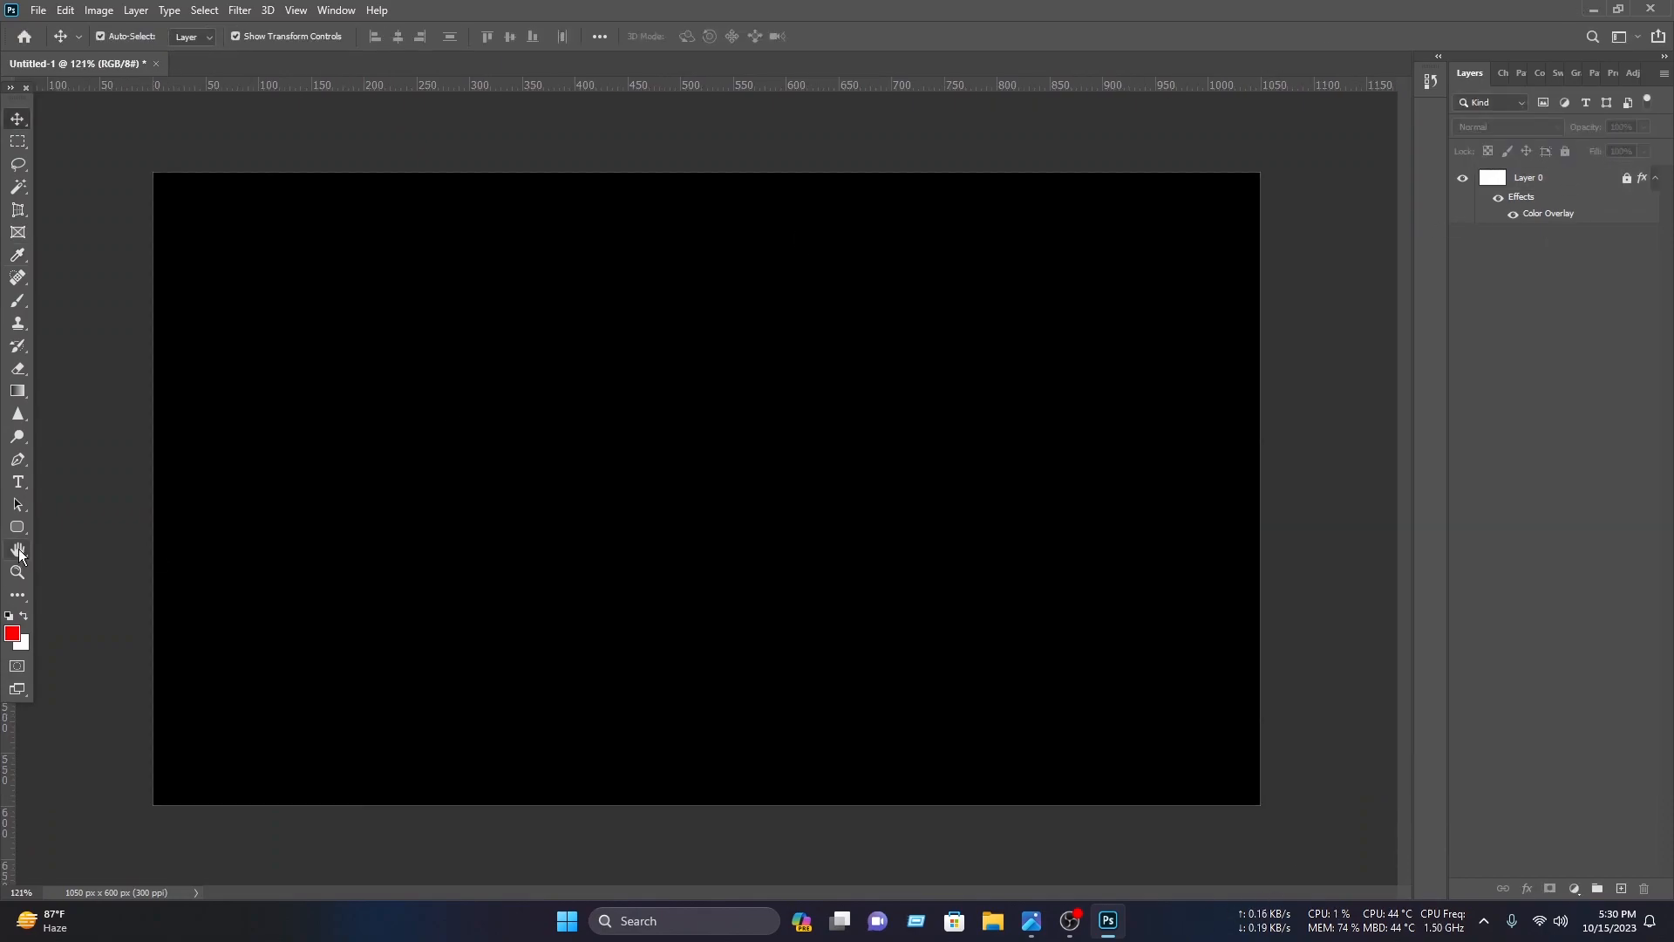
# Step: Draw a red four-point shape with the Pen tool across the canvas's bottom edge, slanting upward toward the right
pyautogui.click(18, 460)
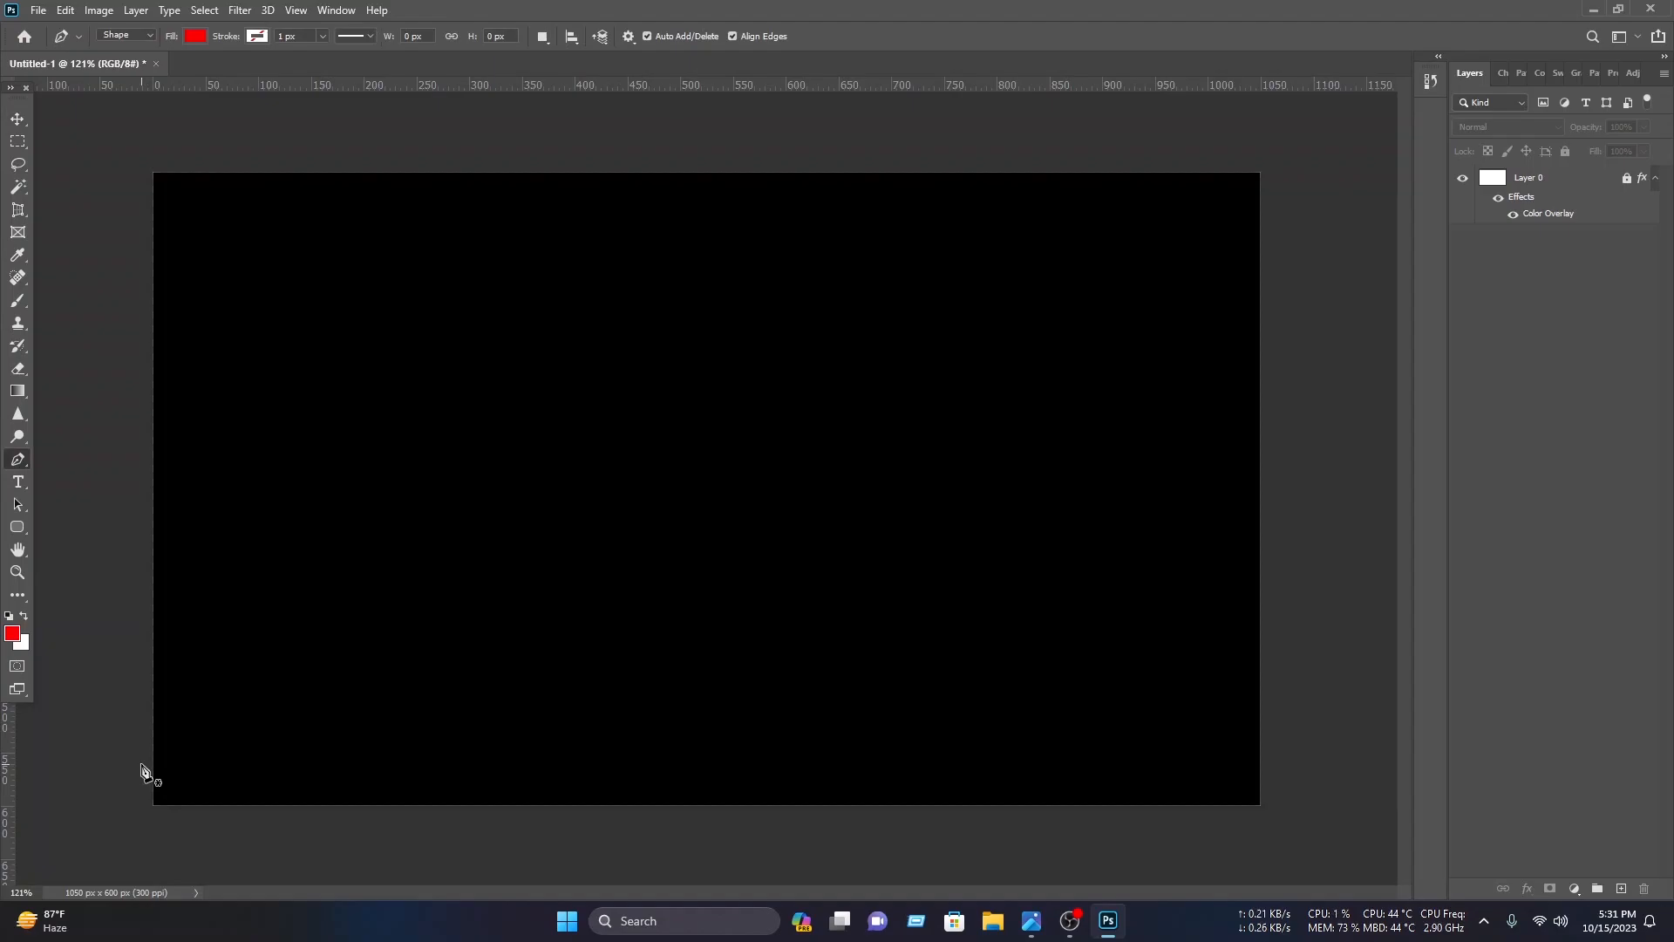
pyautogui.click(141, 764)
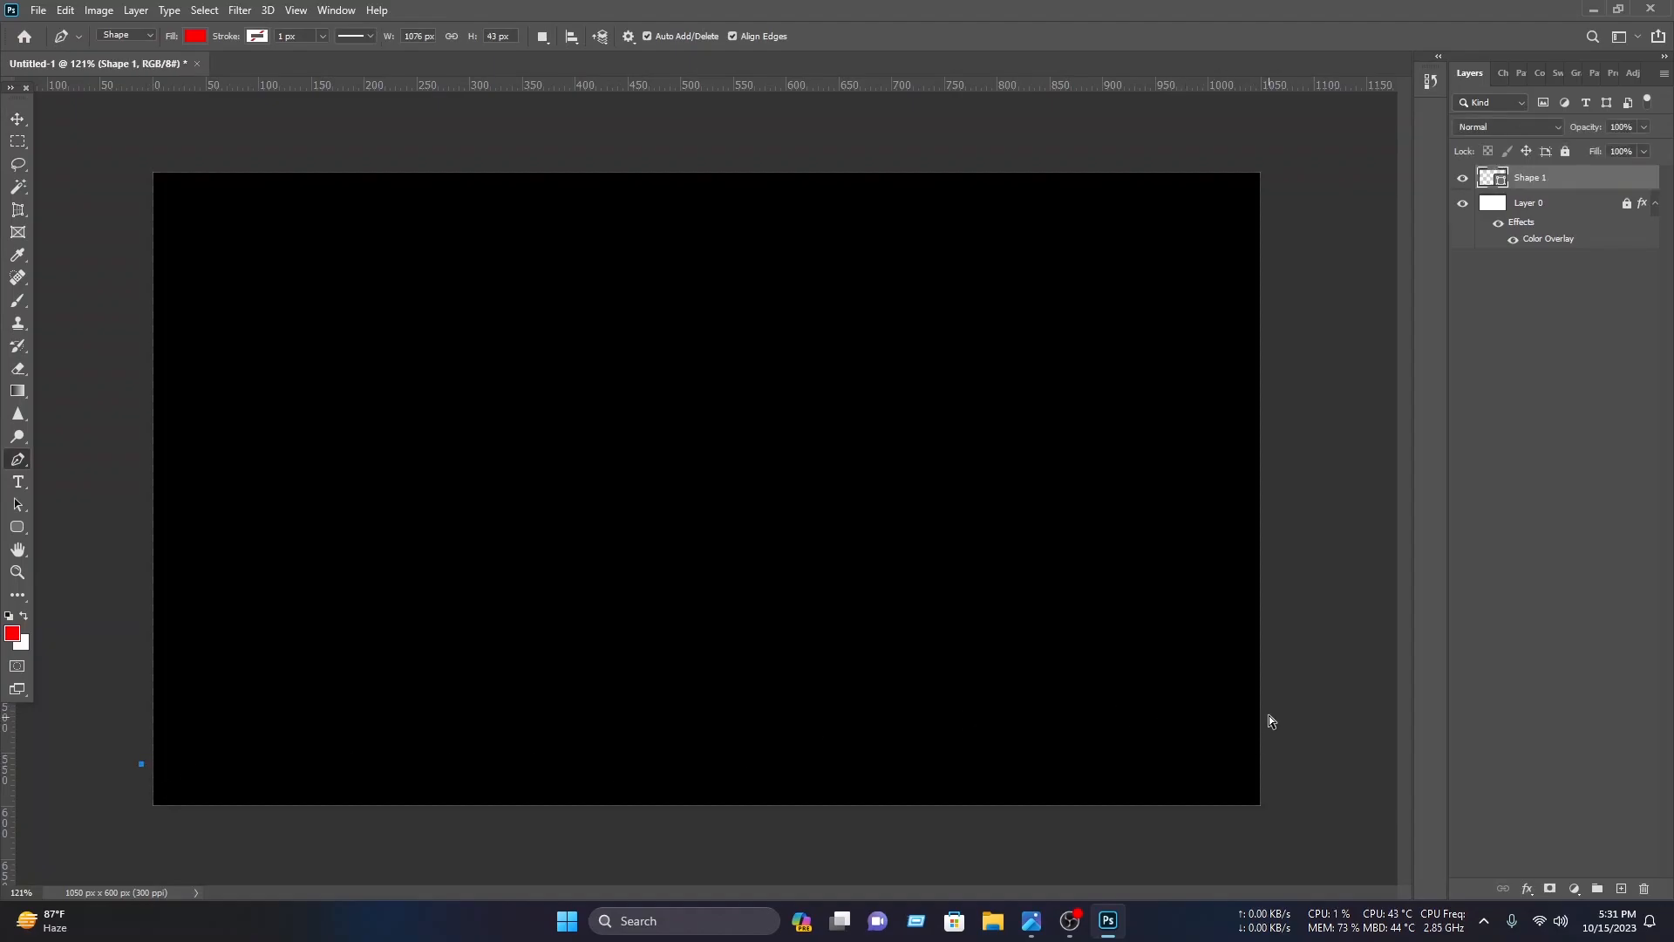
pyautogui.click(1273, 687)
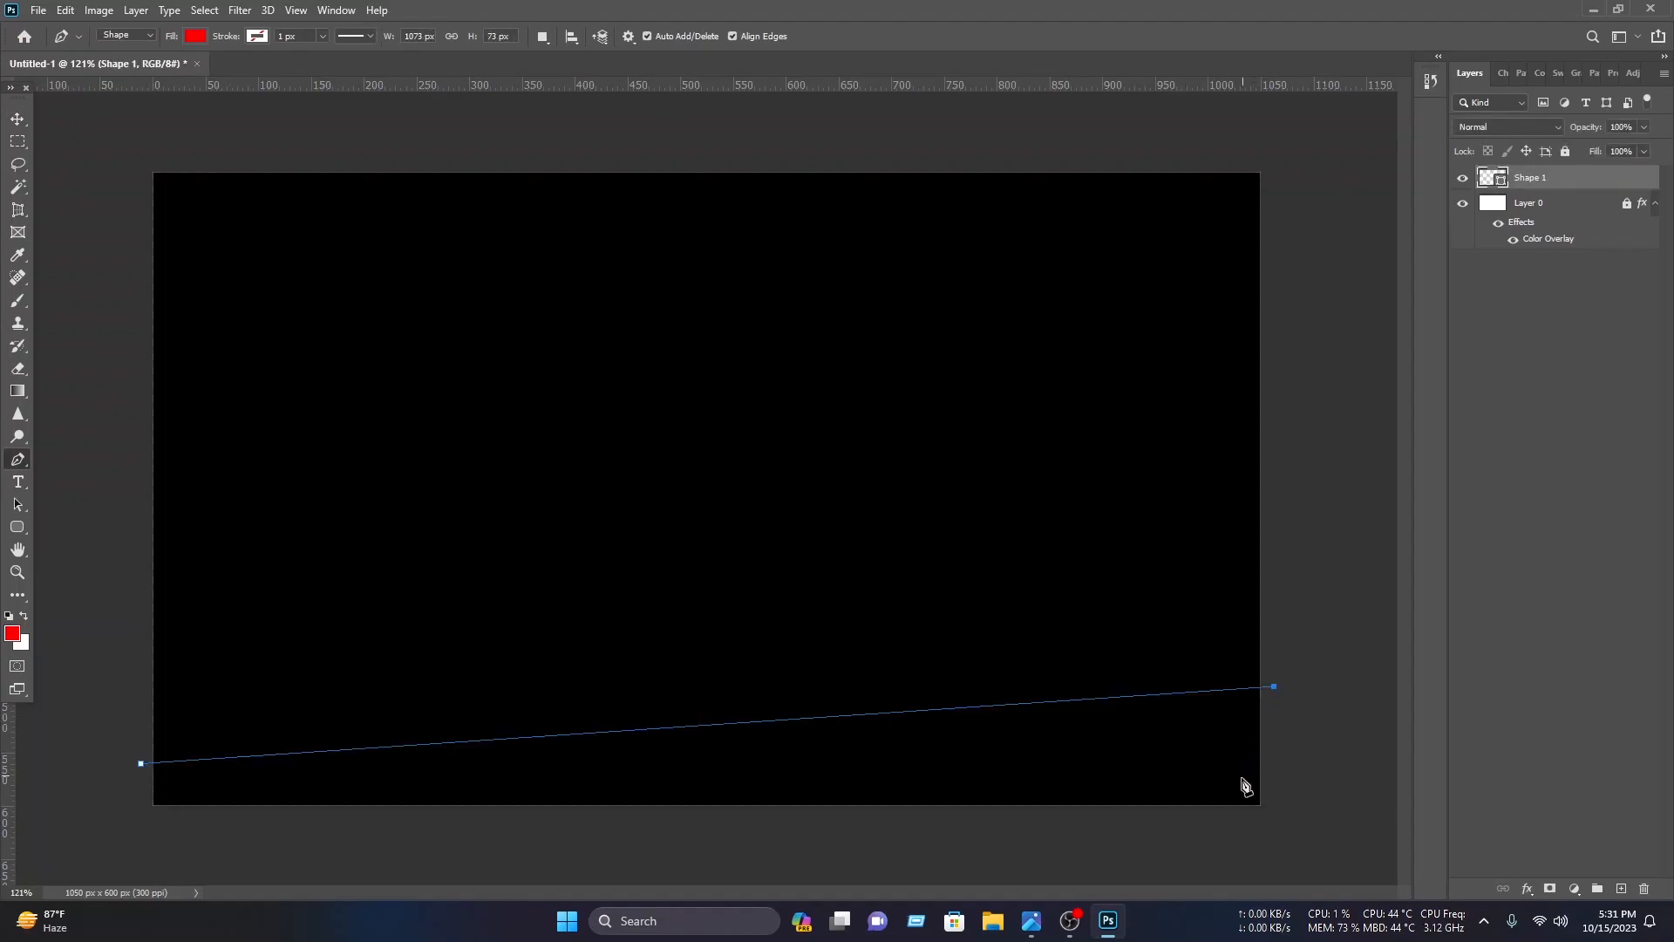
pyautogui.click(1181, 834)
pyautogui.click(107, 862)
pyautogui.click(141, 764)
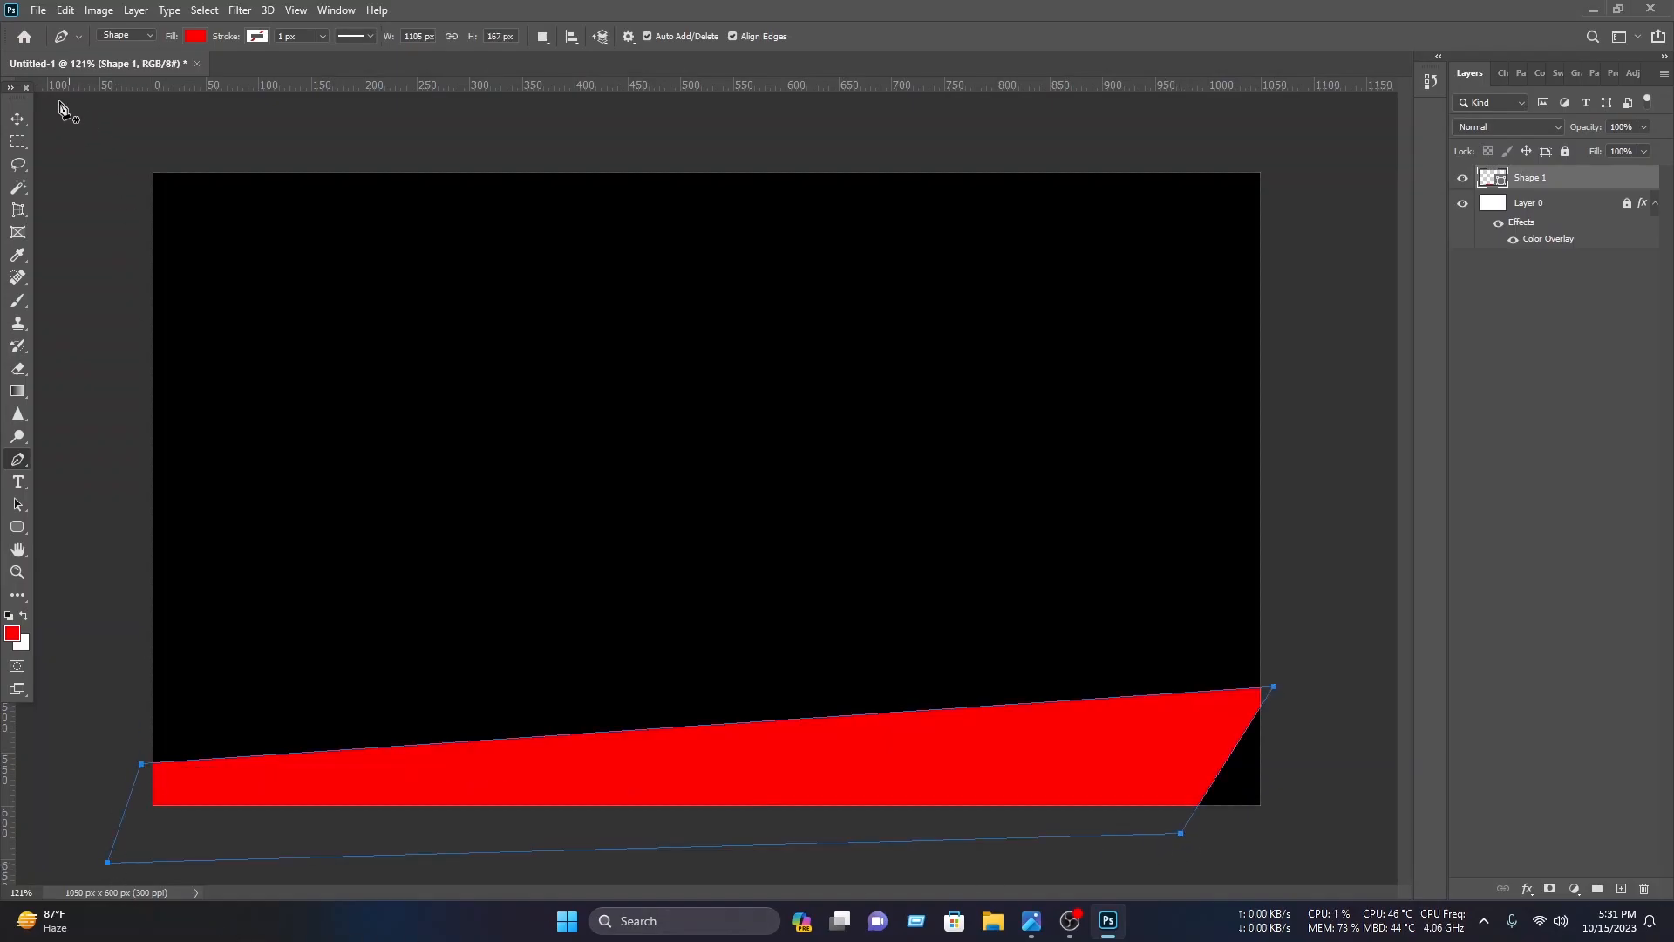
pyautogui.click(18, 124)
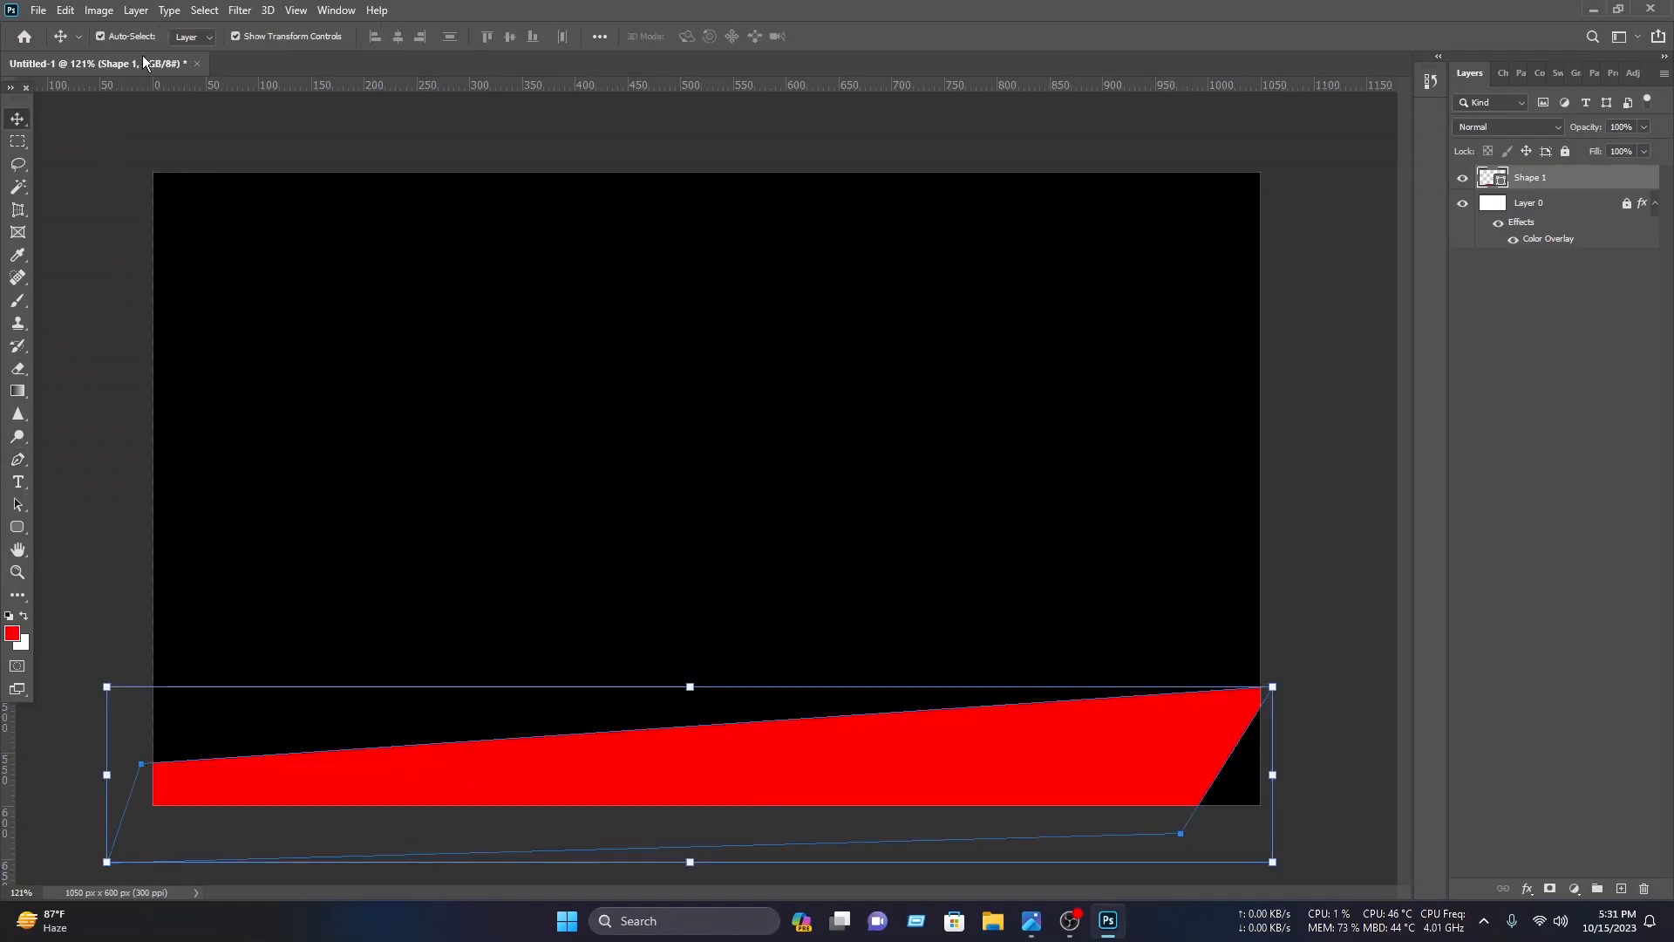
# Step: Change Shape 1's fill colour to dark gray 272727
pyautogui.doubleClick(1487, 181)
pyautogui.click(1142, 383)
pyautogui.moveTo(1147, 578)
pyautogui.mouseDown()
pyautogui.moveTo(1053, 568)
pyautogui.moveTo(999, 651)
pyautogui.mouseUp()
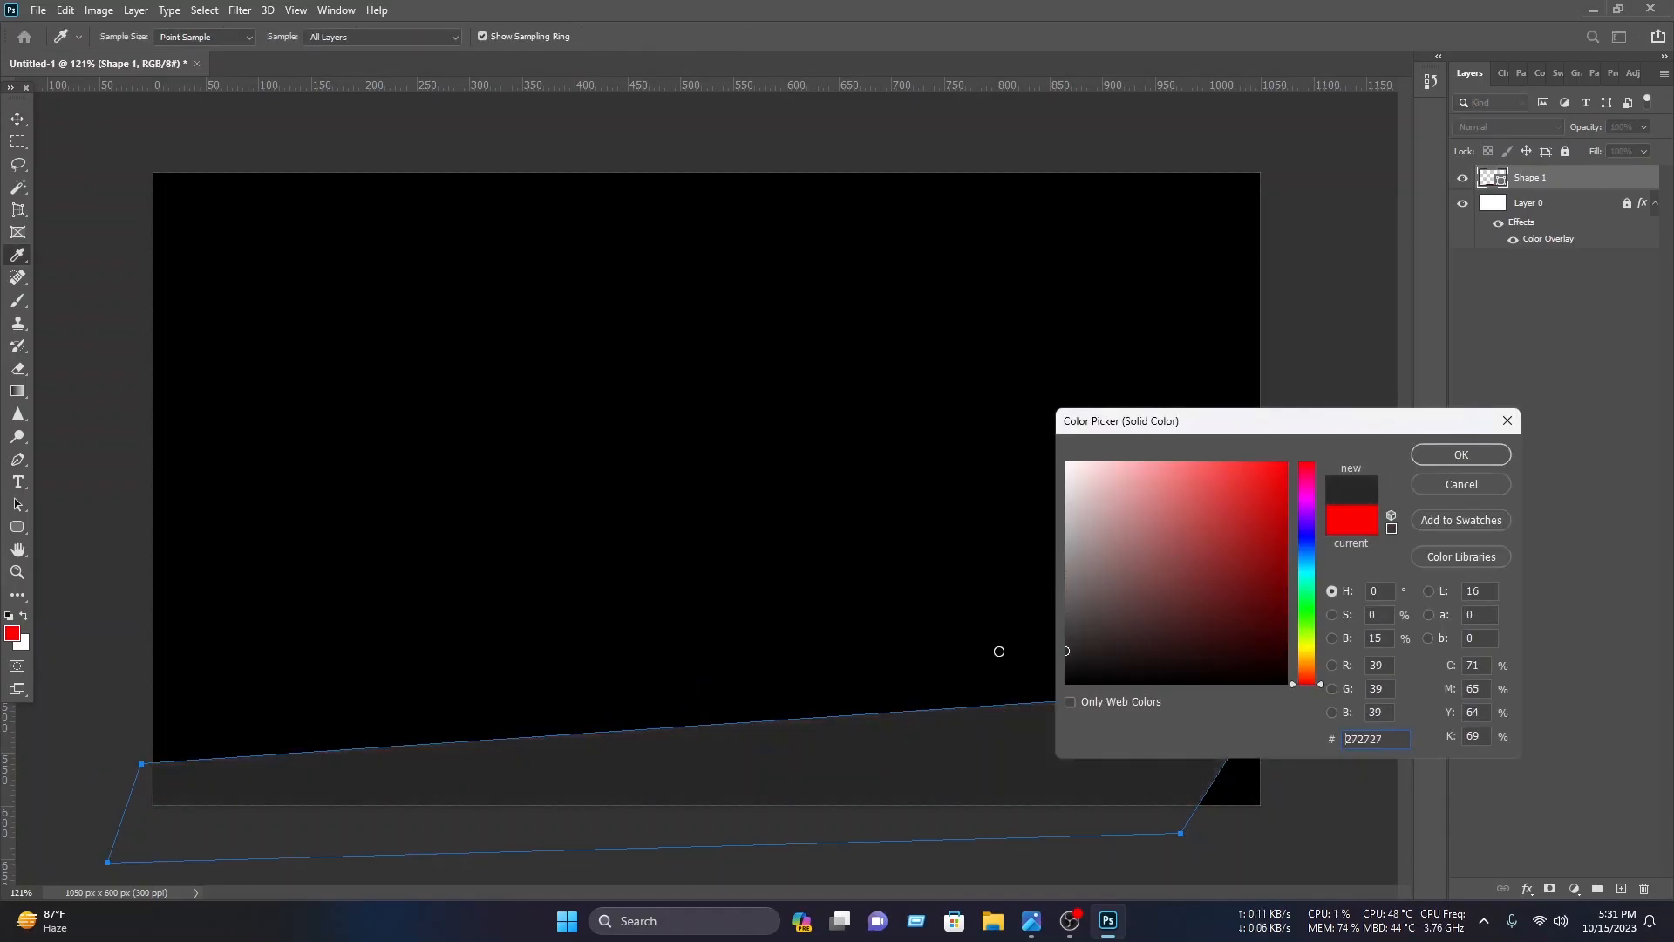
pyautogui.click(1458, 457)
# Step: Draw a red triangle with the Pen tool over the canvas's lower-right corner
pyautogui.press('v')
pyautogui.click(1334, 598)
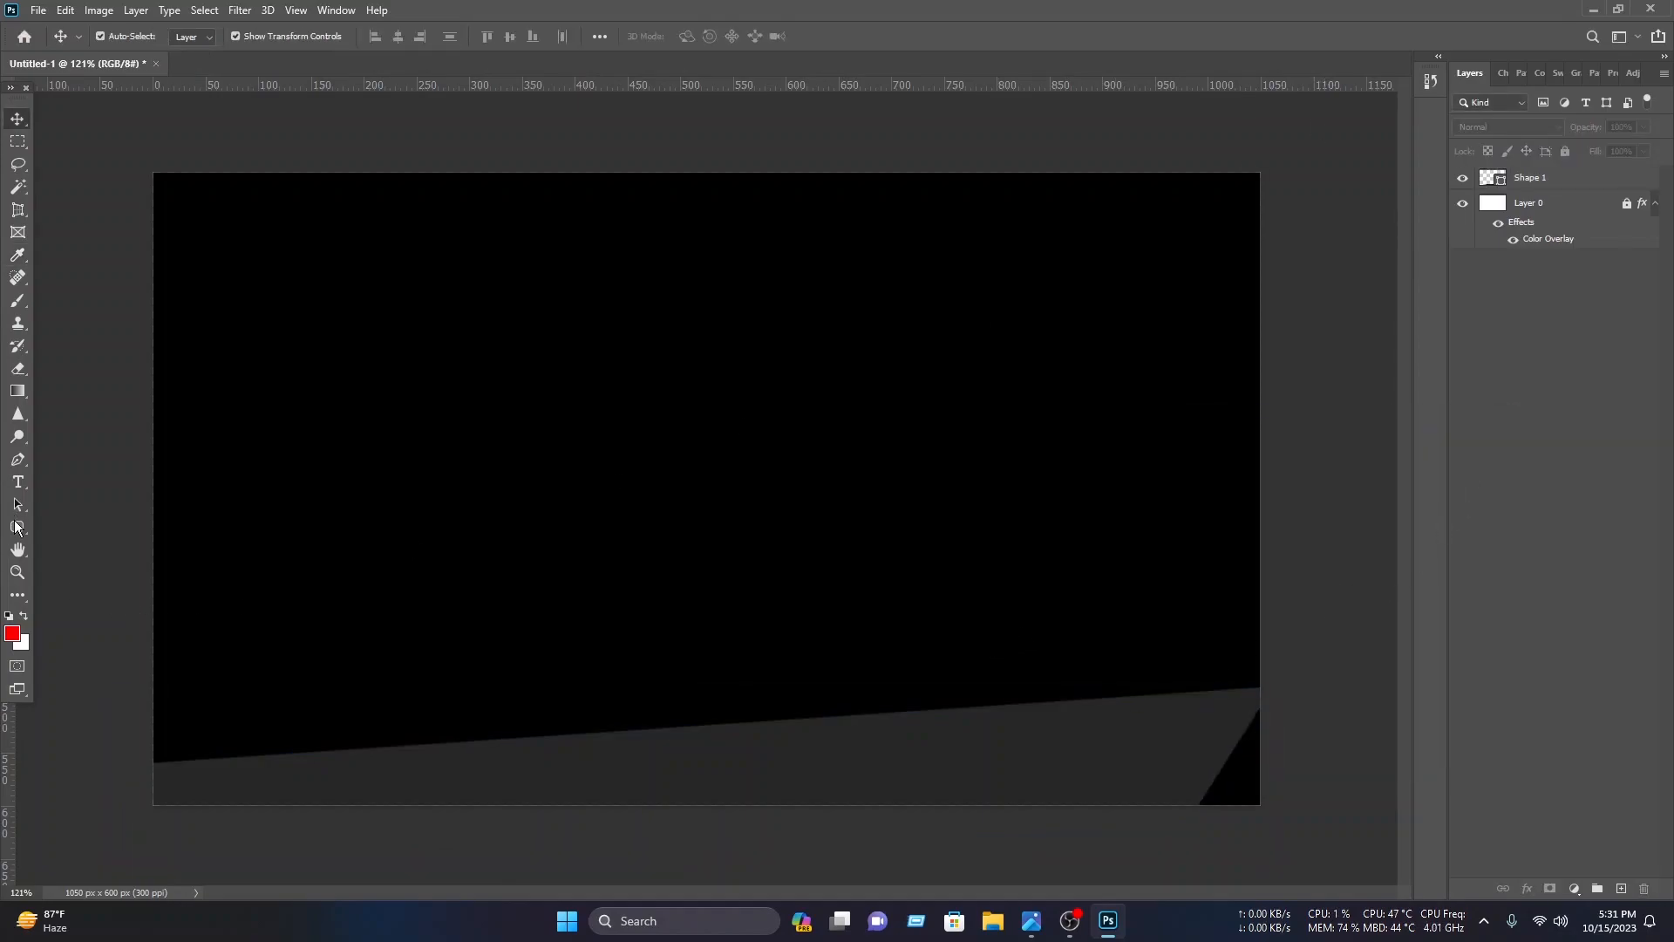
pyautogui.click(18, 460)
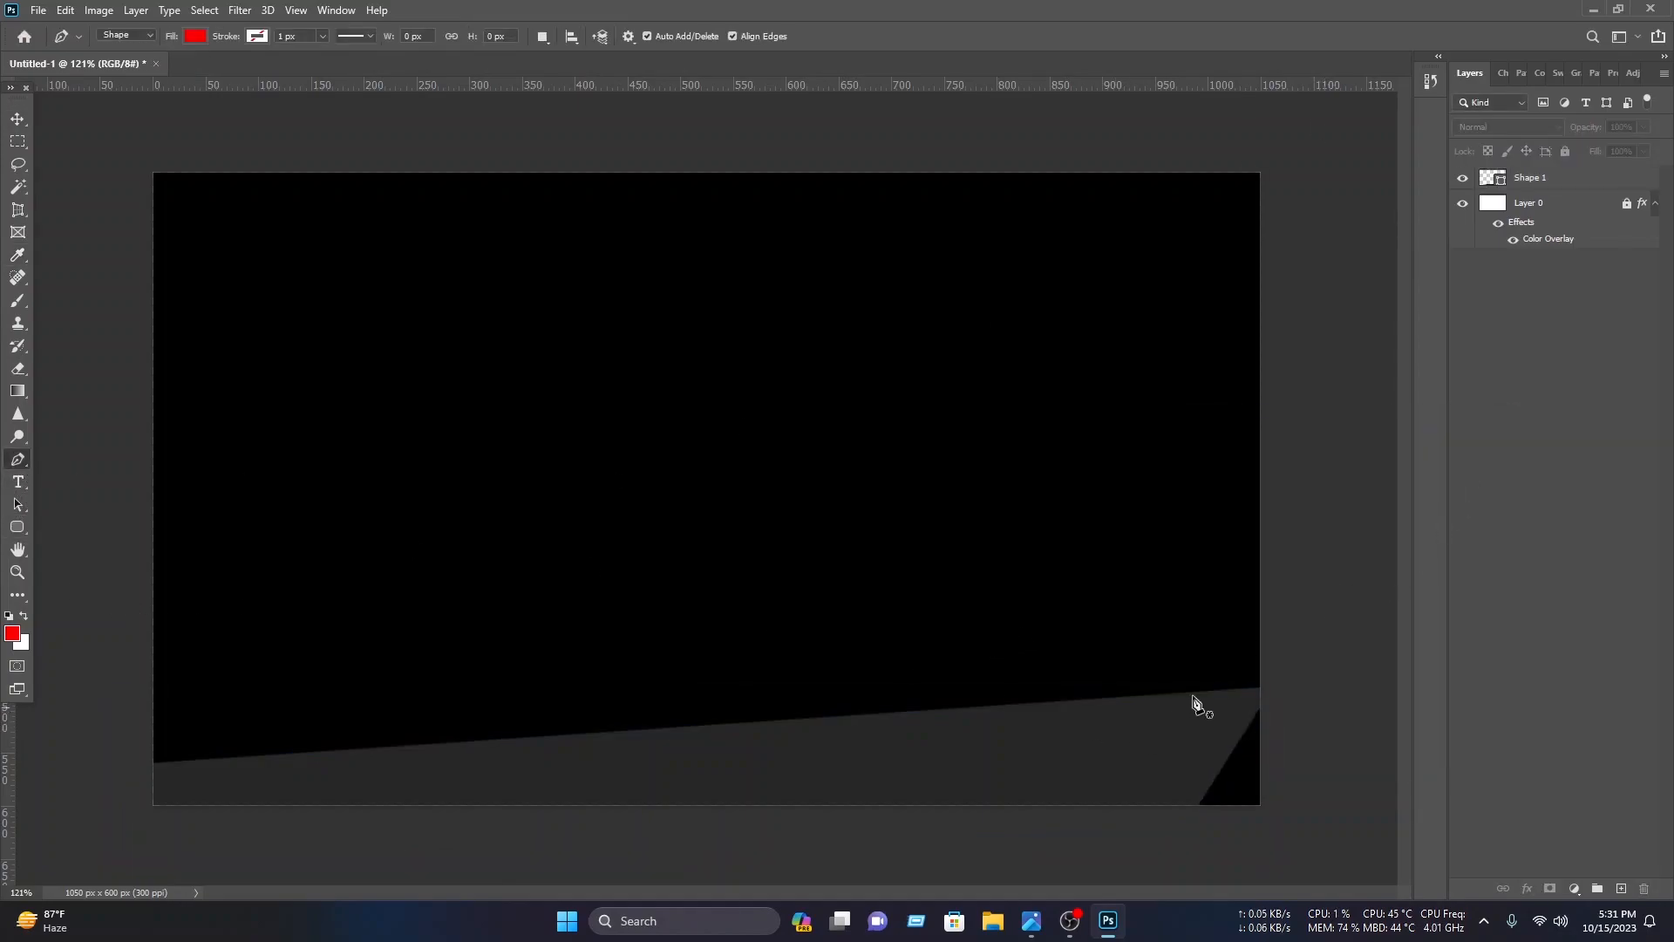
pyautogui.click(1274, 601)
pyautogui.click(1136, 829)
pyautogui.click(1306, 846)
pyautogui.click(1274, 603)
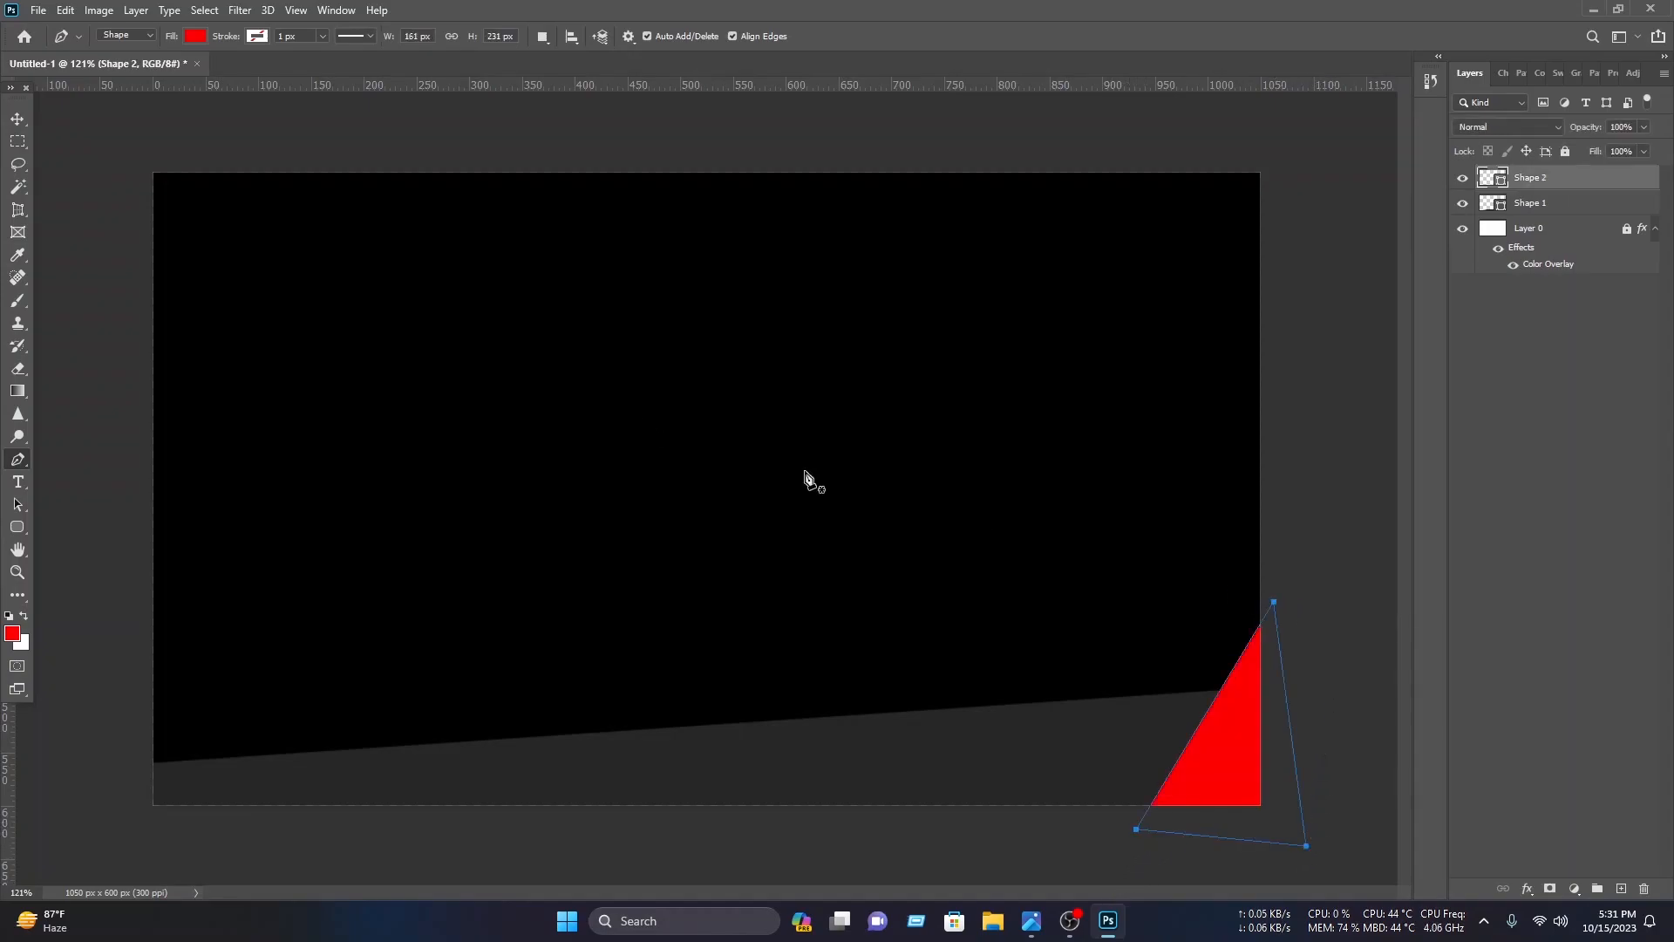
# Step: Move Shape 2 below Shape 1 in the layer stack
pyautogui.click(17, 119)
pyautogui.moveTo(1565, 186); pyautogui.dragTo(1549, 229)
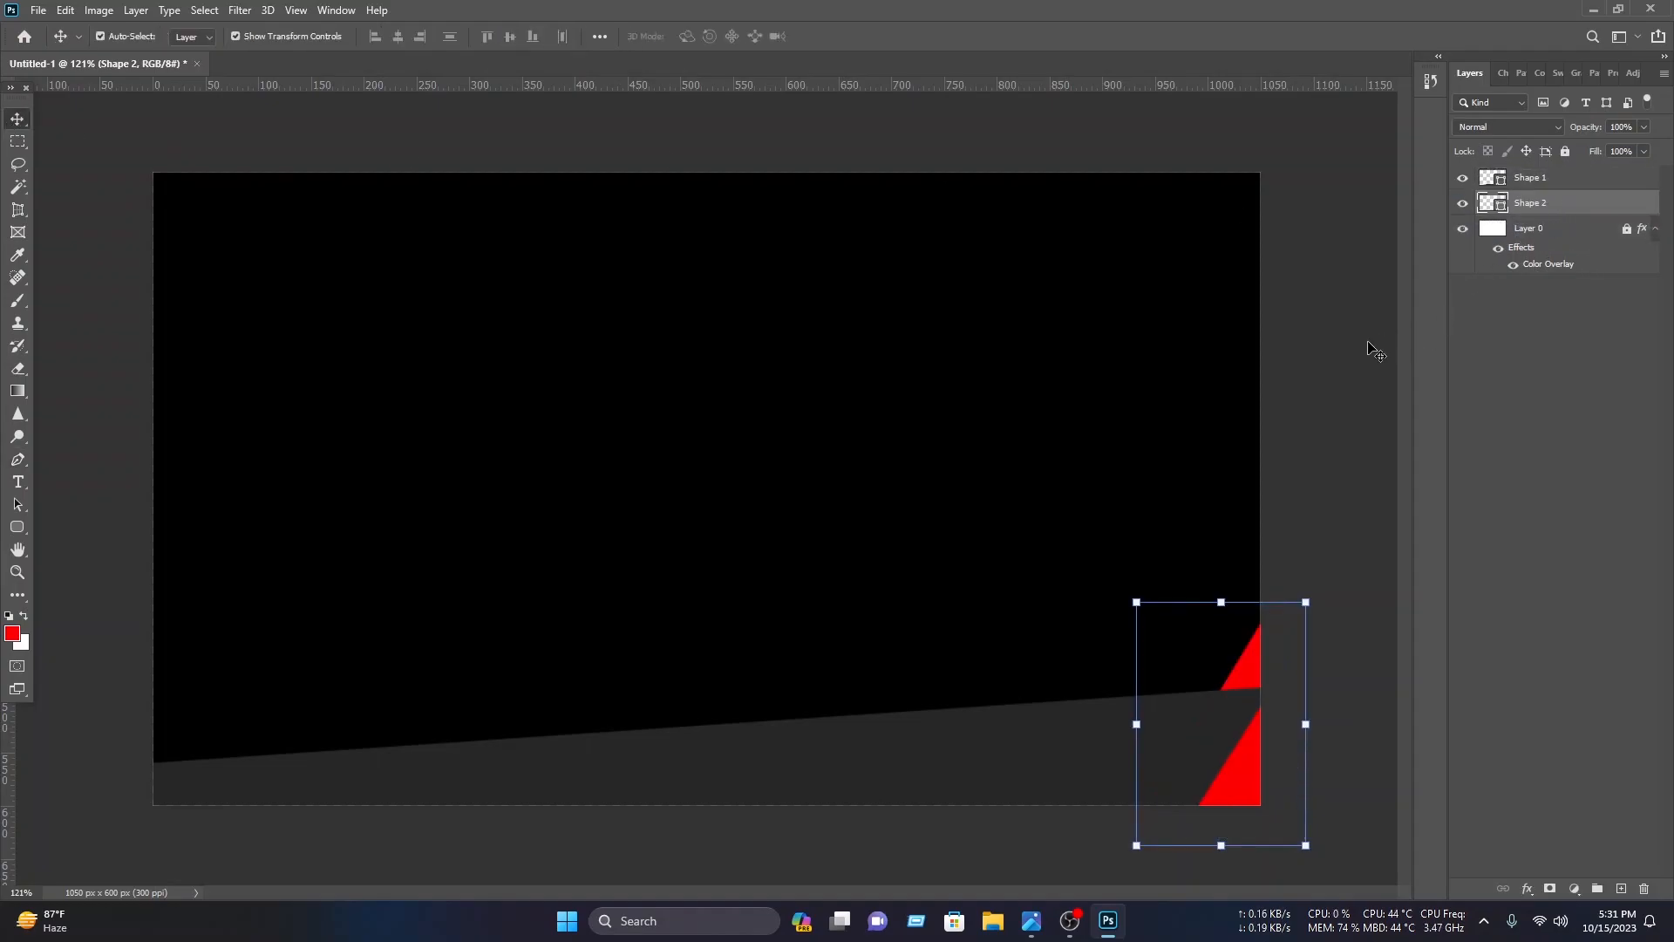
# Step: Add an Outer Glow effect to Shape 1 through its Blending Options
pyautogui.click(1357, 358)
pyautogui.click(1123, 757)
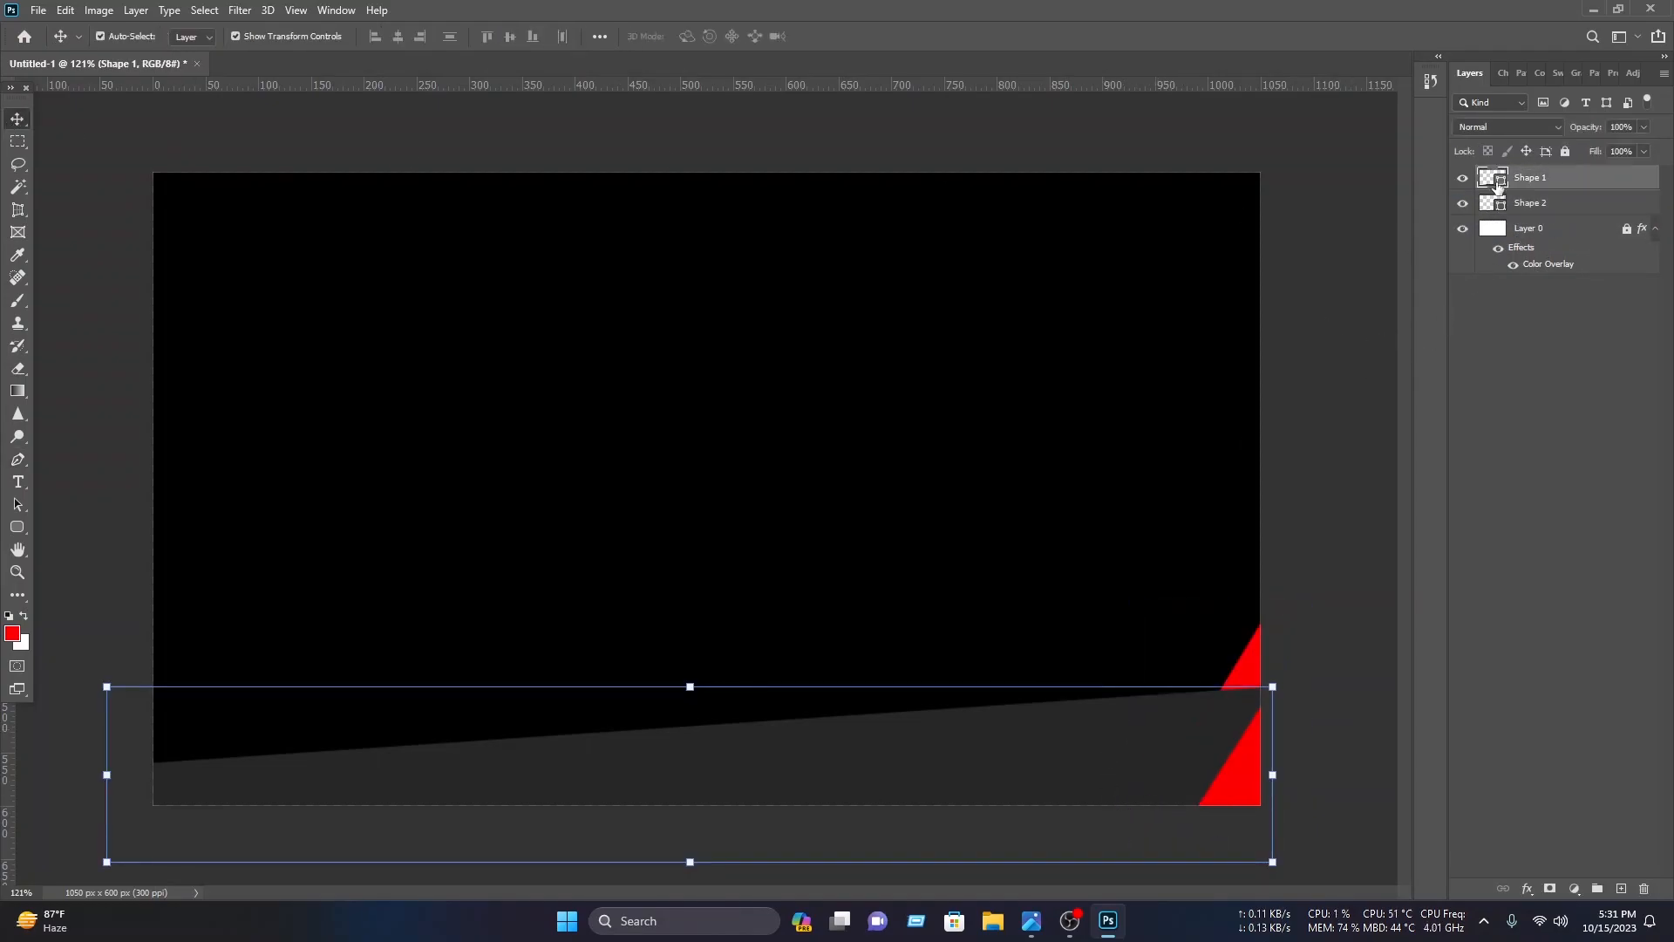
pyautogui.rightClick(1561, 178)
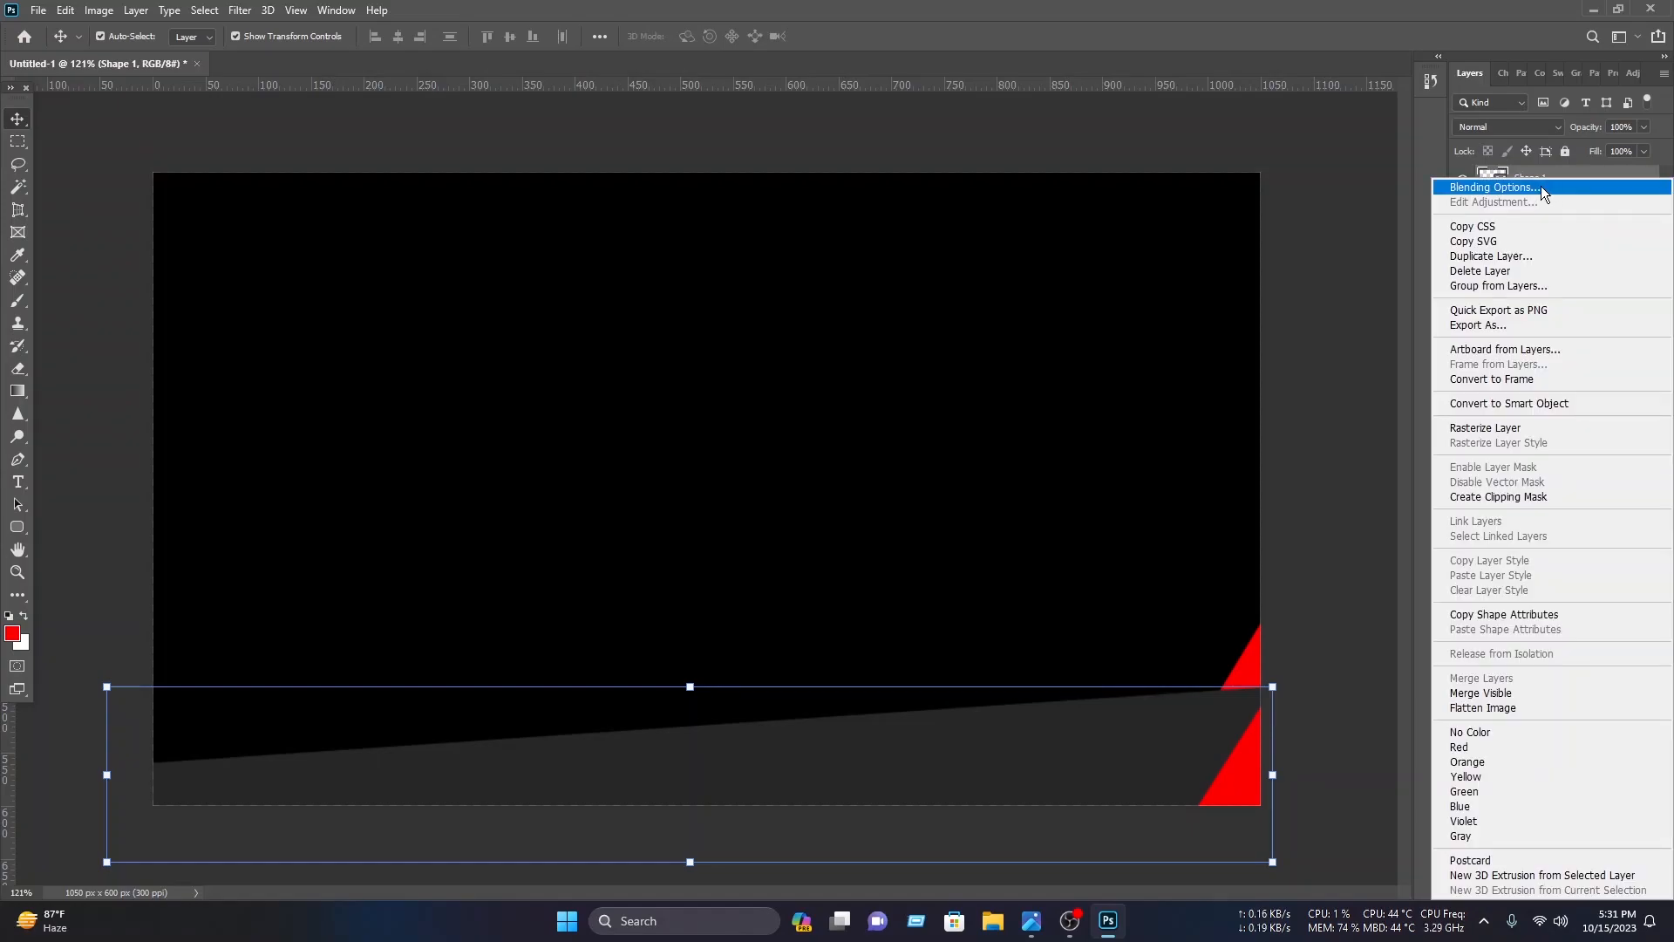
pyautogui.click(1540, 186)
pyautogui.click(913, 631)
pyautogui.moveTo(1144, 411); pyautogui.dragTo(1141, 412)
pyautogui.moveTo(1137, 542); pyautogui.dragTo(1134, 543)
pyautogui.click(1458, 356)
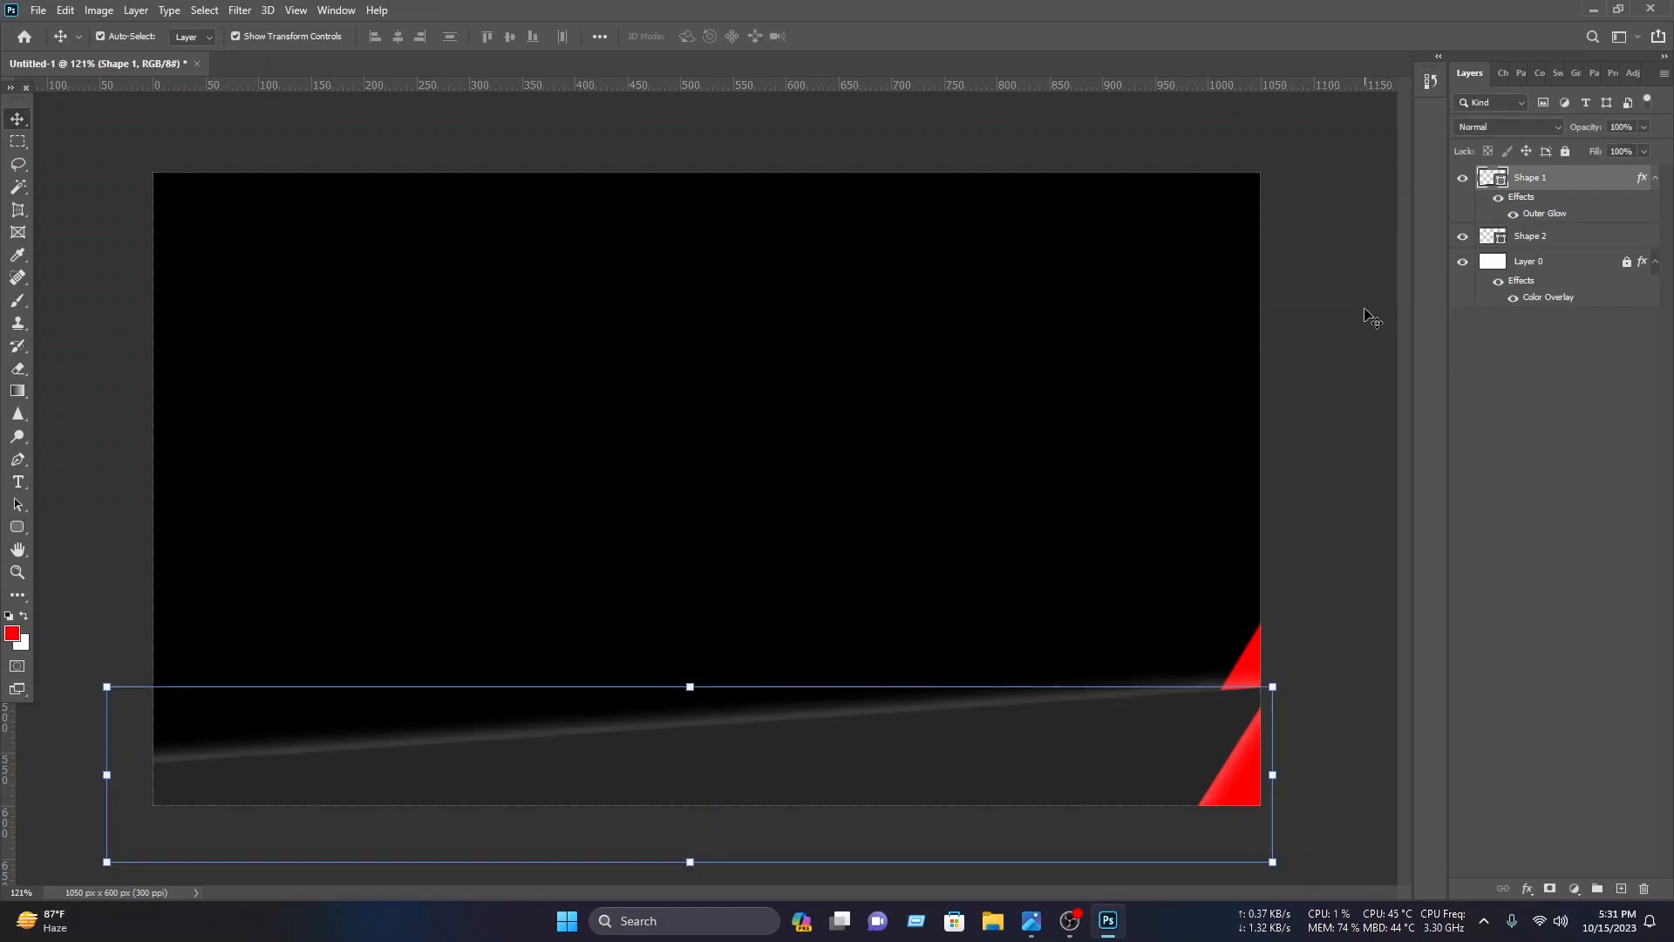
pyautogui.click(1368, 317)
# Step: Draw a red four-point band with the Pen tool rising from the canvas's lower-left area toward the upper middle
pyautogui.click(17, 465)
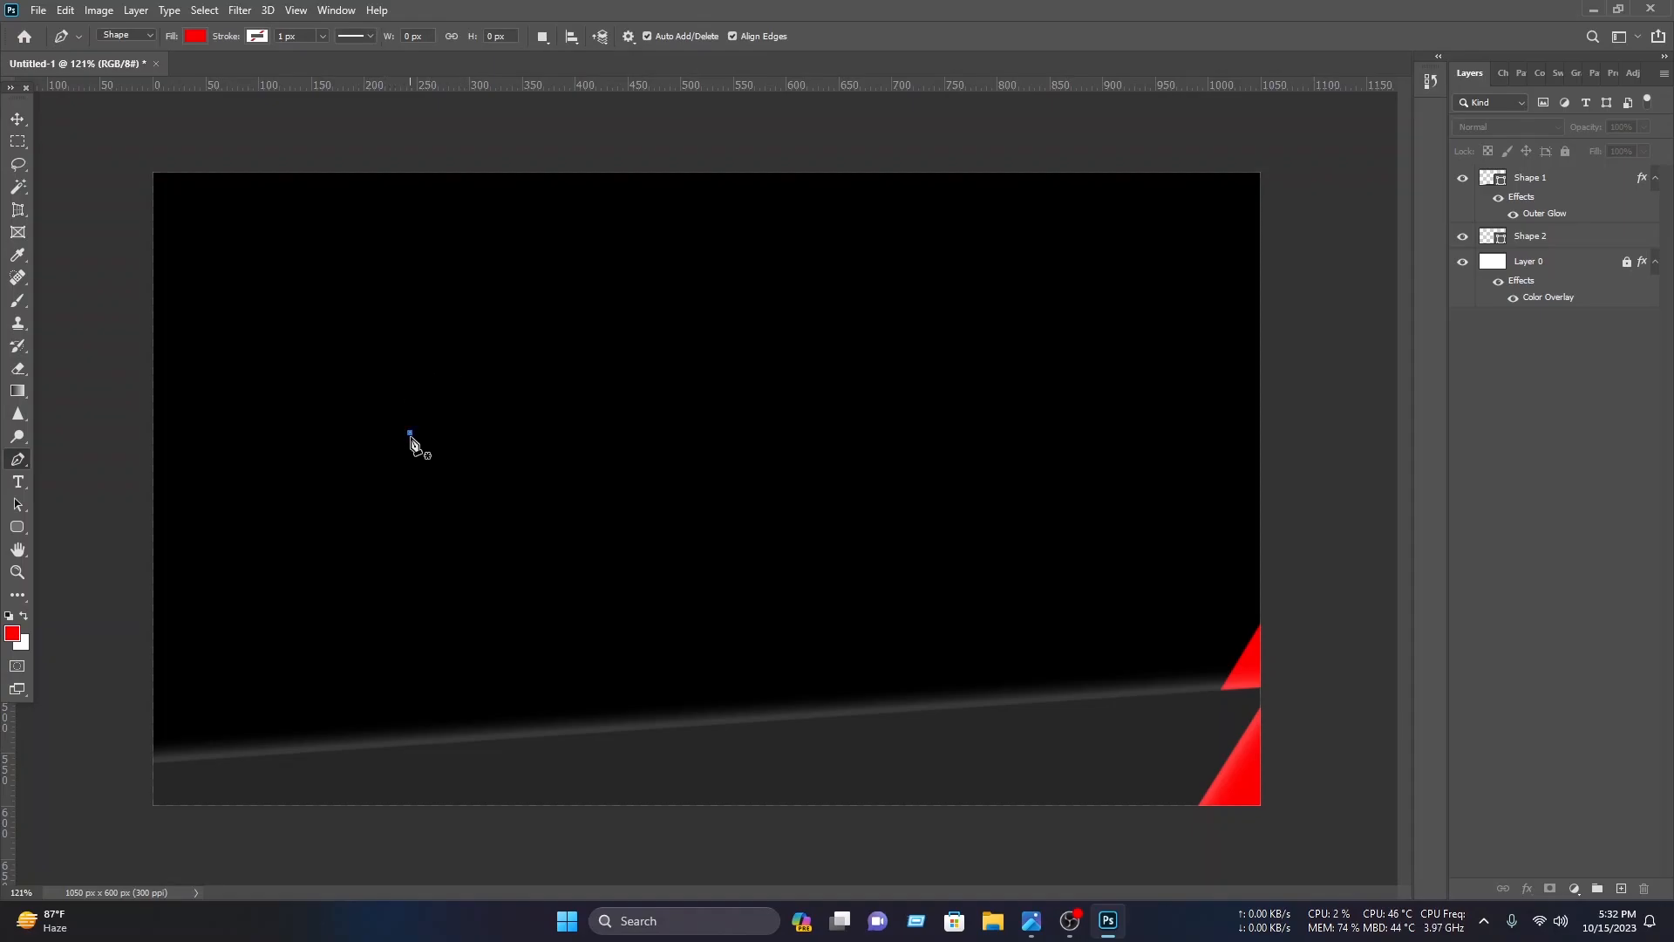
pyautogui.click(410, 433)
pyautogui.click(646, 842)
pyautogui.click(302, 849)
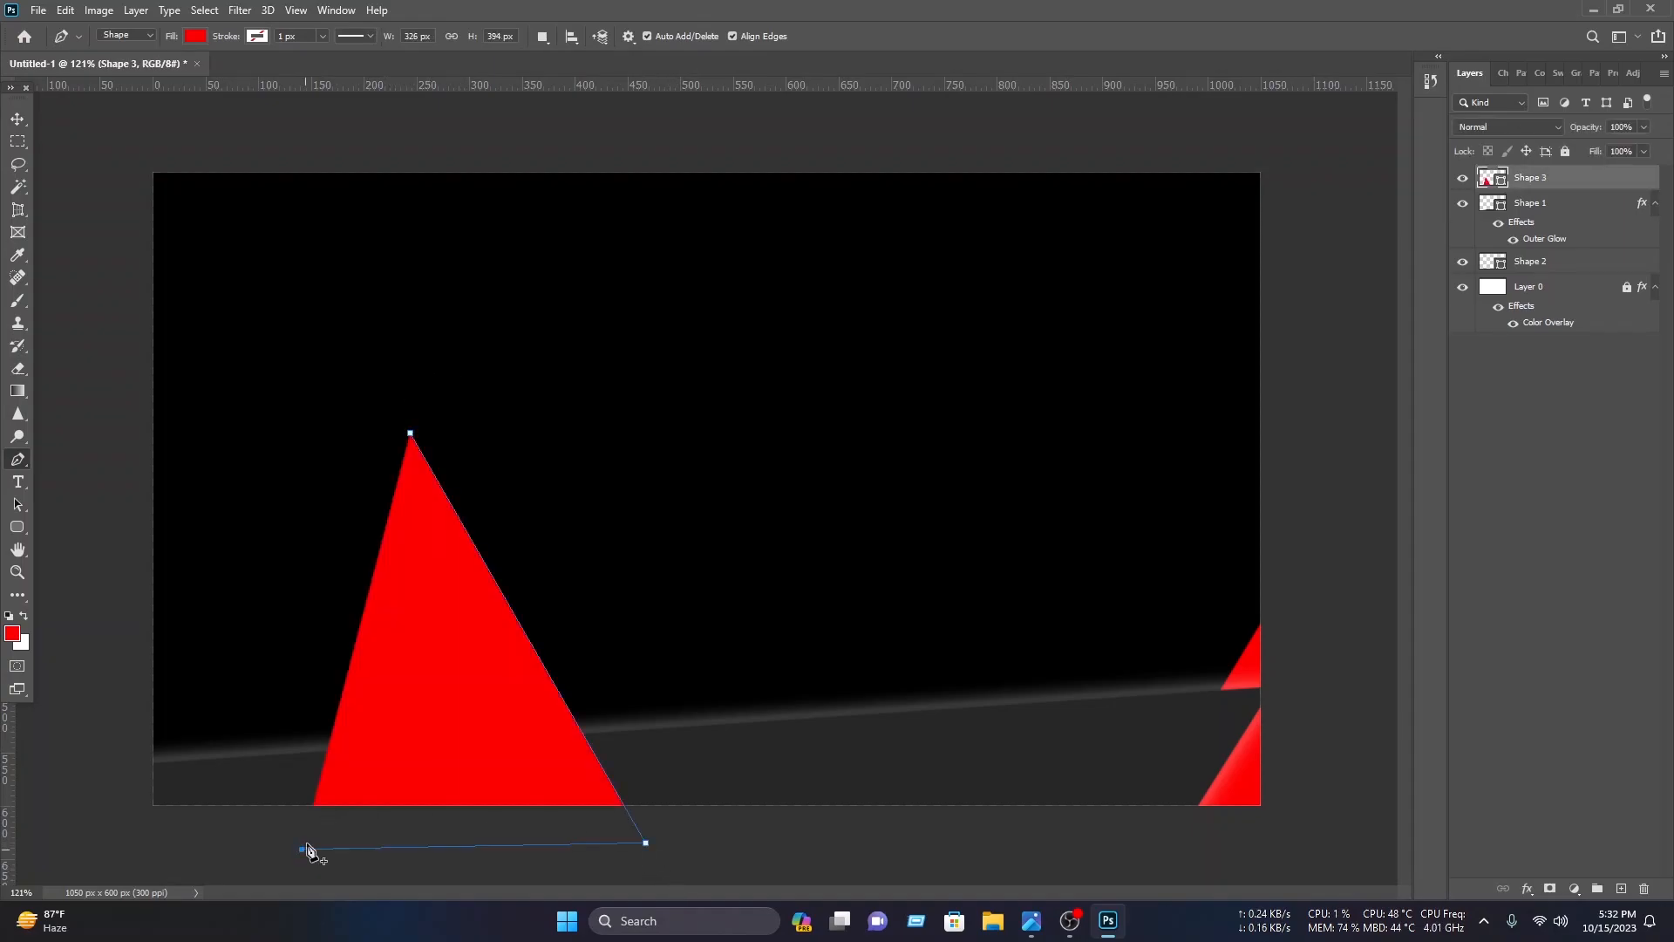
pyautogui.click(106, 568)
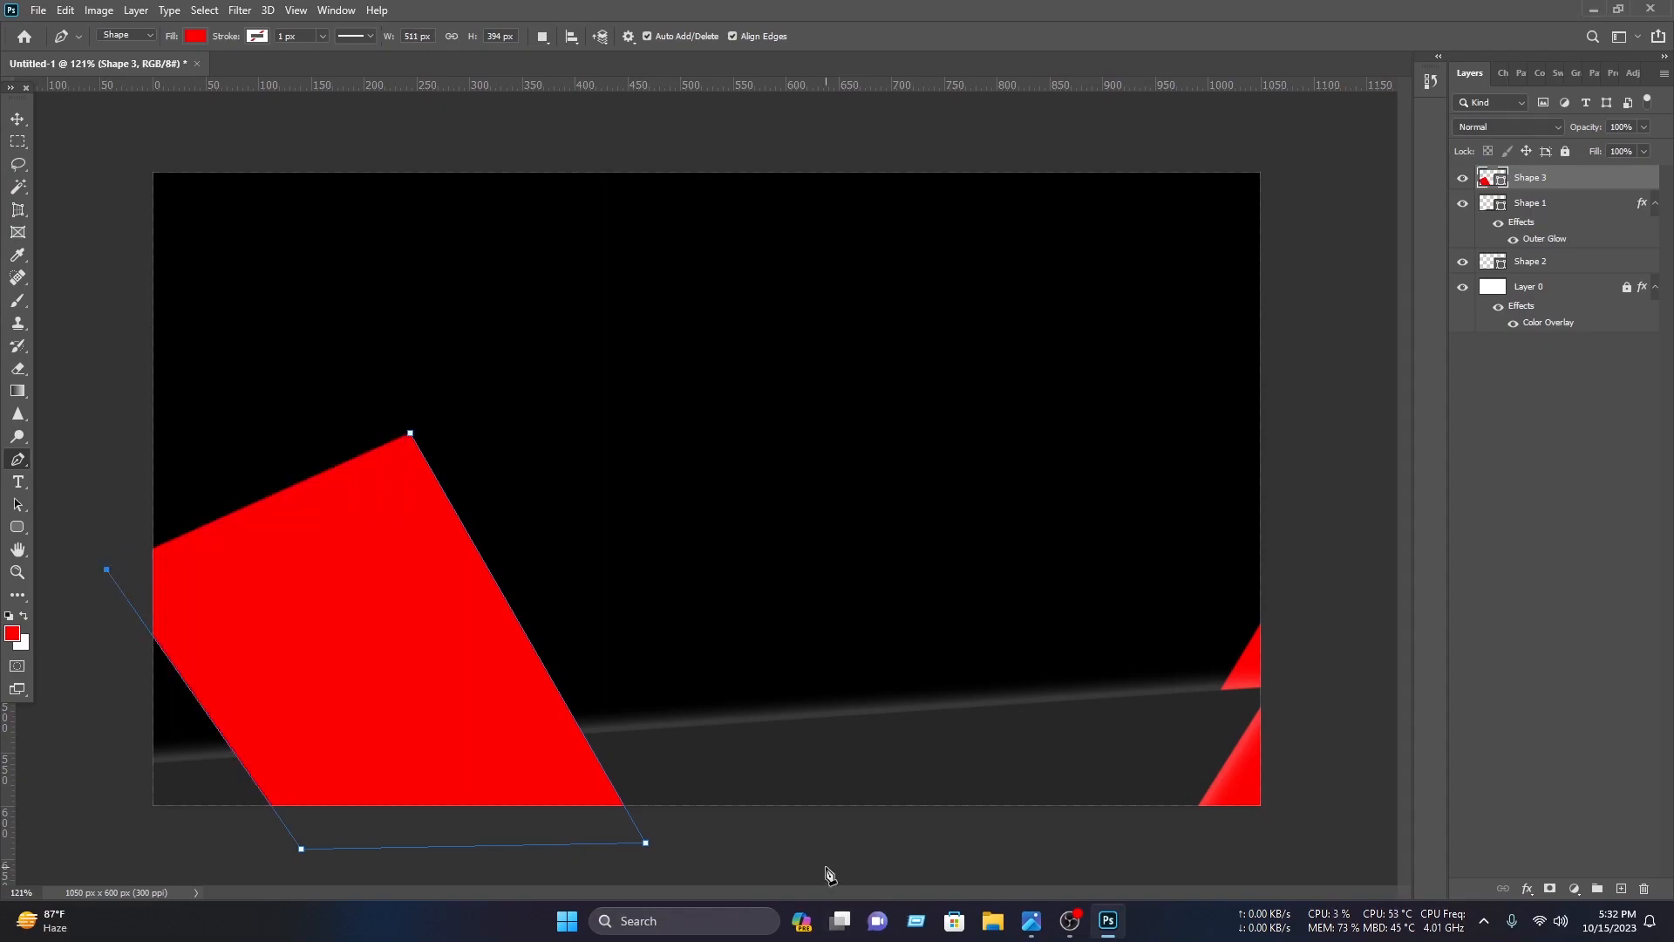
pyautogui.click(410, 432)
pyautogui.click(19, 118)
pyautogui.keyDown('ctrl'); pyautogui.click(1606, 171); pyautogui.keyUp('ctrl')
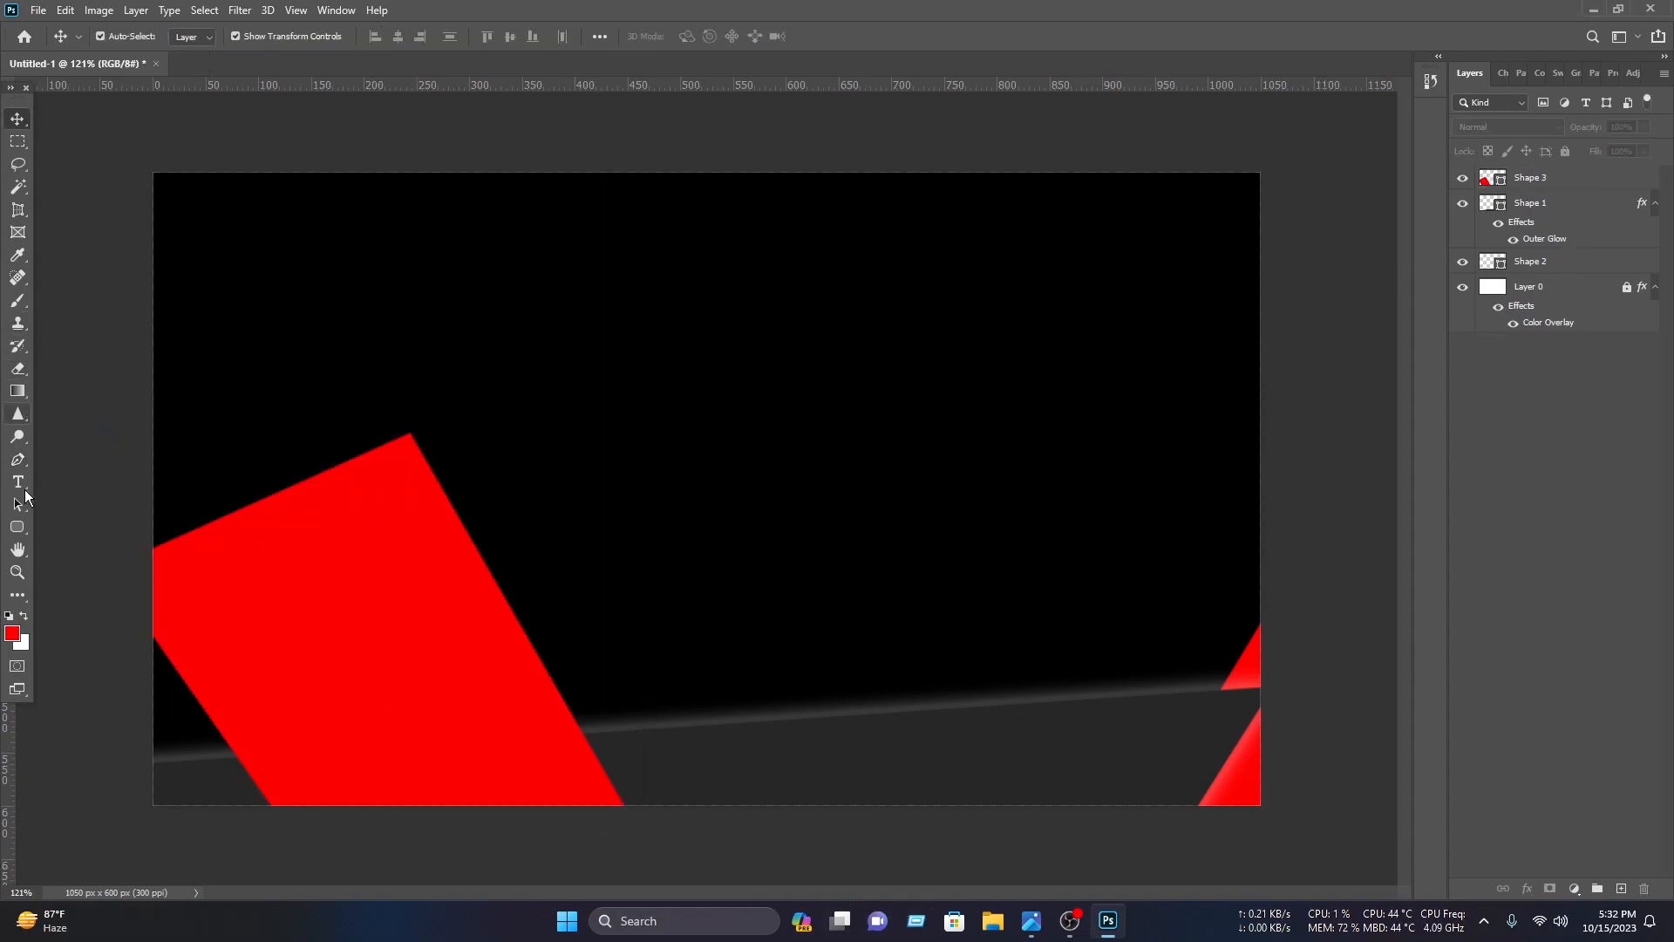
# Step: Draw a red triangle with the Pen tool from the band's top corner up past the canvas's upper-left corner
pyautogui.click(17, 459)
pyautogui.scroll(5, 401, 483)
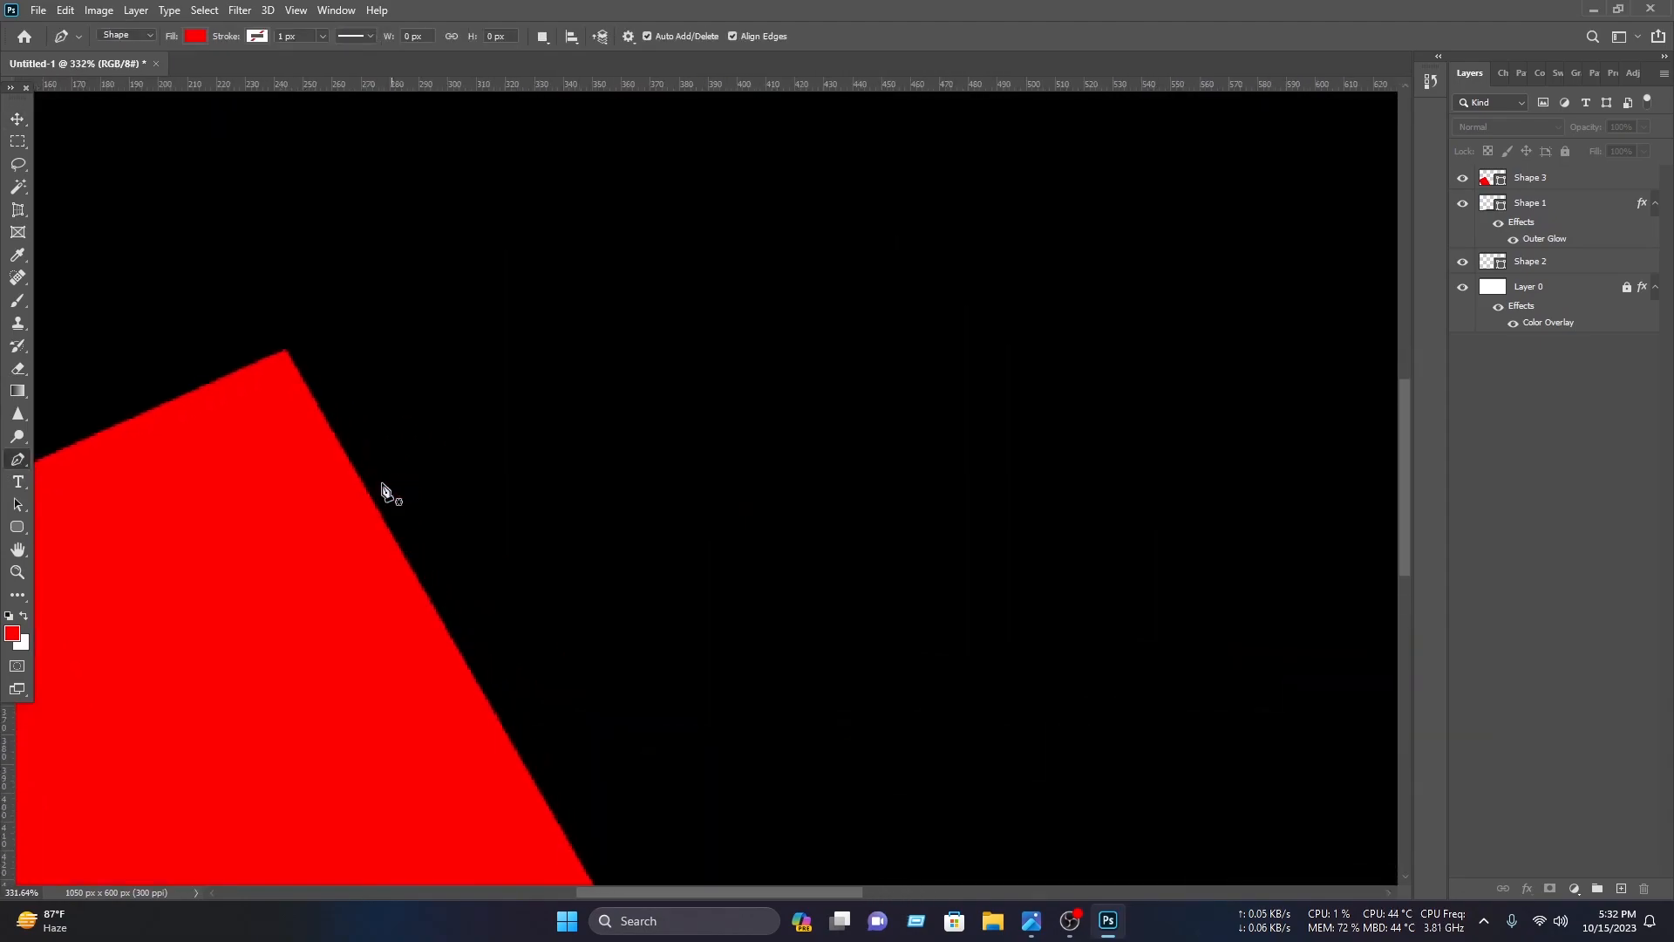
pyautogui.click(287, 358)
pyautogui.scroll(-7, 239, 444)
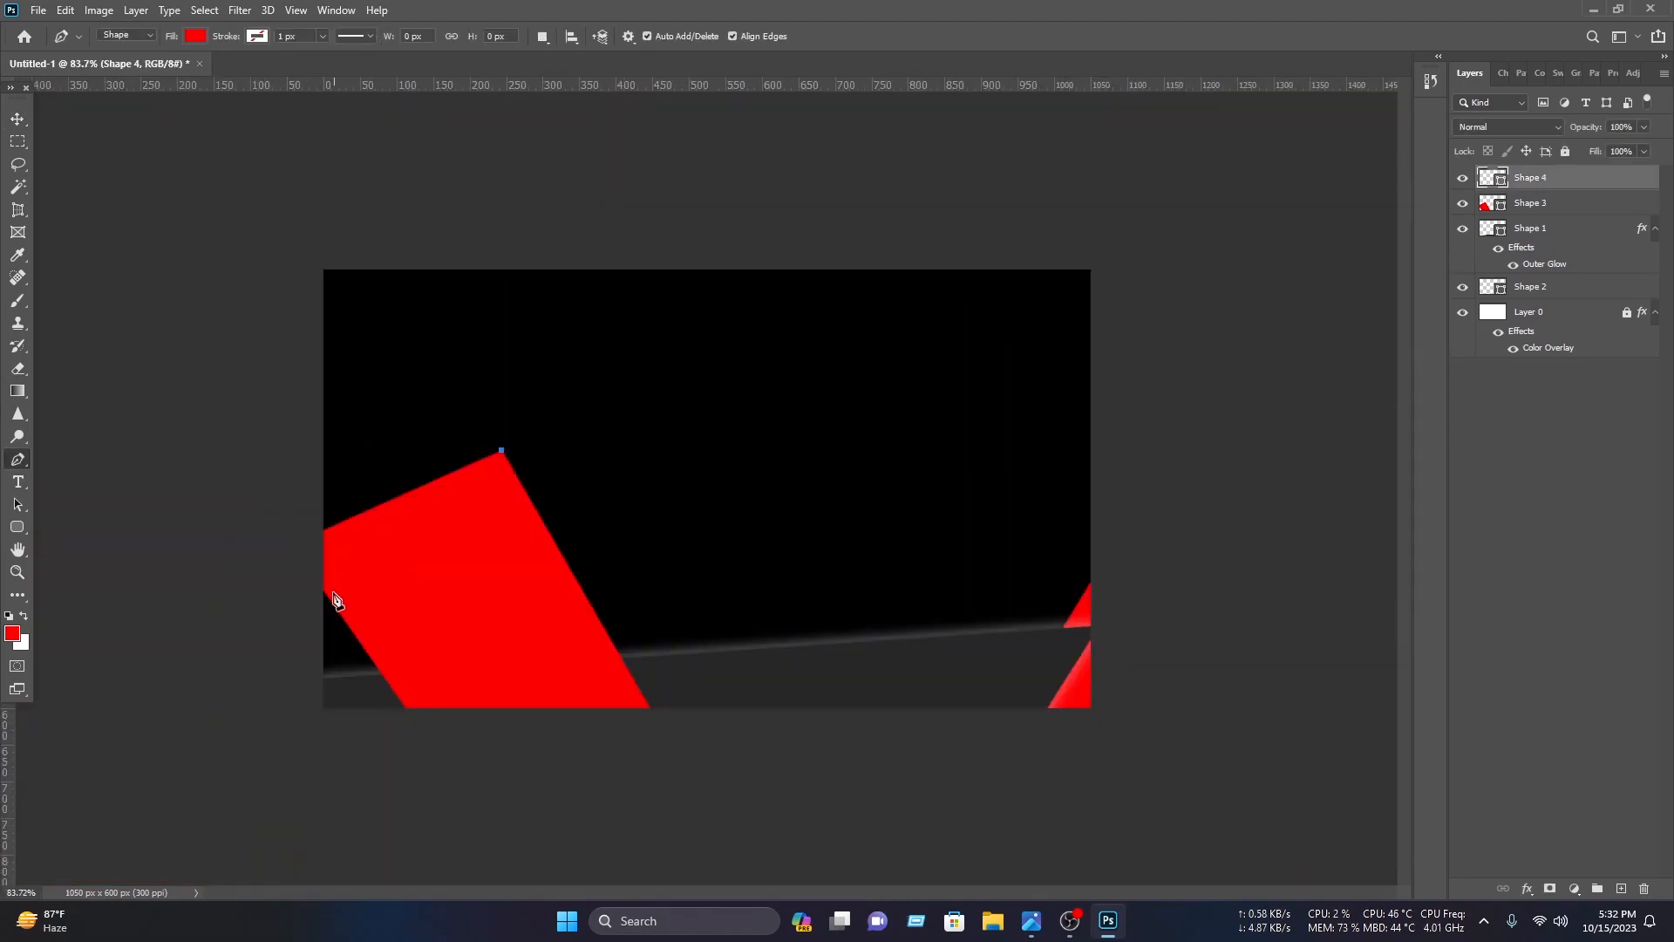
pyautogui.click(301, 573)
pyautogui.click(305, 251)
pyautogui.click(304, 250)
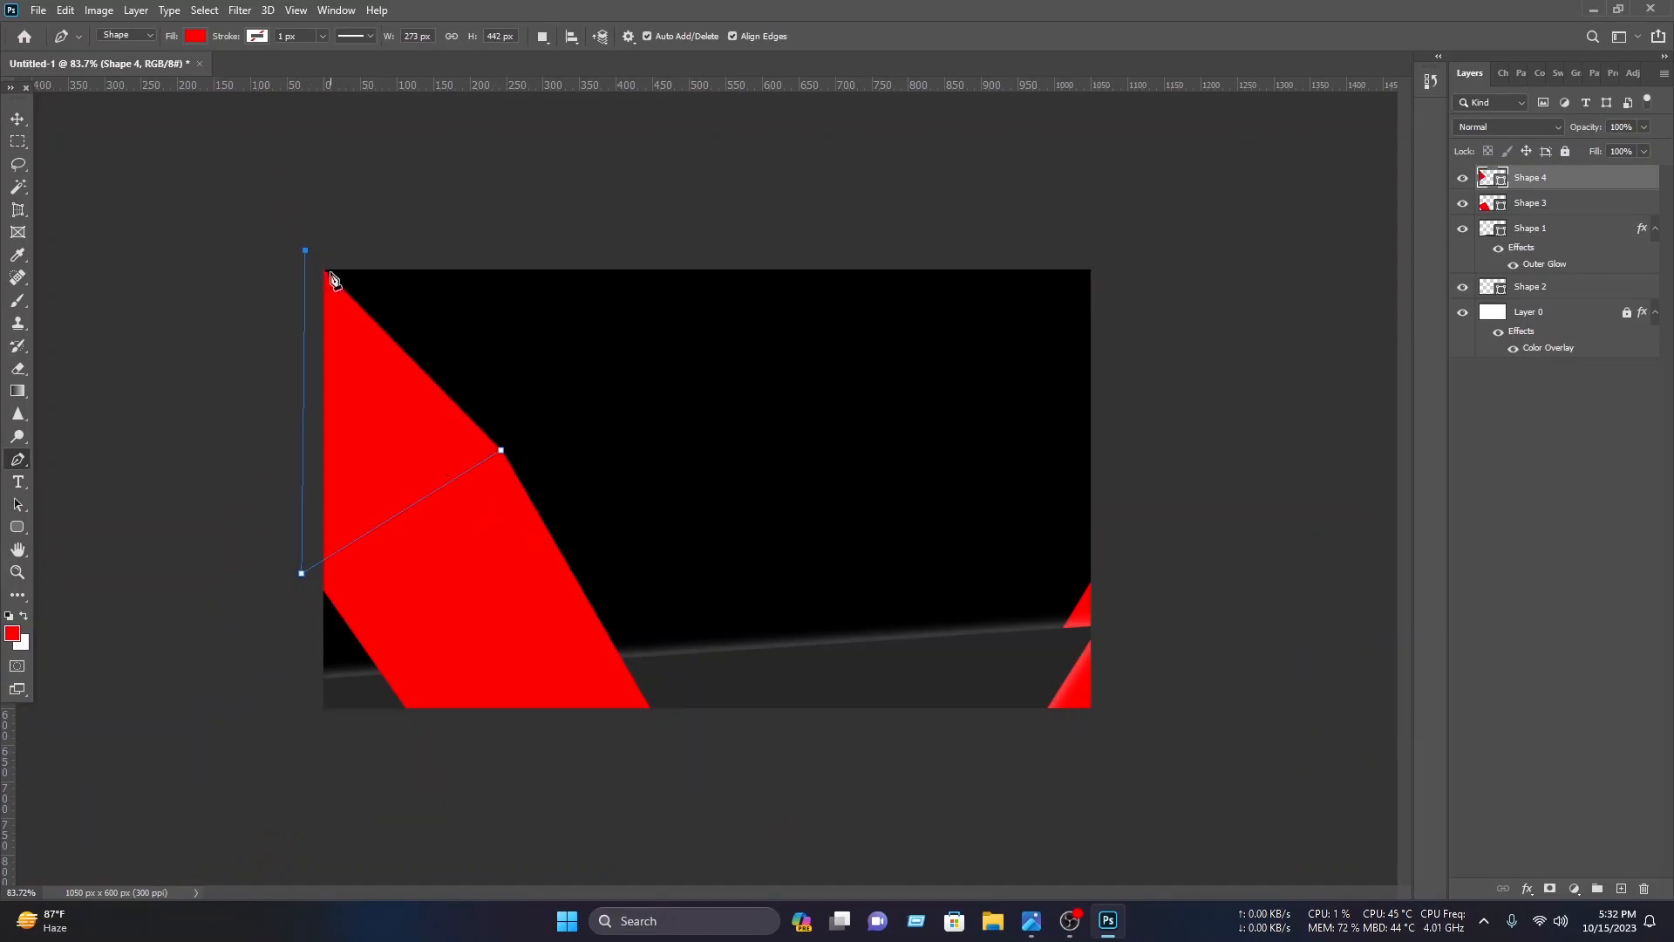
pyautogui.click(503, 454)
pyautogui.press('v')
pyautogui.click(676, 257)
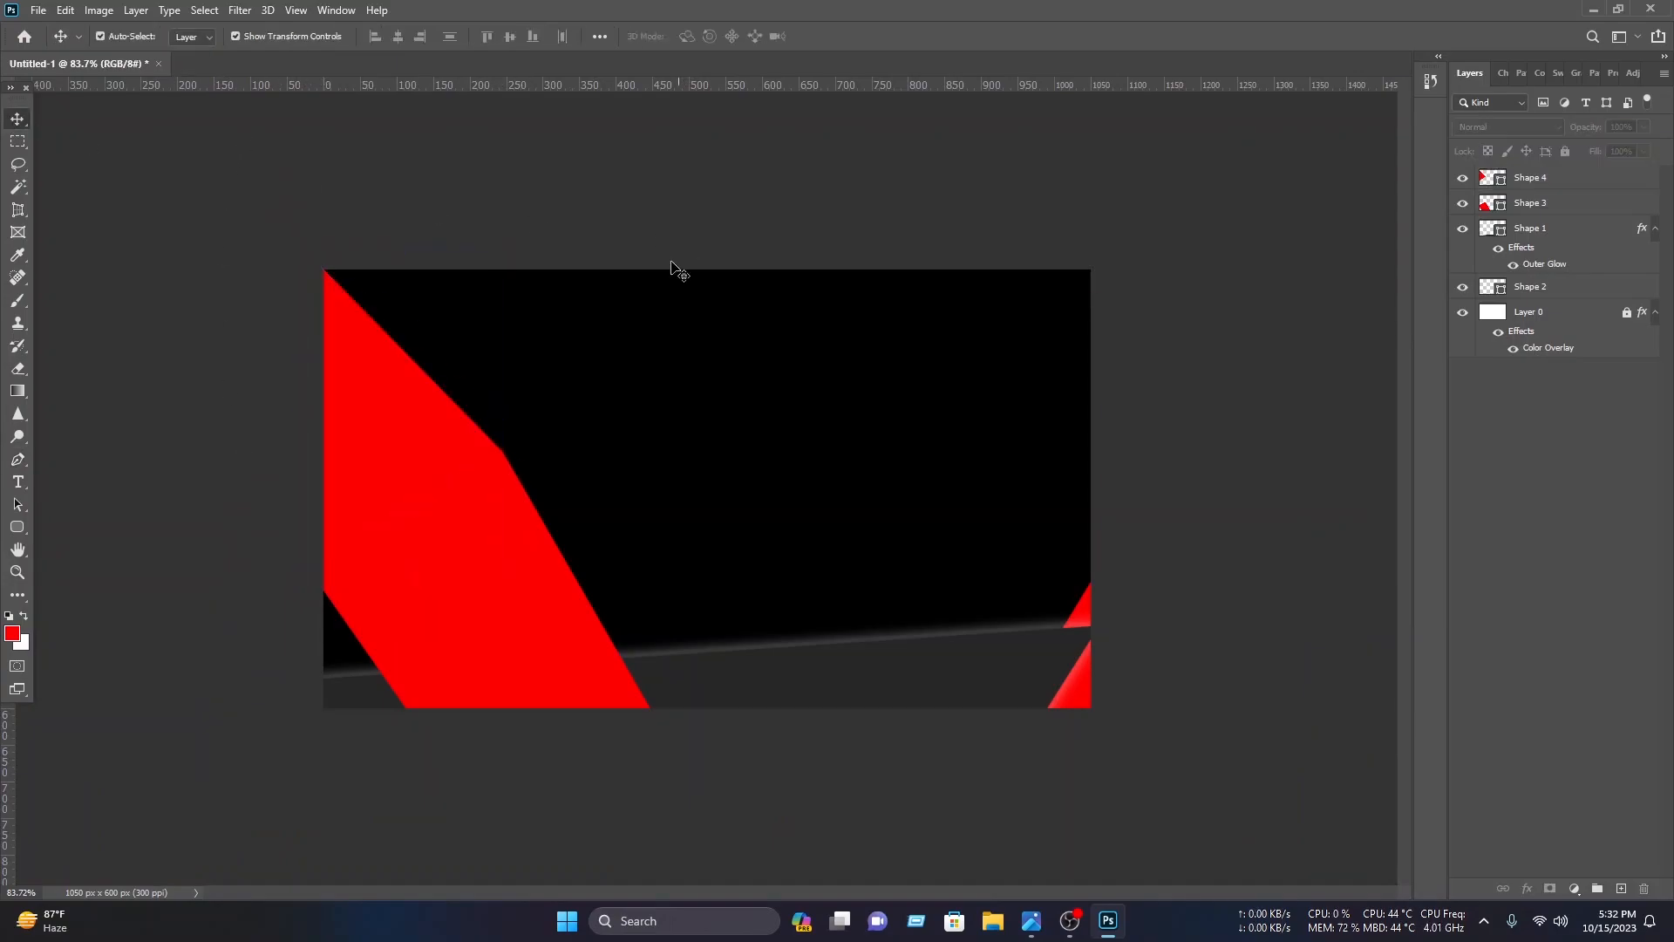
# Step: Set Shape 4's fill colour to dark red 6e1818 and move it below Shape 3 in the layer stack
pyautogui.click(430, 399)
pyautogui.scroll(3, 434, 405)
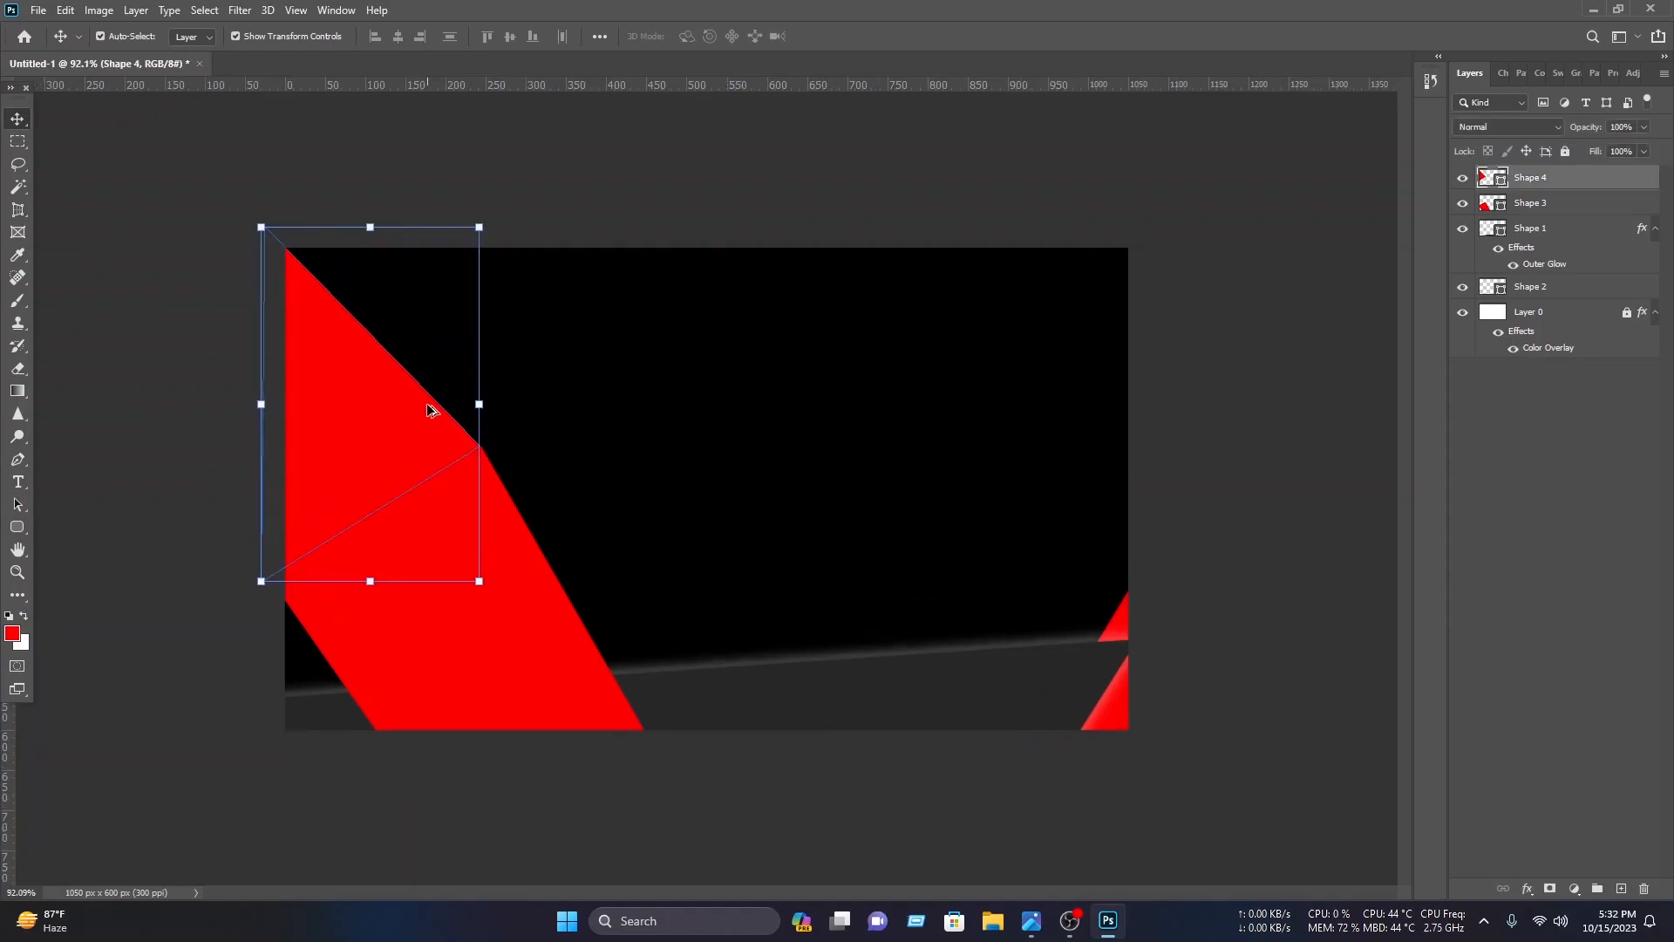
pyautogui.doubleClick(1490, 182)
pyautogui.moveTo(1243, 571)
pyautogui.mouseDown()
pyautogui.moveTo(1282, 605)
pyautogui.moveTo(1255, 581)
pyautogui.mouseUp()
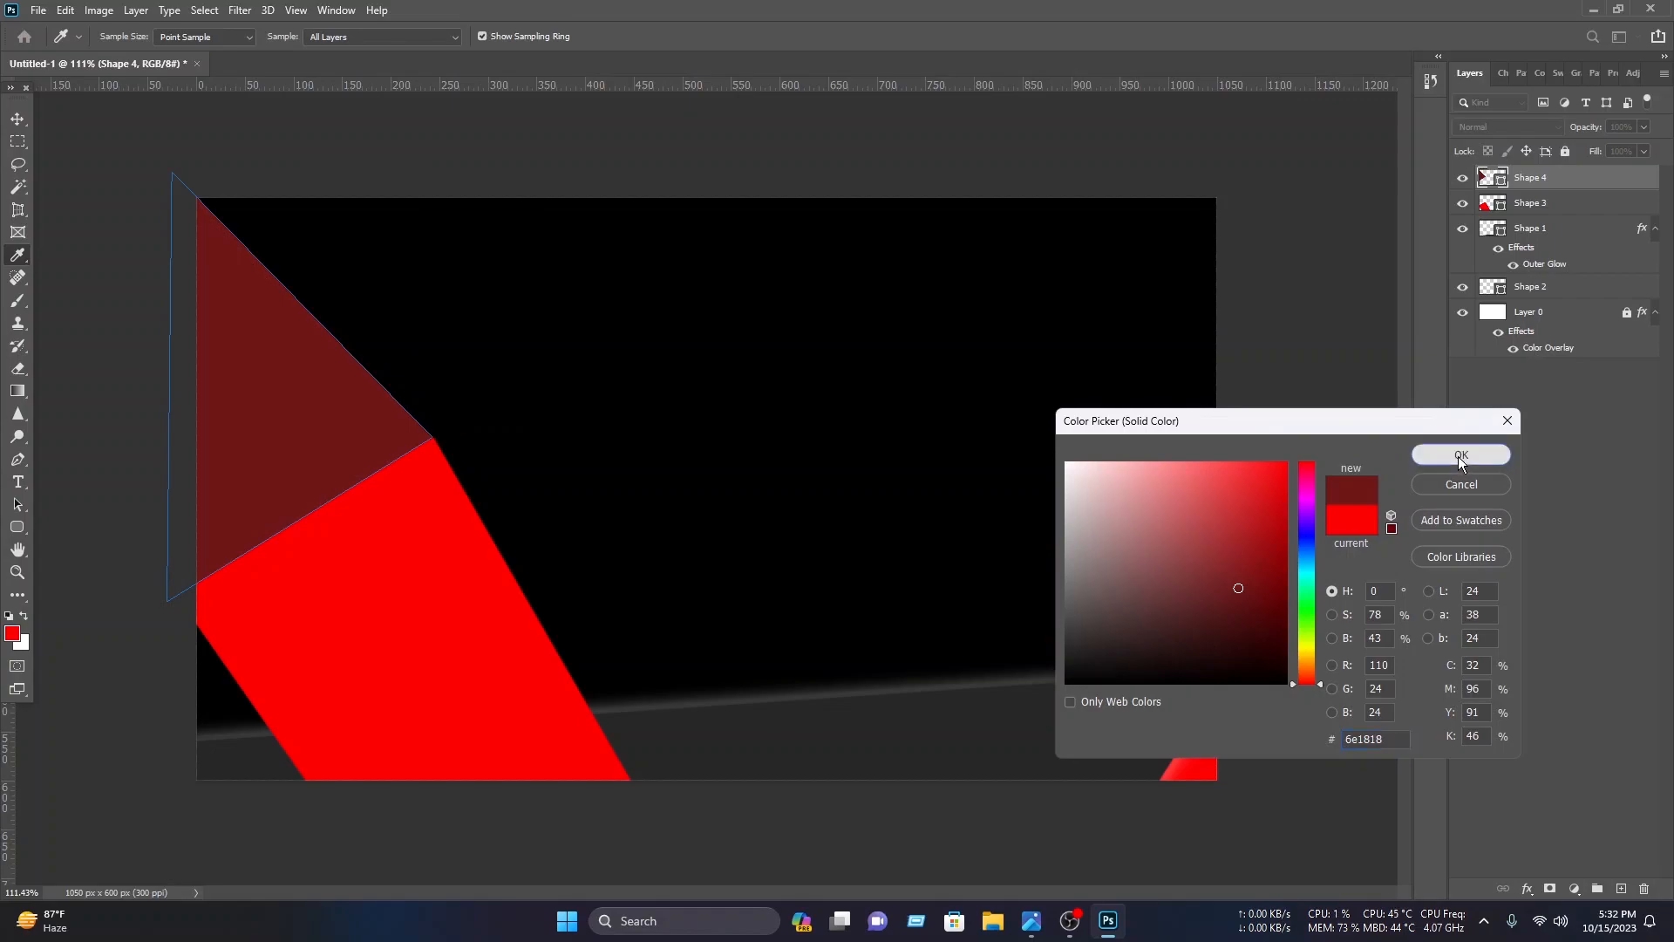
pyautogui.click(1458, 457)
pyautogui.moveTo(1550, 181); pyautogui.dragTo(1540, 213)
pyautogui.click(1260, 216)
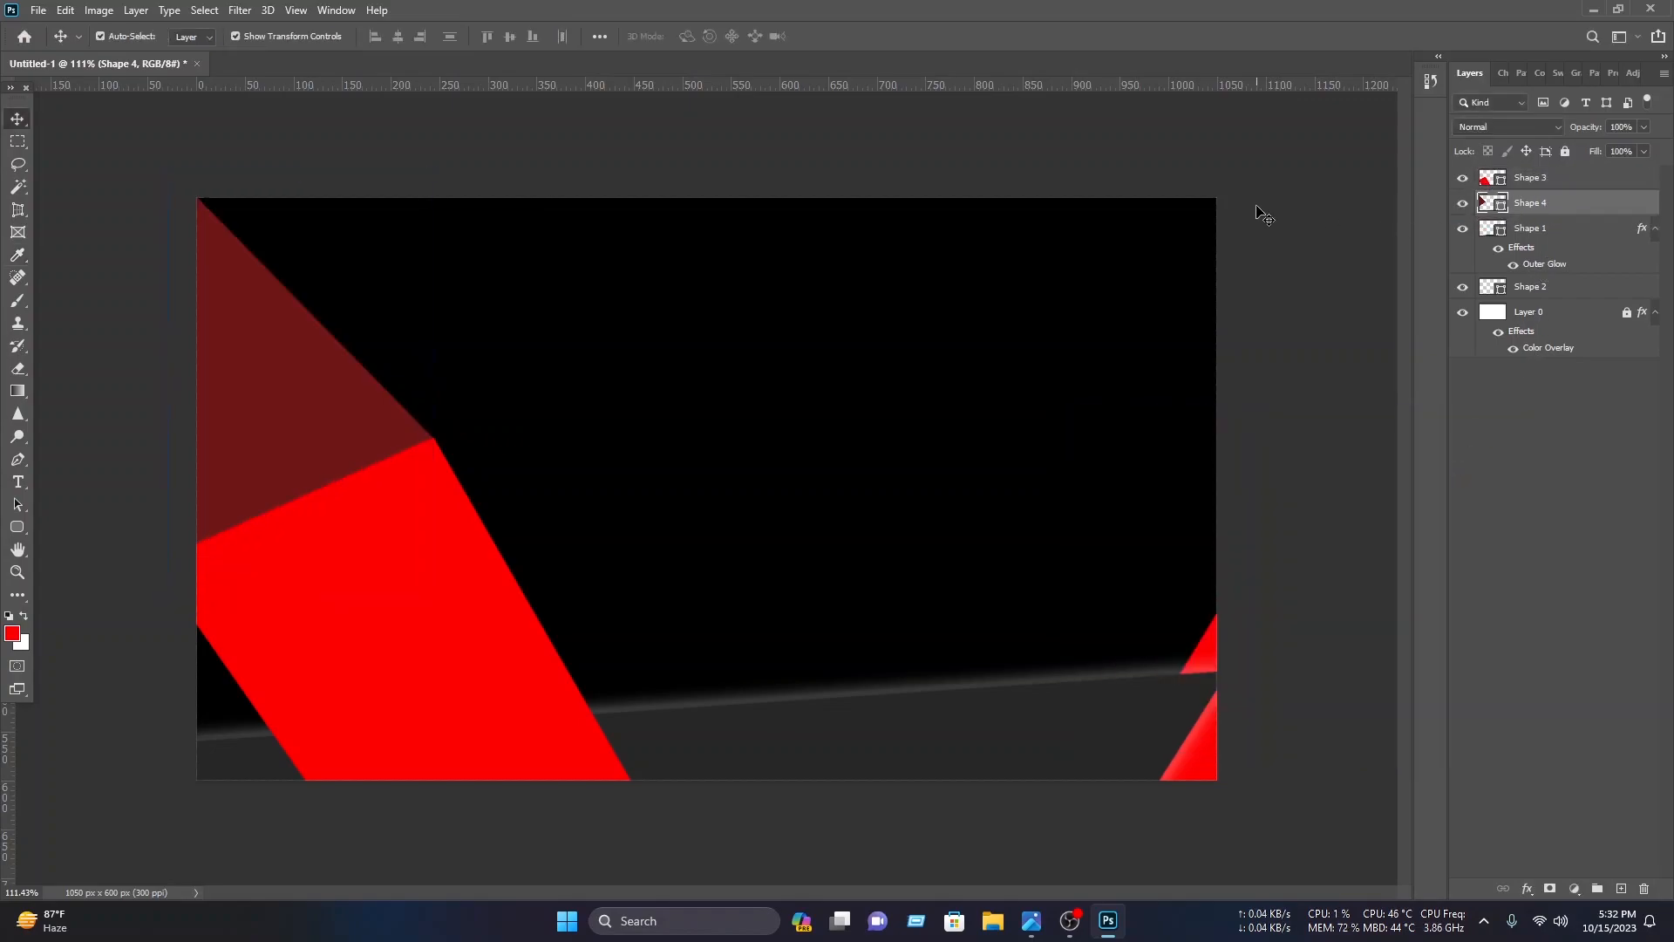
# Step: Draw a red band with the Pen tool from the triangle's left point up beyond the canvas top, then place it below Shape 4
pyautogui.click(18, 458)
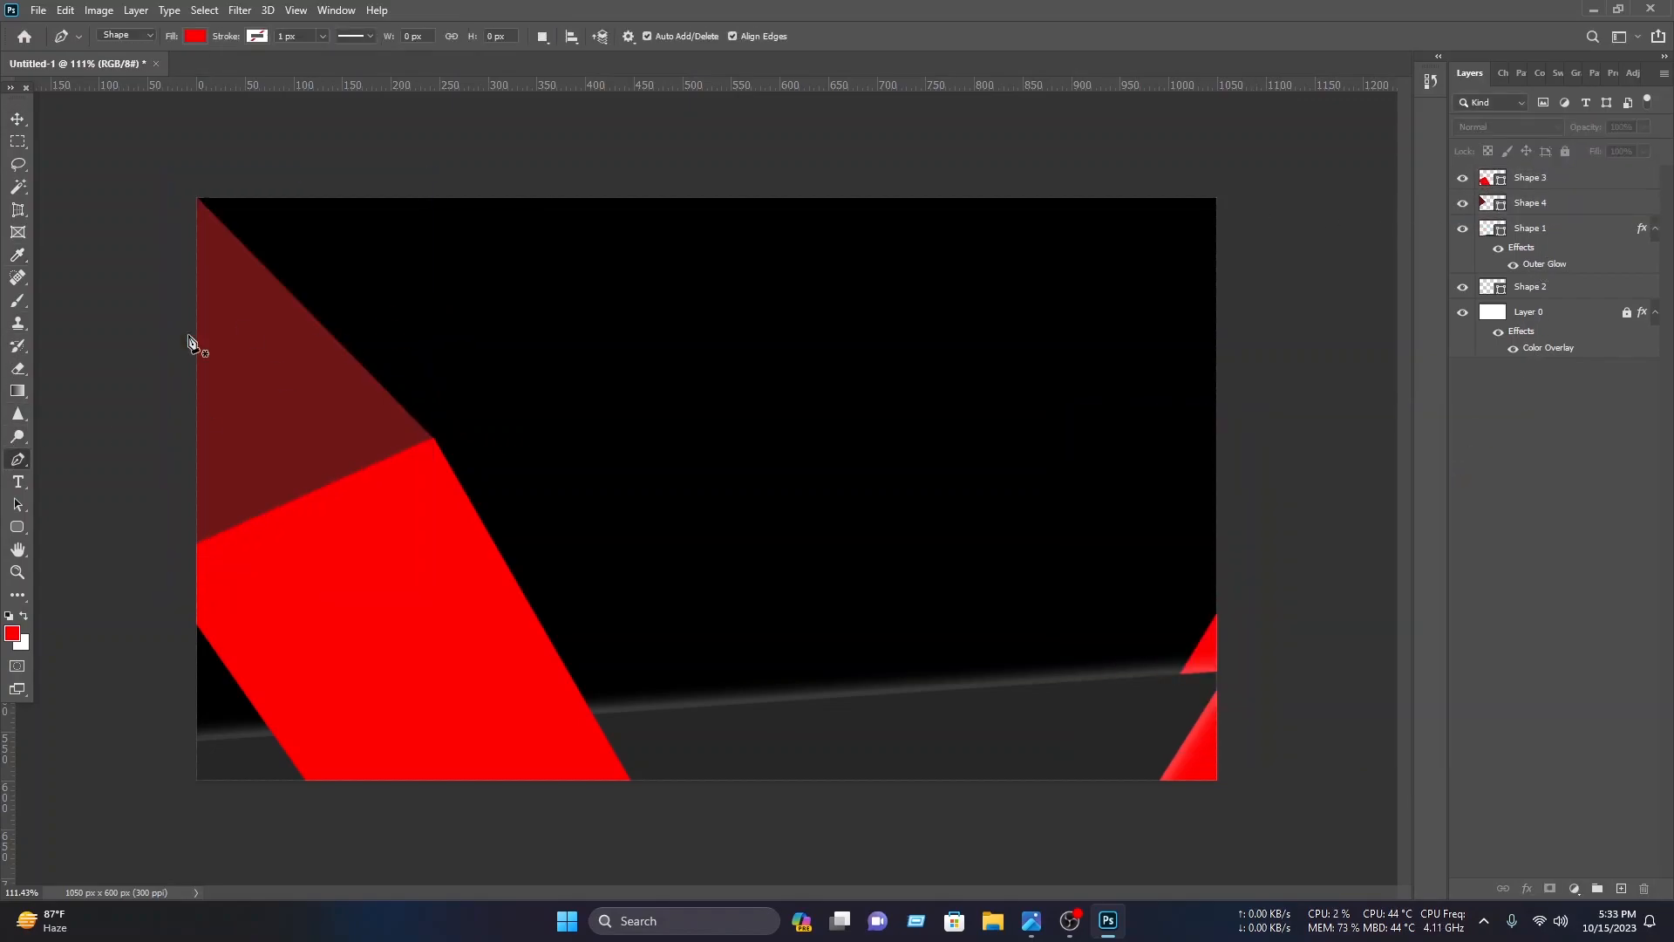
pyautogui.click(289, 375)
pyautogui.click(547, 151)
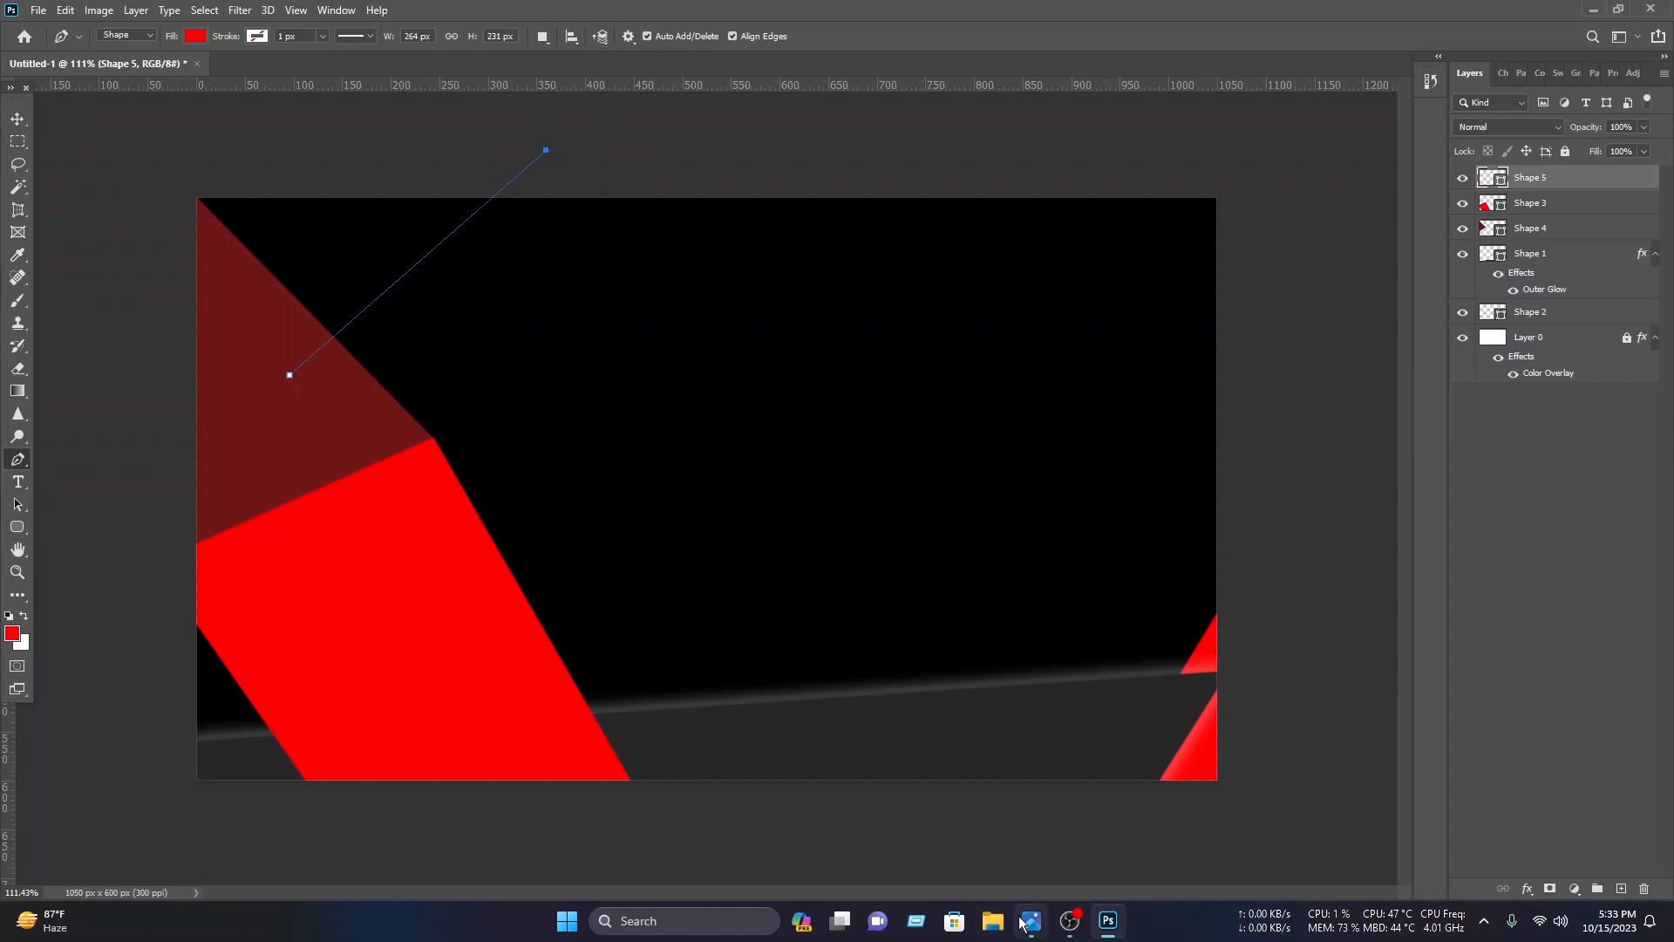
pyautogui.click(914, 156)
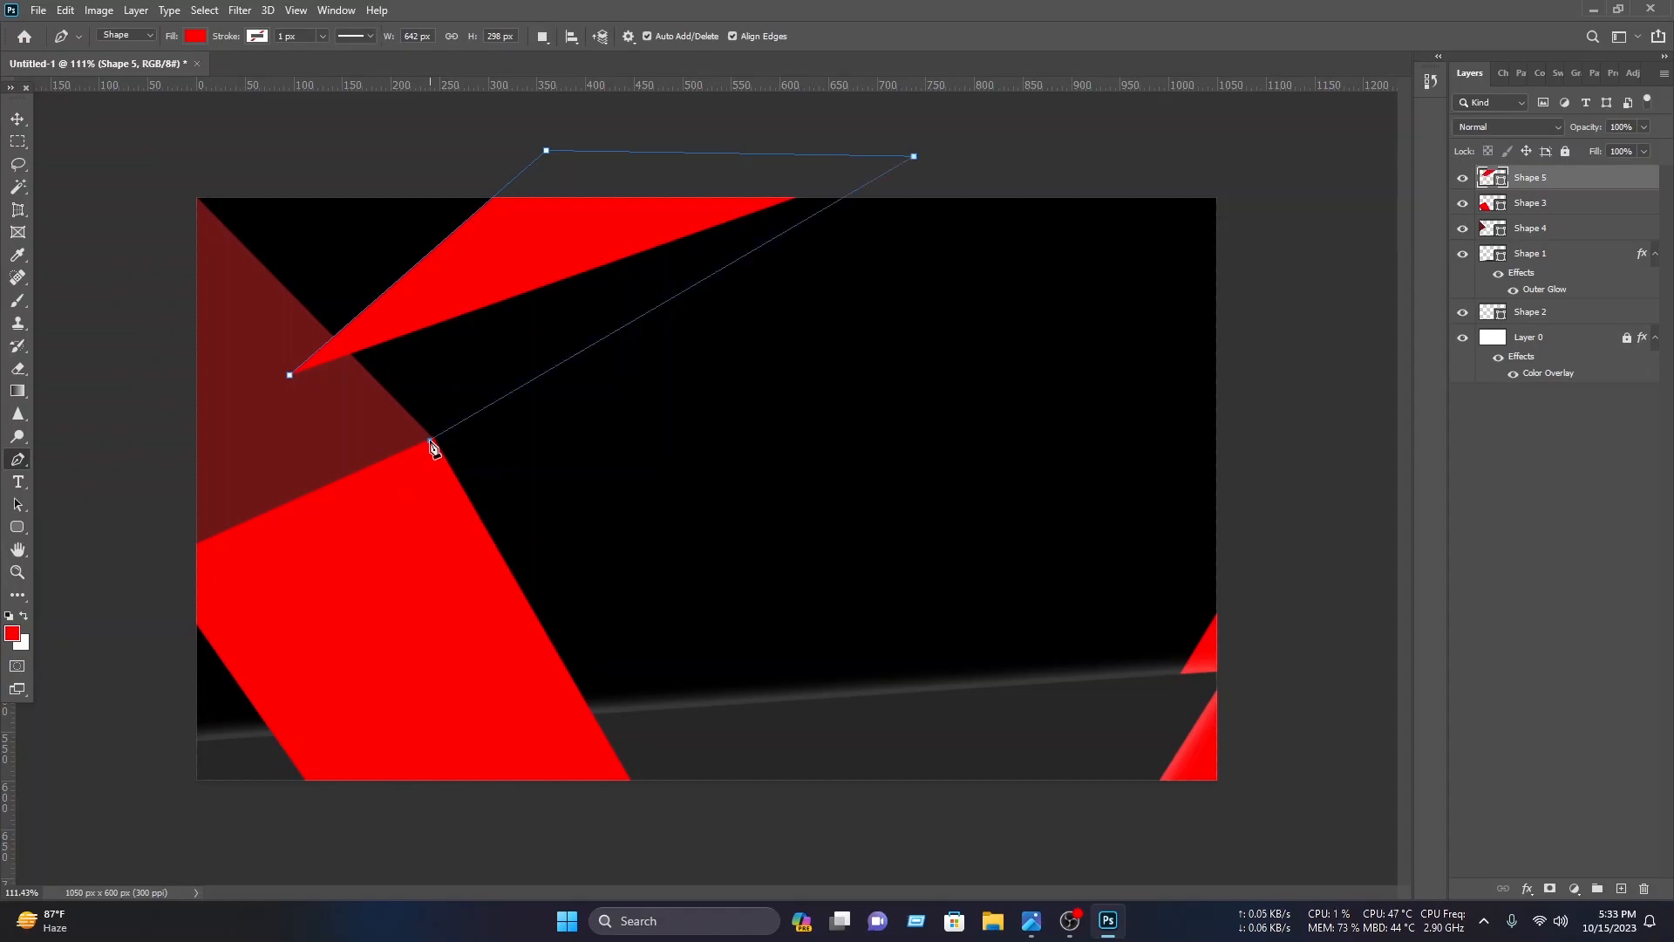
pyautogui.click(430, 440)
pyautogui.click(291, 376)
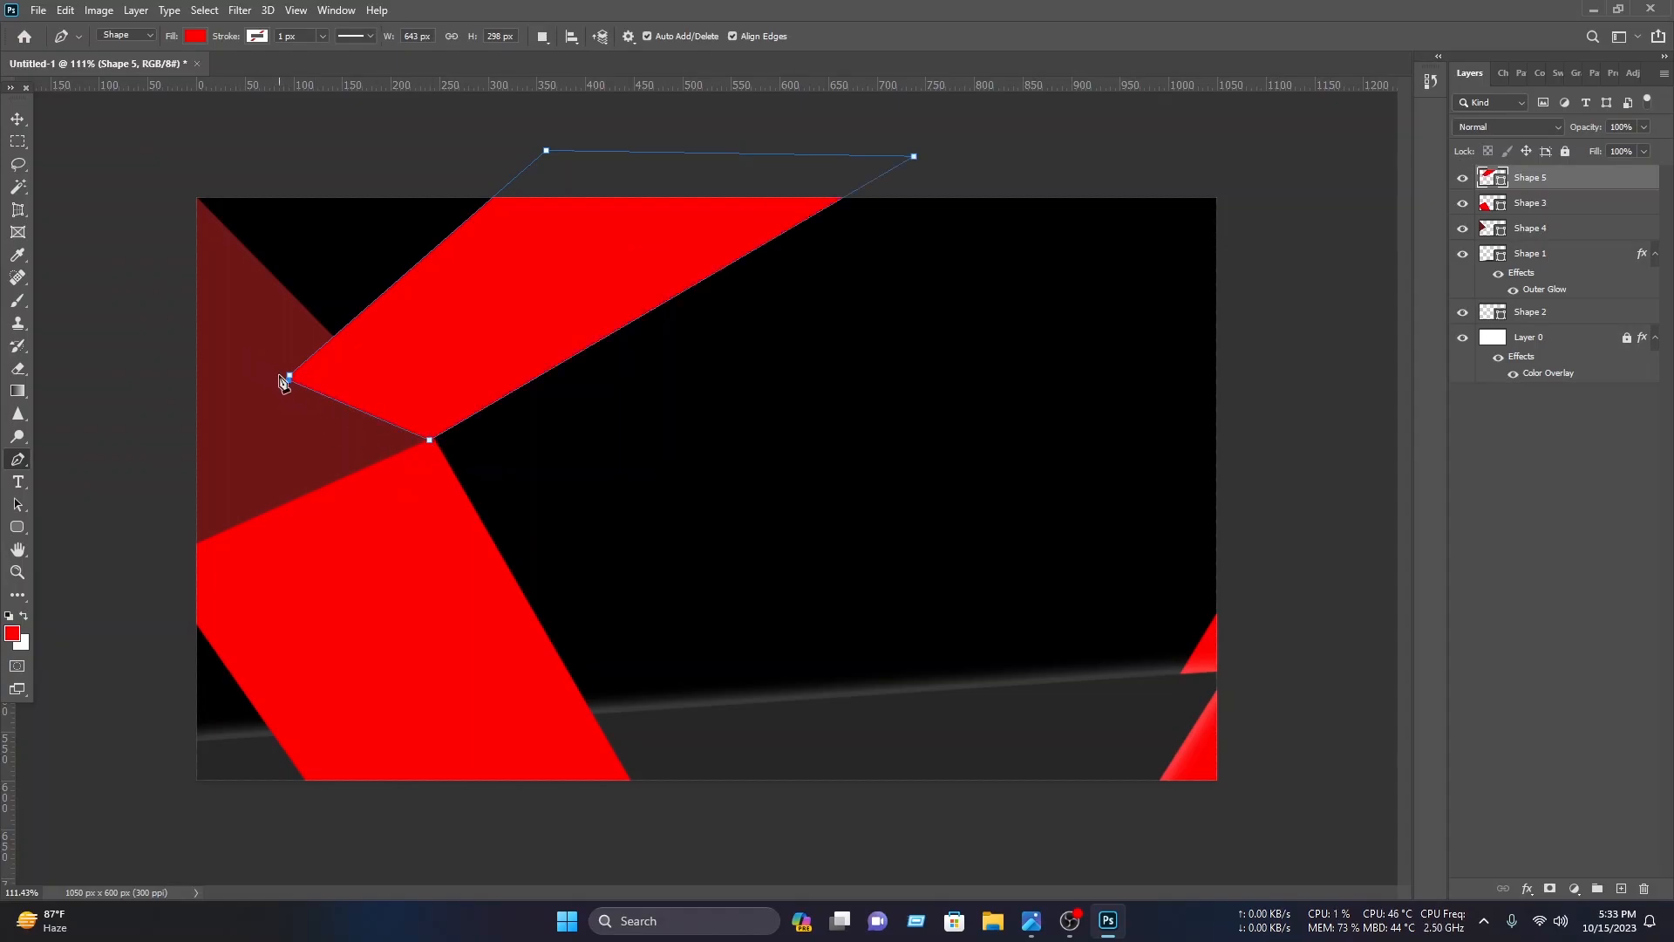
pyautogui.click(18, 117)
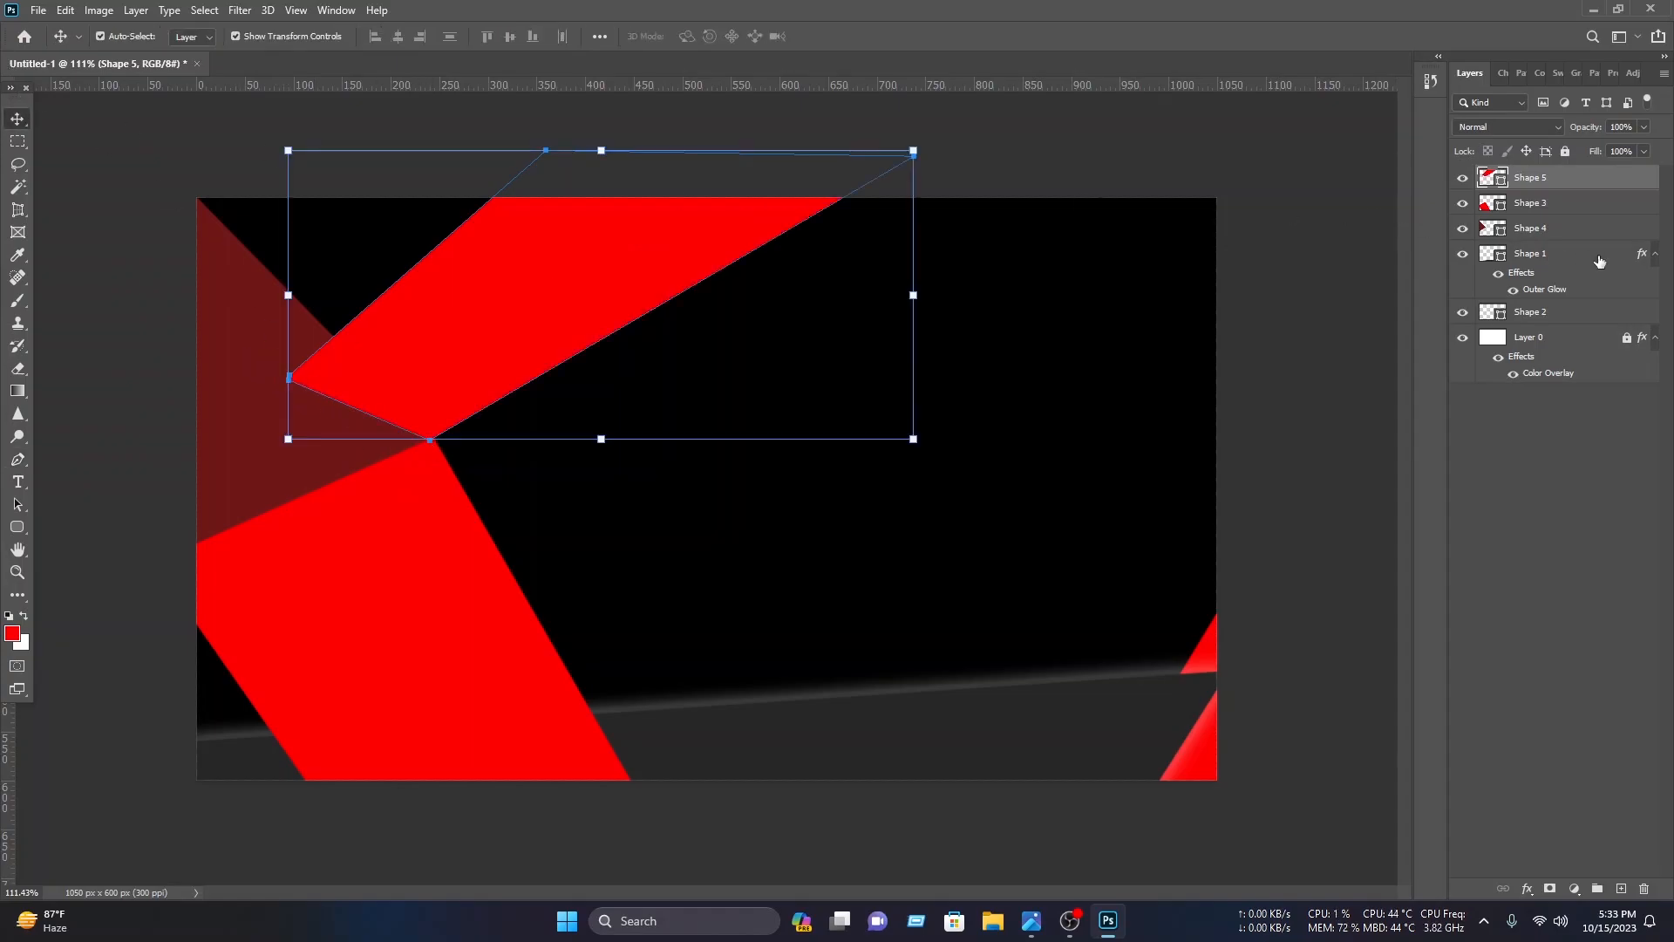
pyautogui.moveTo(1560, 190); pyautogui.dragTo(1555, 242)
pyautogui.click(1313, 262)
# Step: Draw a red circle about 187 px wide with the Ellipse tool where the red bands meet
pyautogui.click(17, 526)
pyautogui.rightClick(17, 526)
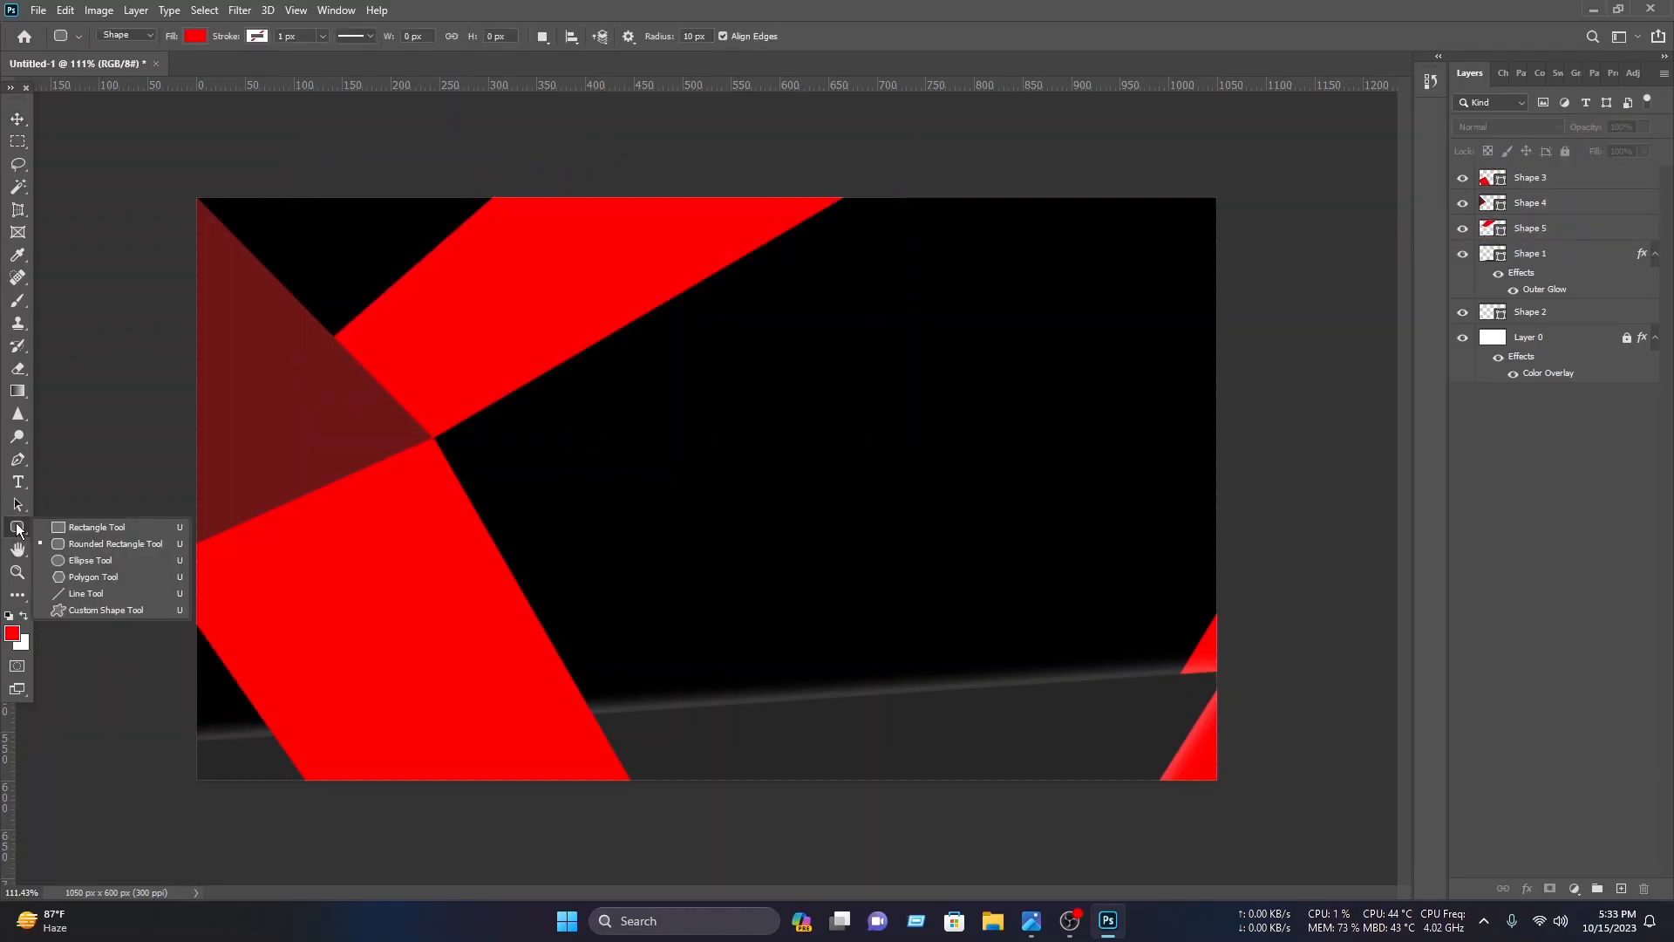
pyautogui.click(85, 563)
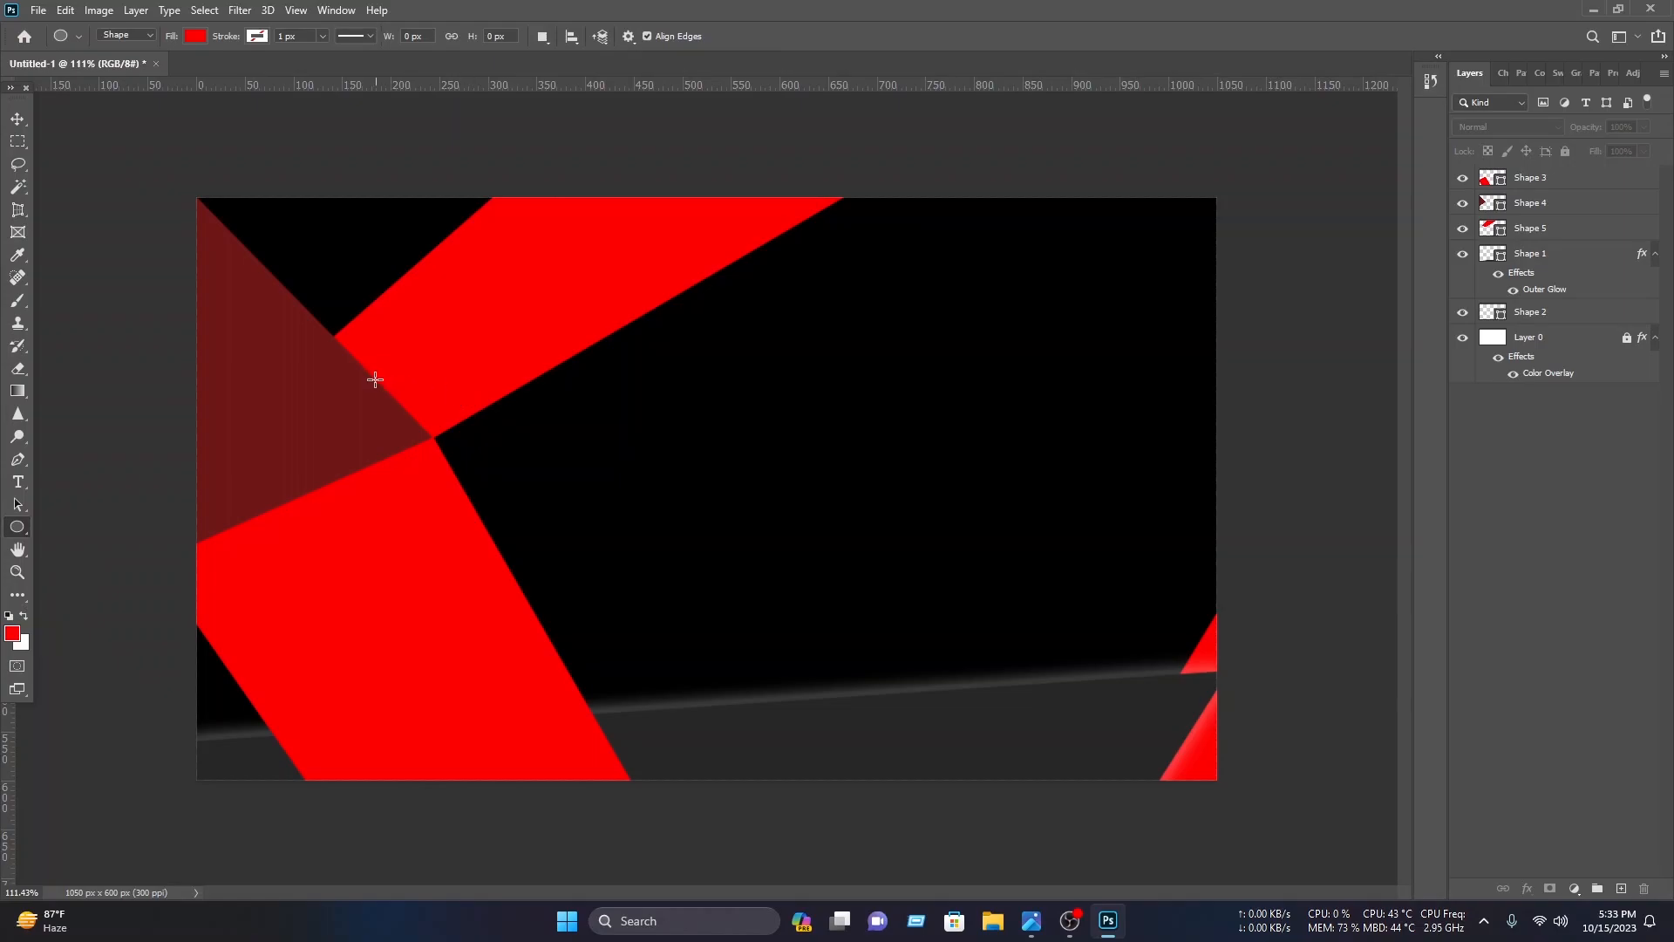
pyautogui.moveTo(374, 379); pyautogui.dragTo(556, 593)
pyautogui.press('v')
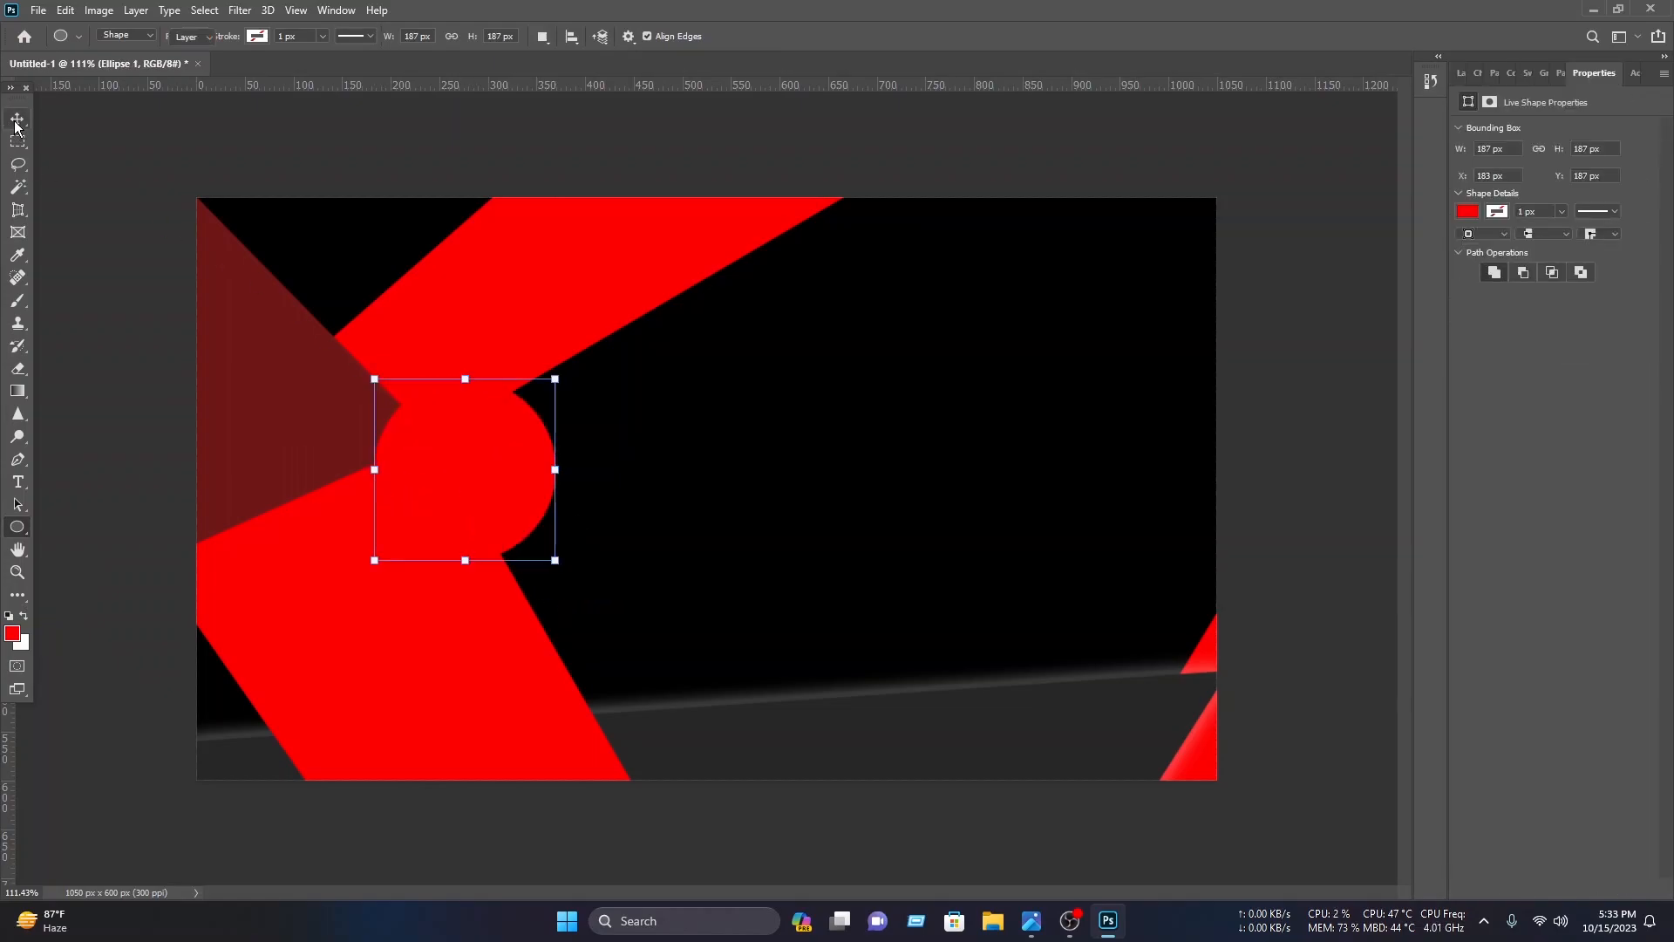
# Step: Move the circle slightly up-left and set its fill colour to dark red
pyautogui.moveTo(532, 521); pyautogui.dragTo(485, 497)
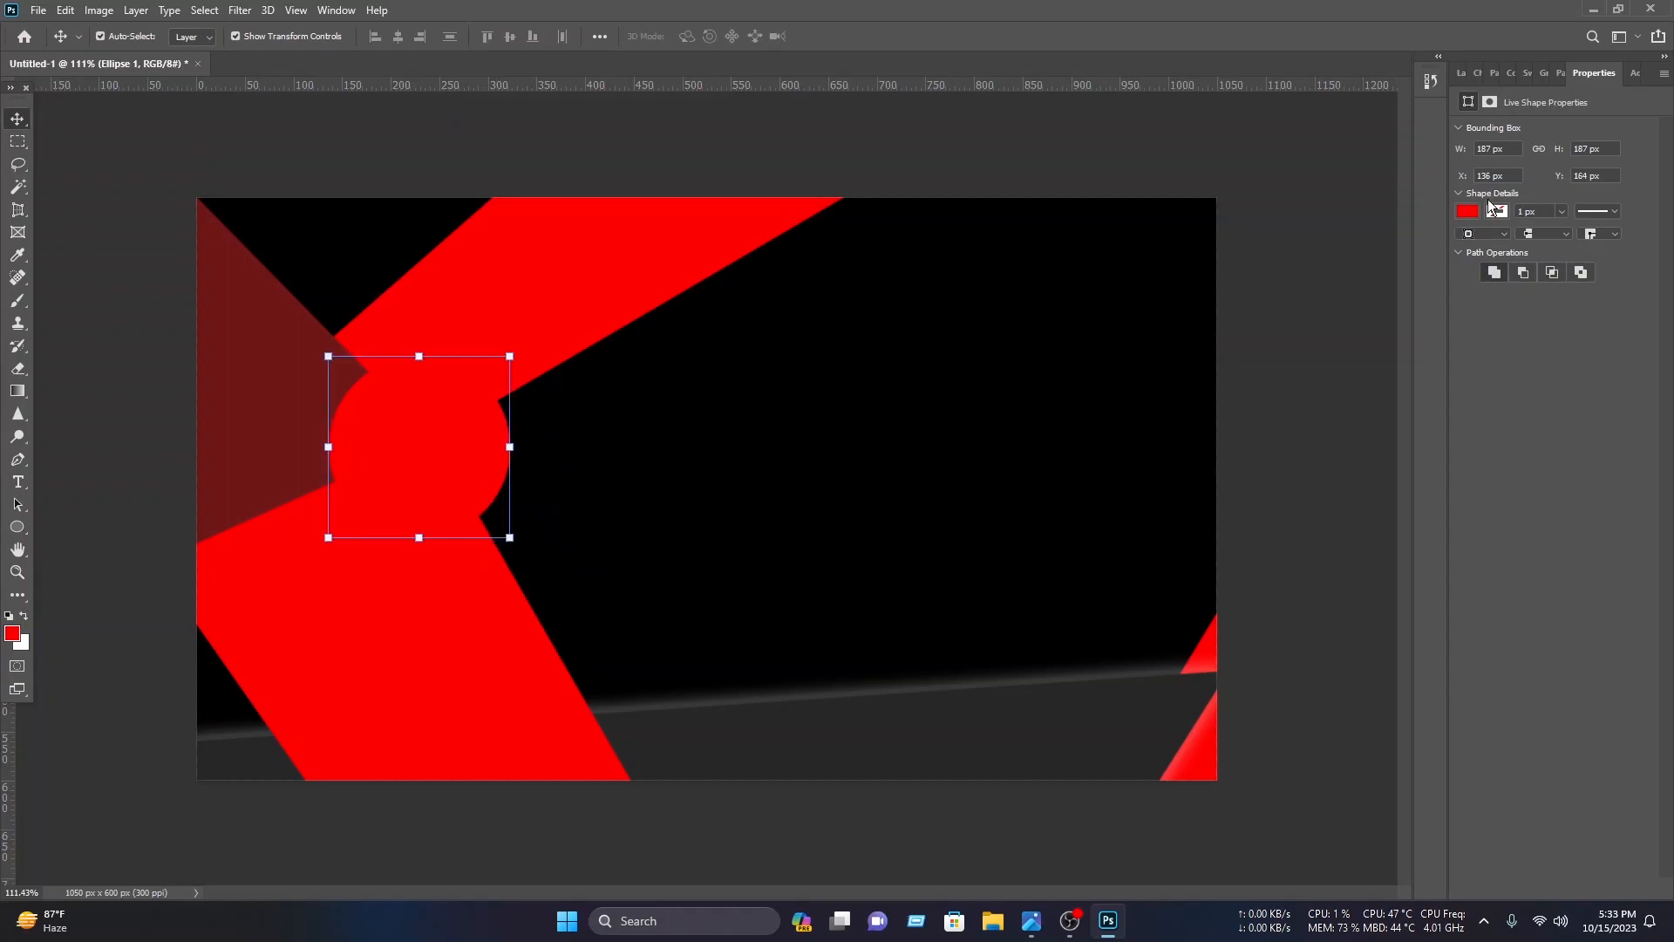
pyautogui.click(1469, 212)
pyautogui.click(1434, 304)
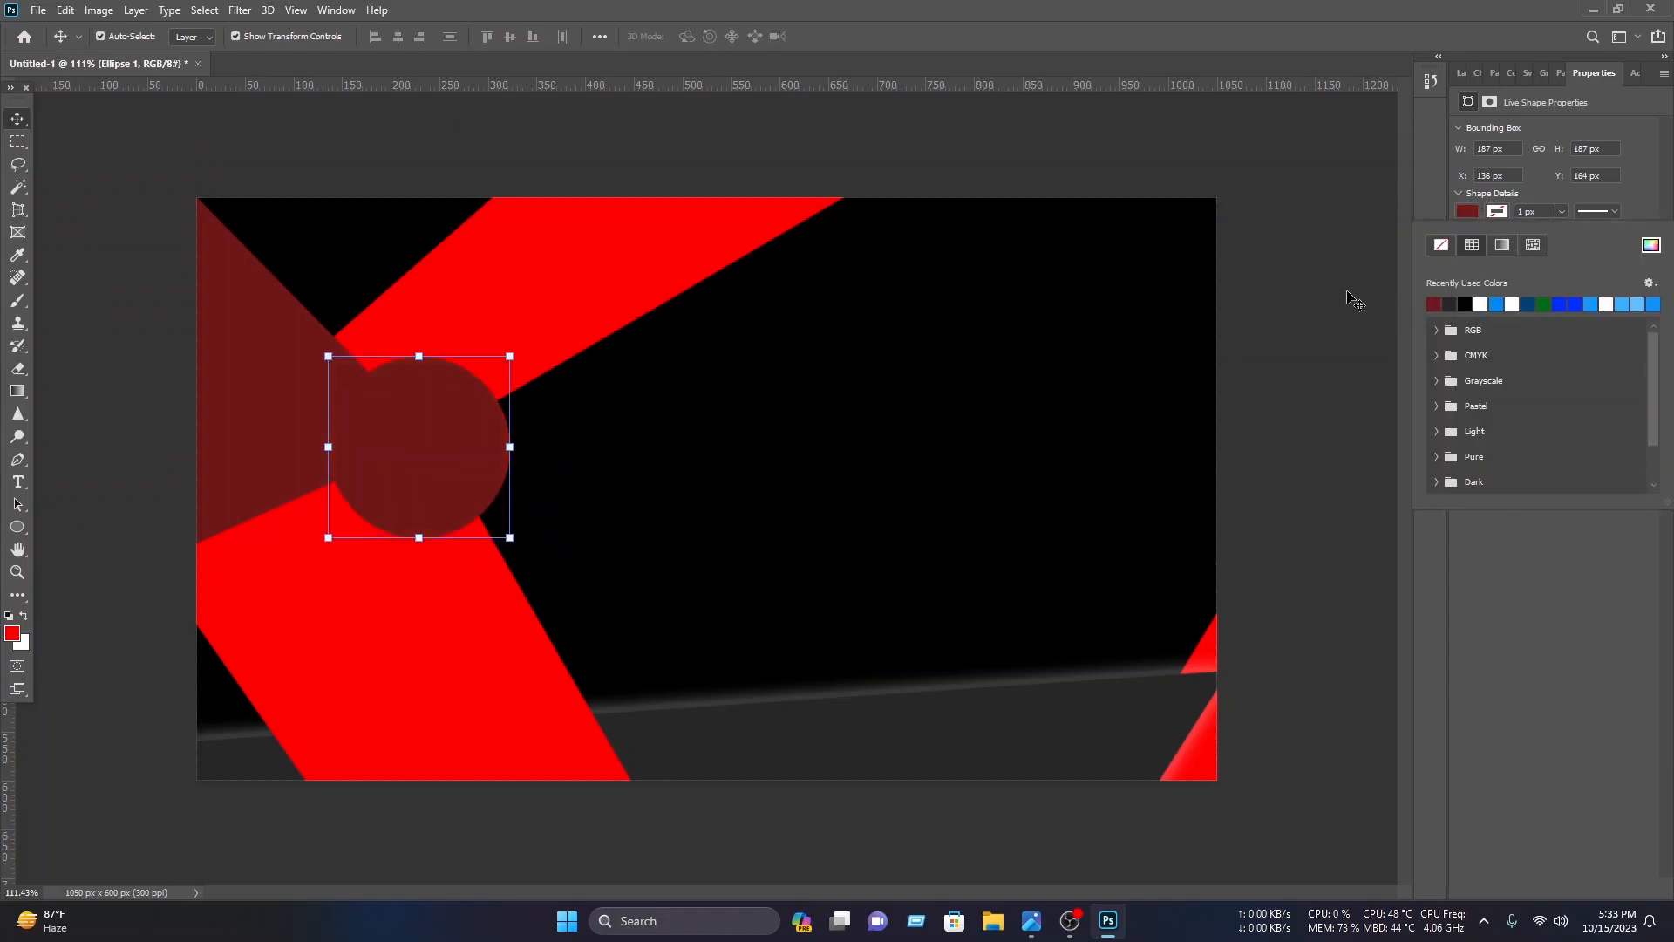
pyautogui.click(777, 358)
# Step: Duplicate the circle slightly to the left and set the copy's fill colour to red ff0000
pyautogui.moveTo(467, 430); pyautogui.dragTo(432, 437)
pyautogui.click(1462, 76)
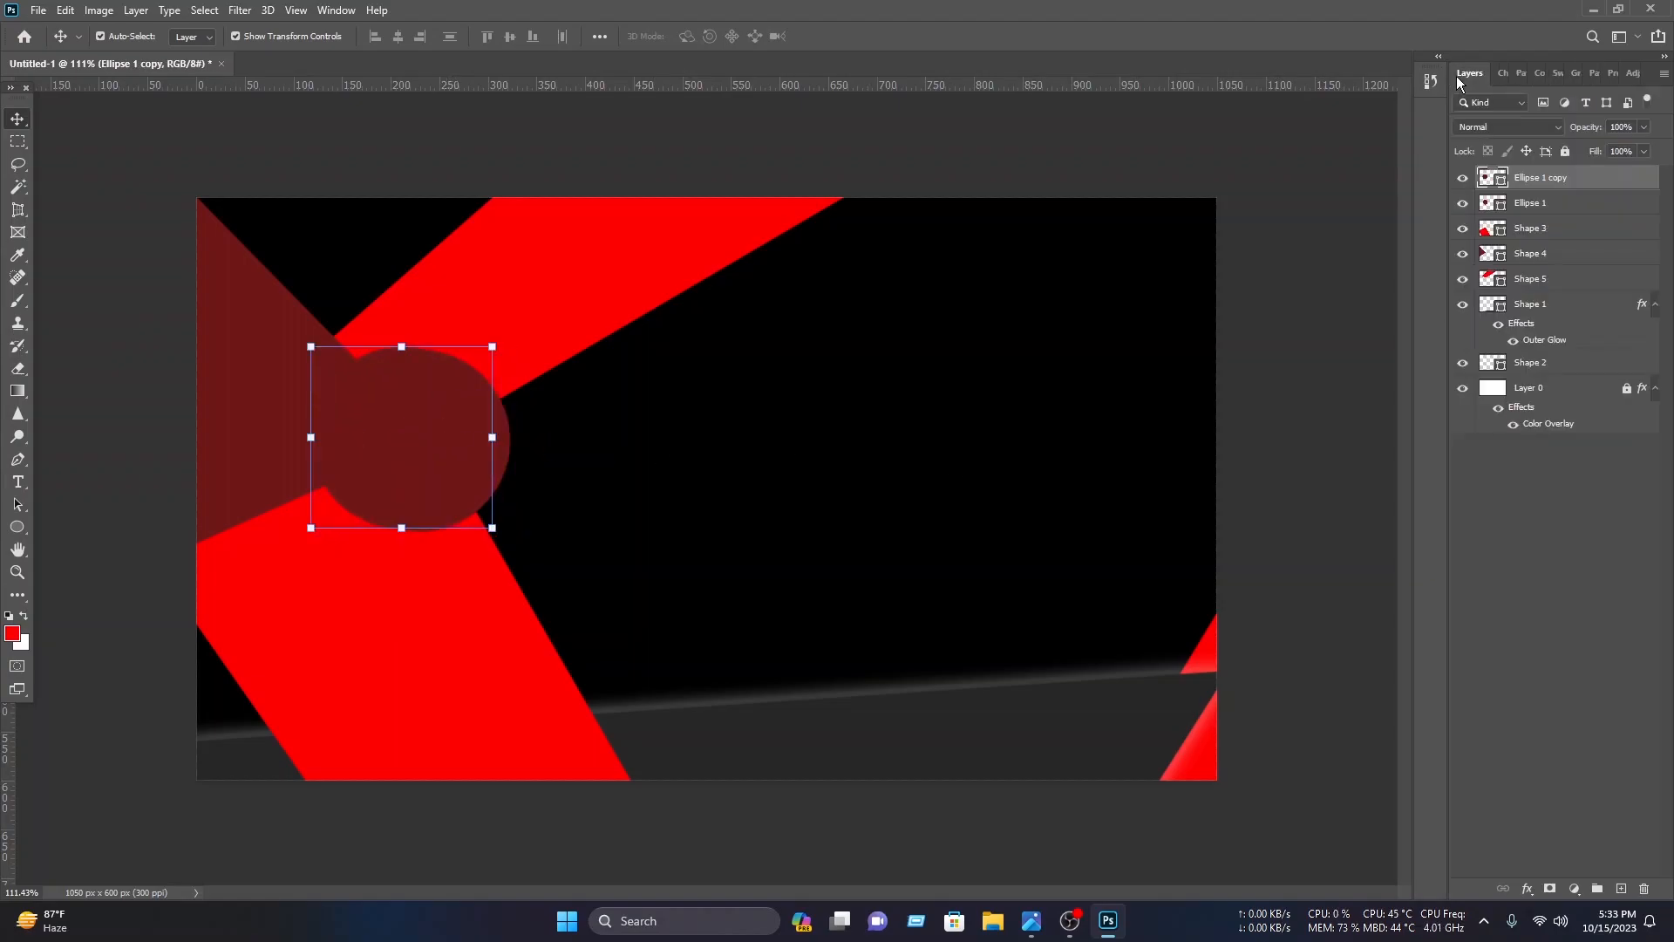
pyautogui.doubleClick(1487, 179)
pyautogui.click(1286, 463)
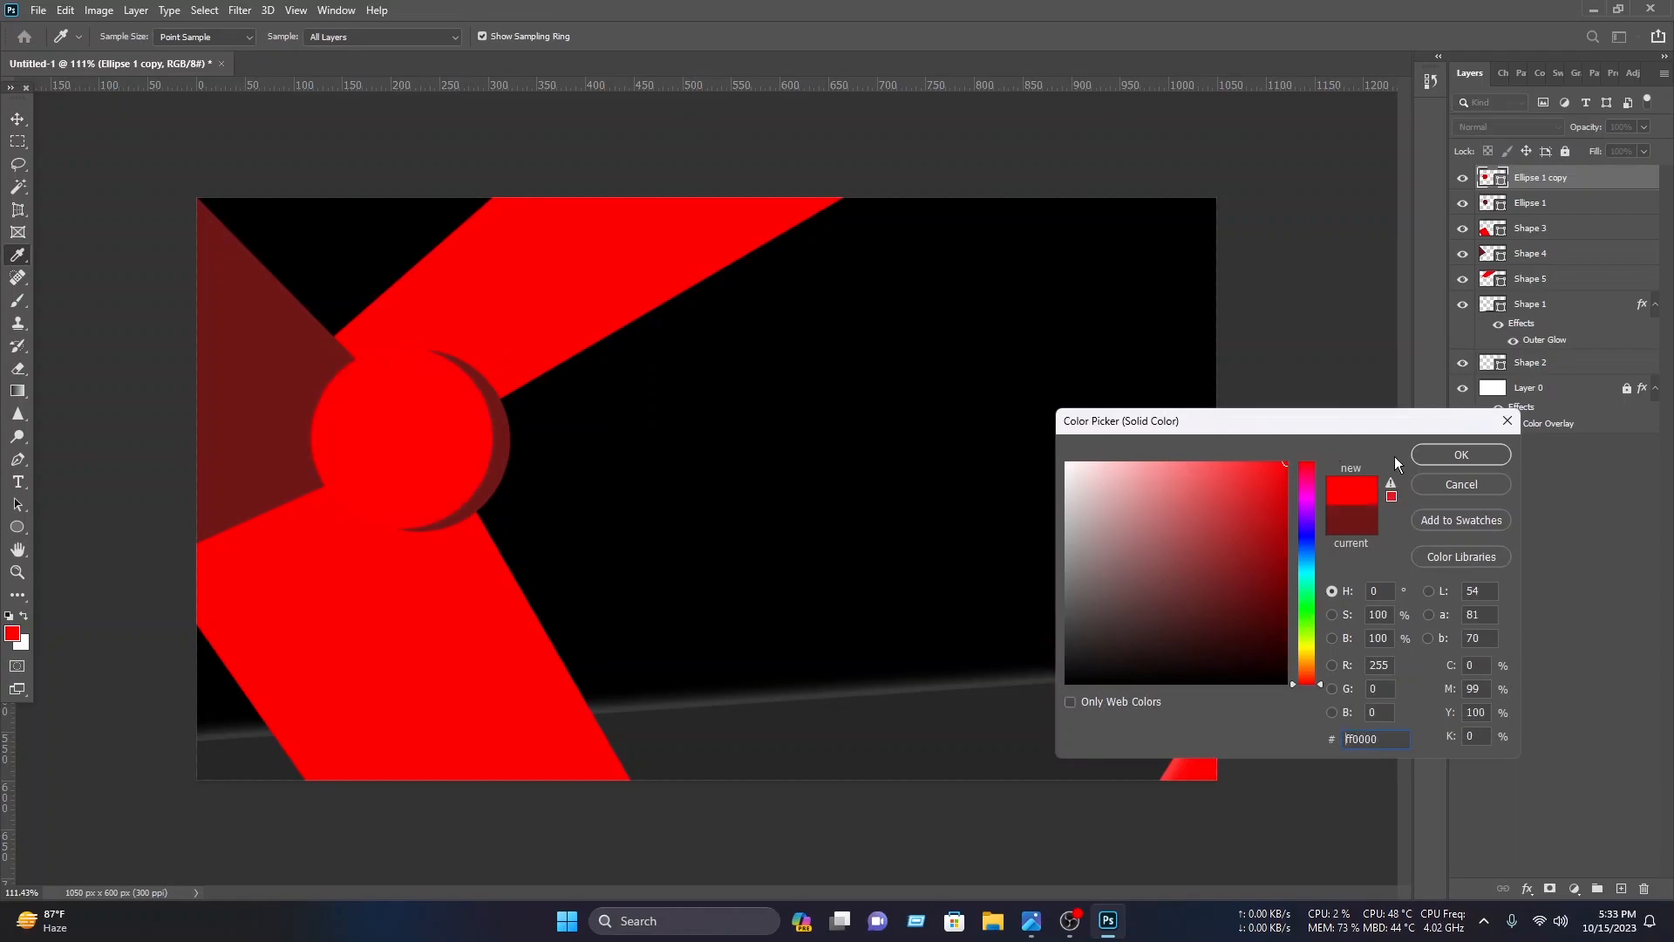
pyautogui.click(1467, 452)
# Step: Lock the Shape 1 to Shape 5 background layers
pyautogui.moveTo(616, 456); pyautogui.dragTo(455, 305)
pyautogui.click(350, 174)
pyautogui.moveTo(180, 159); pyautogui.dragTo(607, 265)
pyautogui.click(1566, 152)
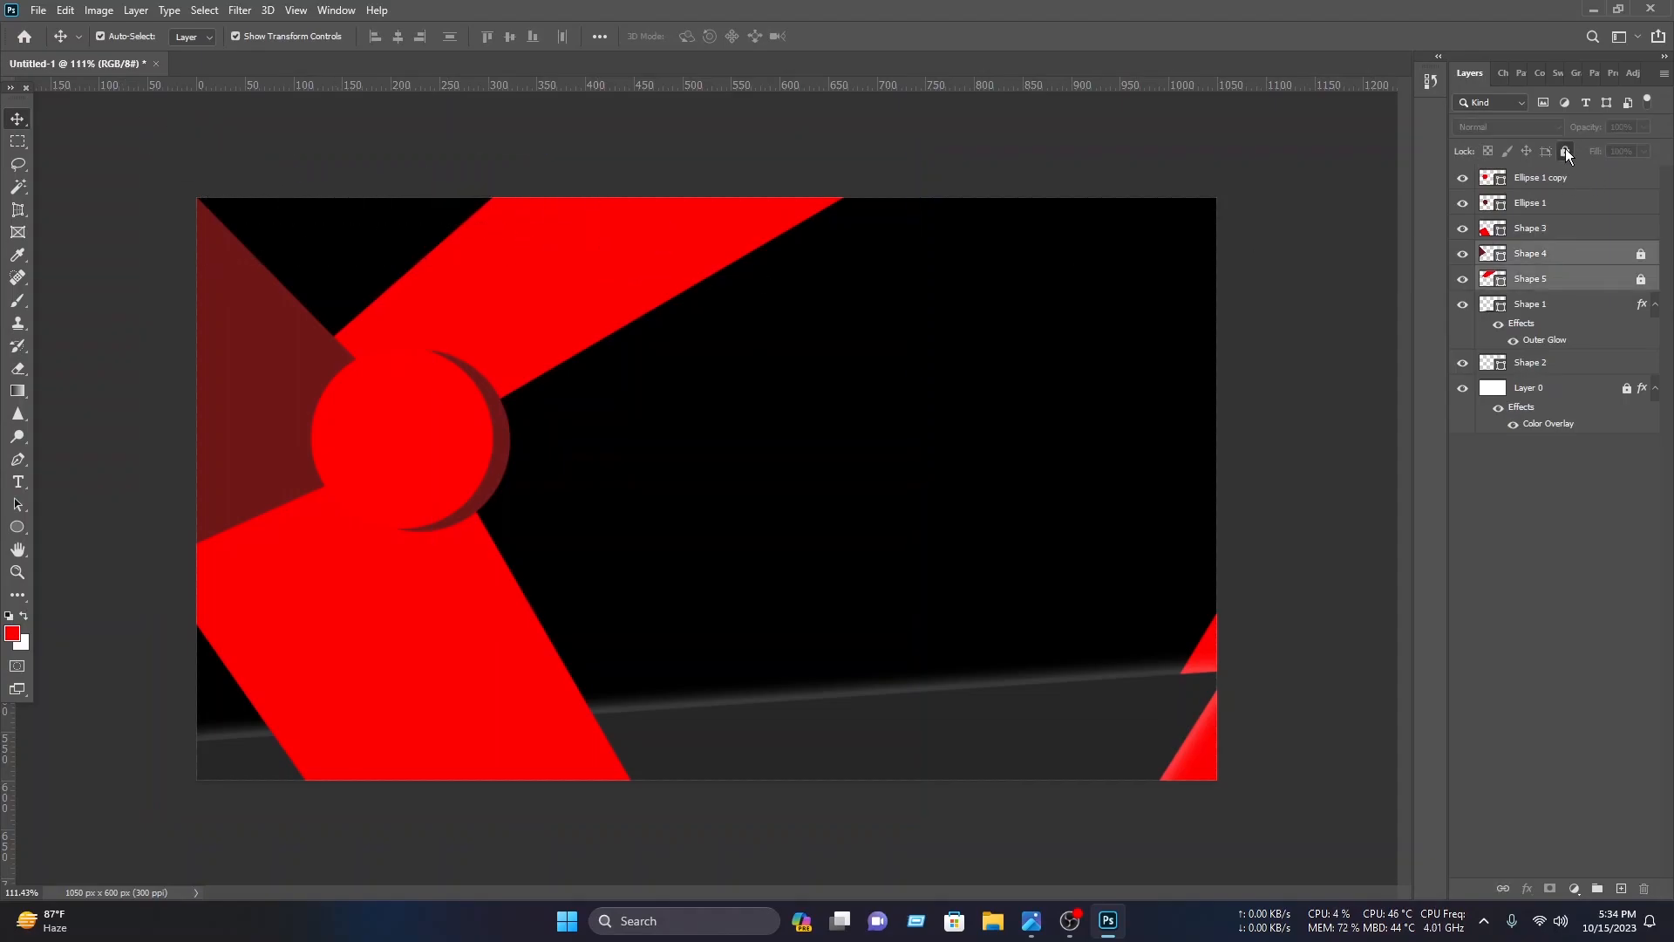
pyautogui.moveTo(635, 623); pyautogui.dragTo(1421, 841)
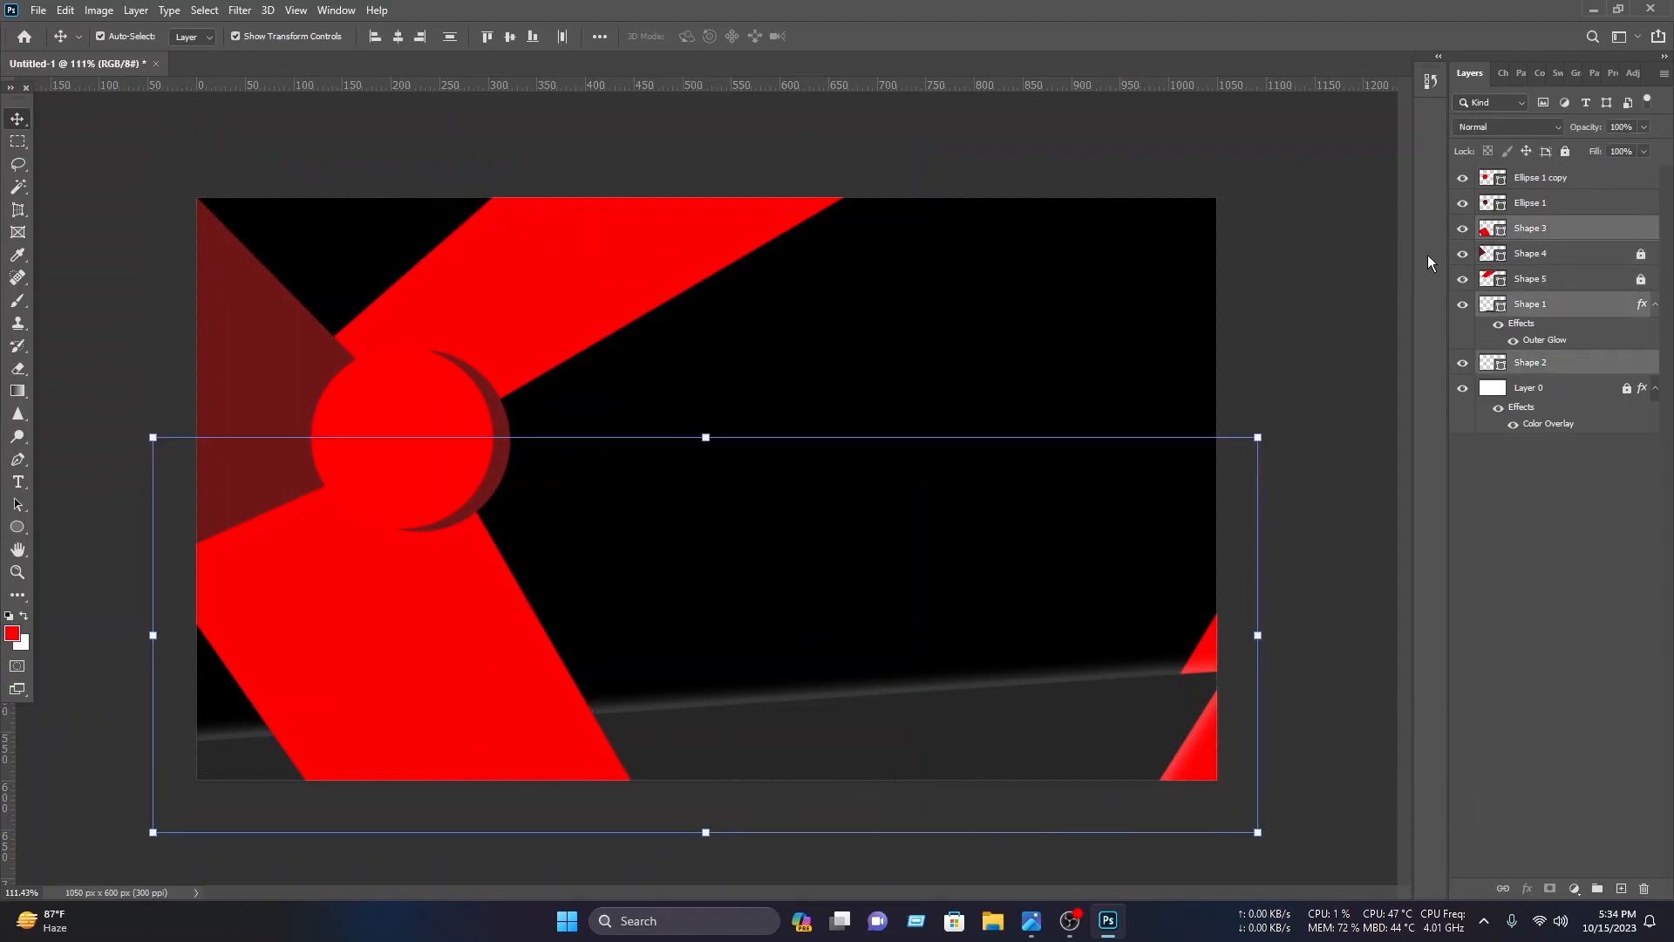
pyautogui.click(1566, 151)
# Step: Move both circles slightly down-right and give the dark red circle a Drop Shadow effect
pyautogui.moveTo(399, 437); pyautogui.dragTo(457, 457)
pyautogui.click(598, 463)
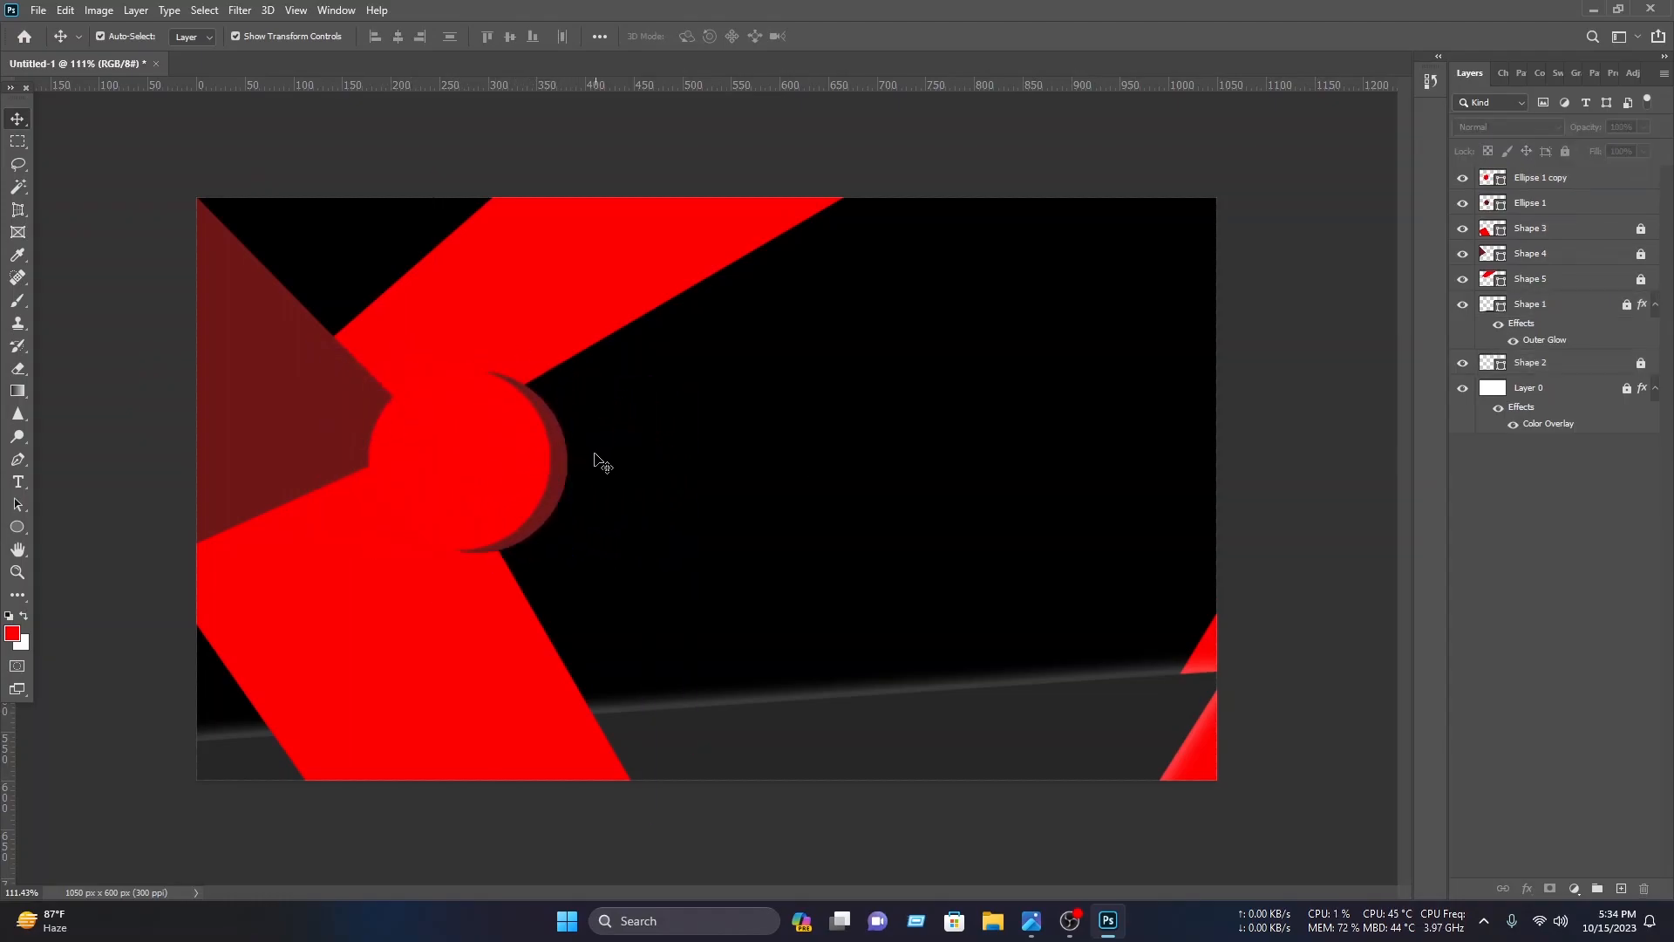
pyautogui.click(564, 462)
pyautogui.rightClick(1600, 203)
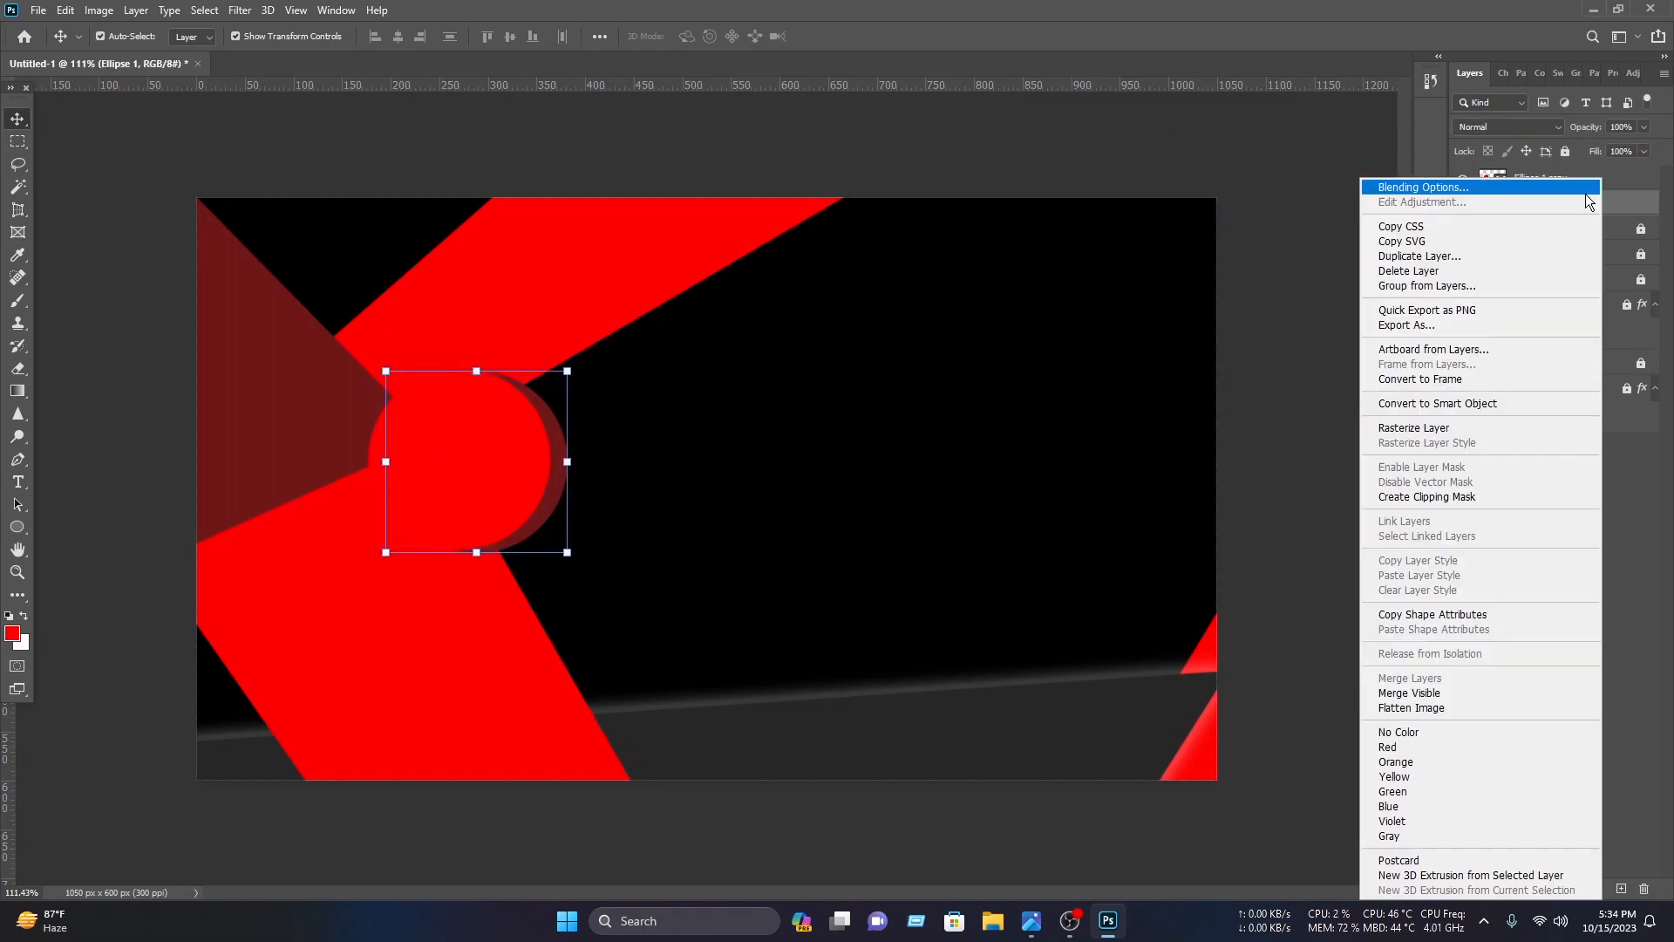
pyautogui.click(1567, 194)
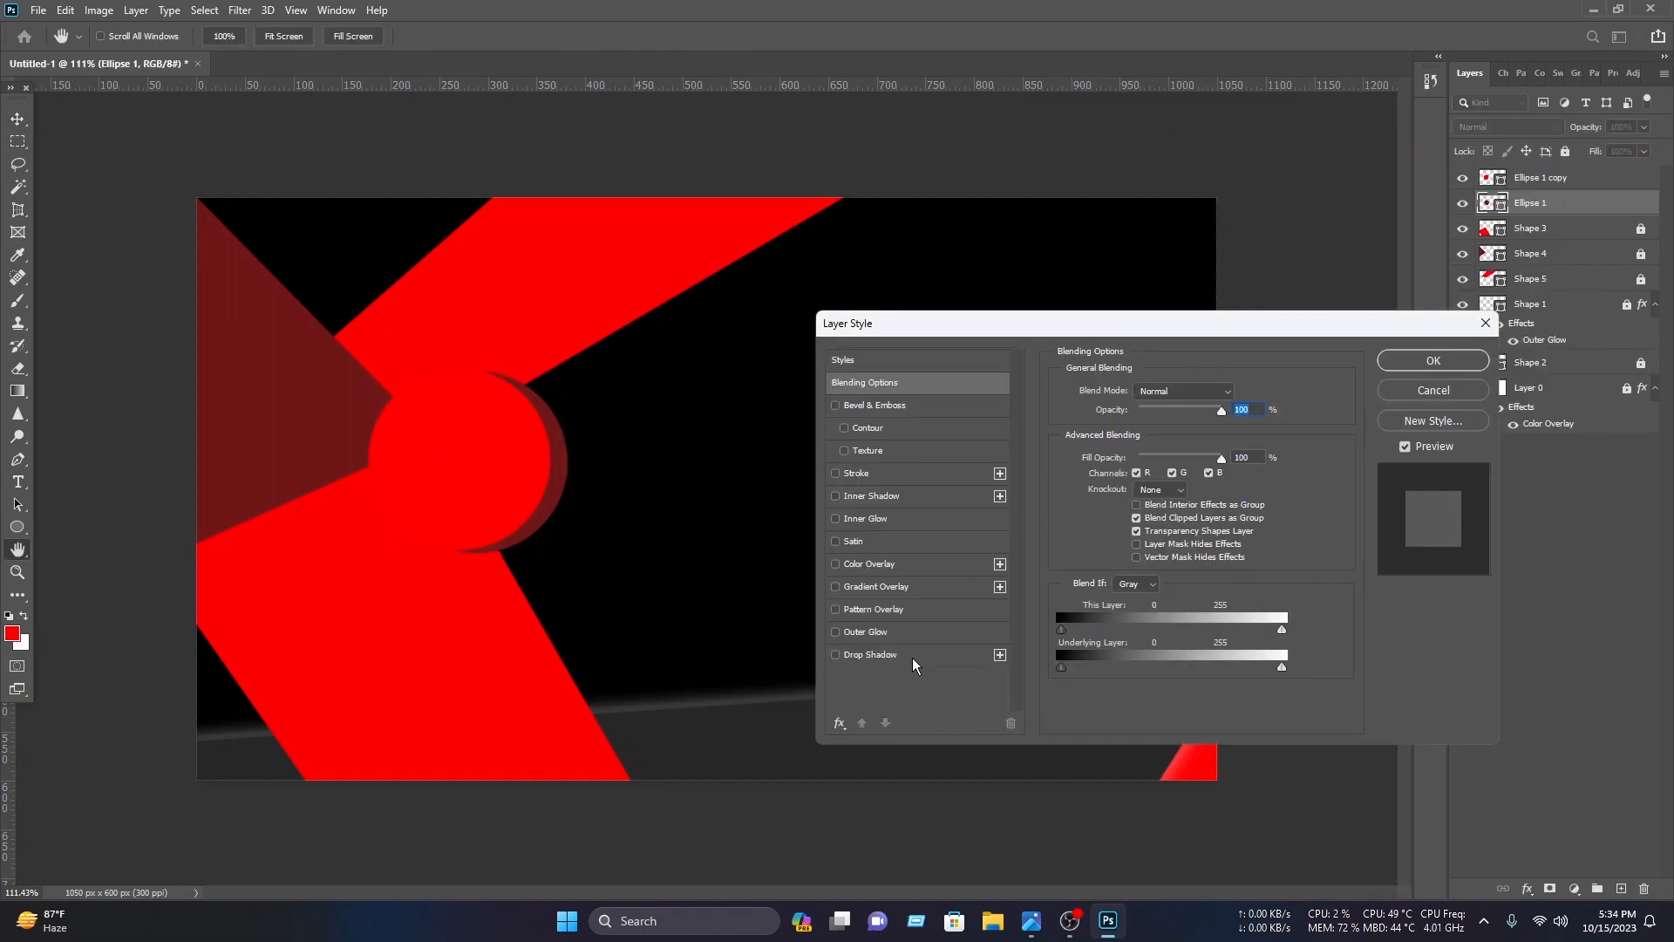
pyautogui.click(872, 654)
pyautogui.moveTo(1200, 469); pyautogui.dragTo(1139, 504)
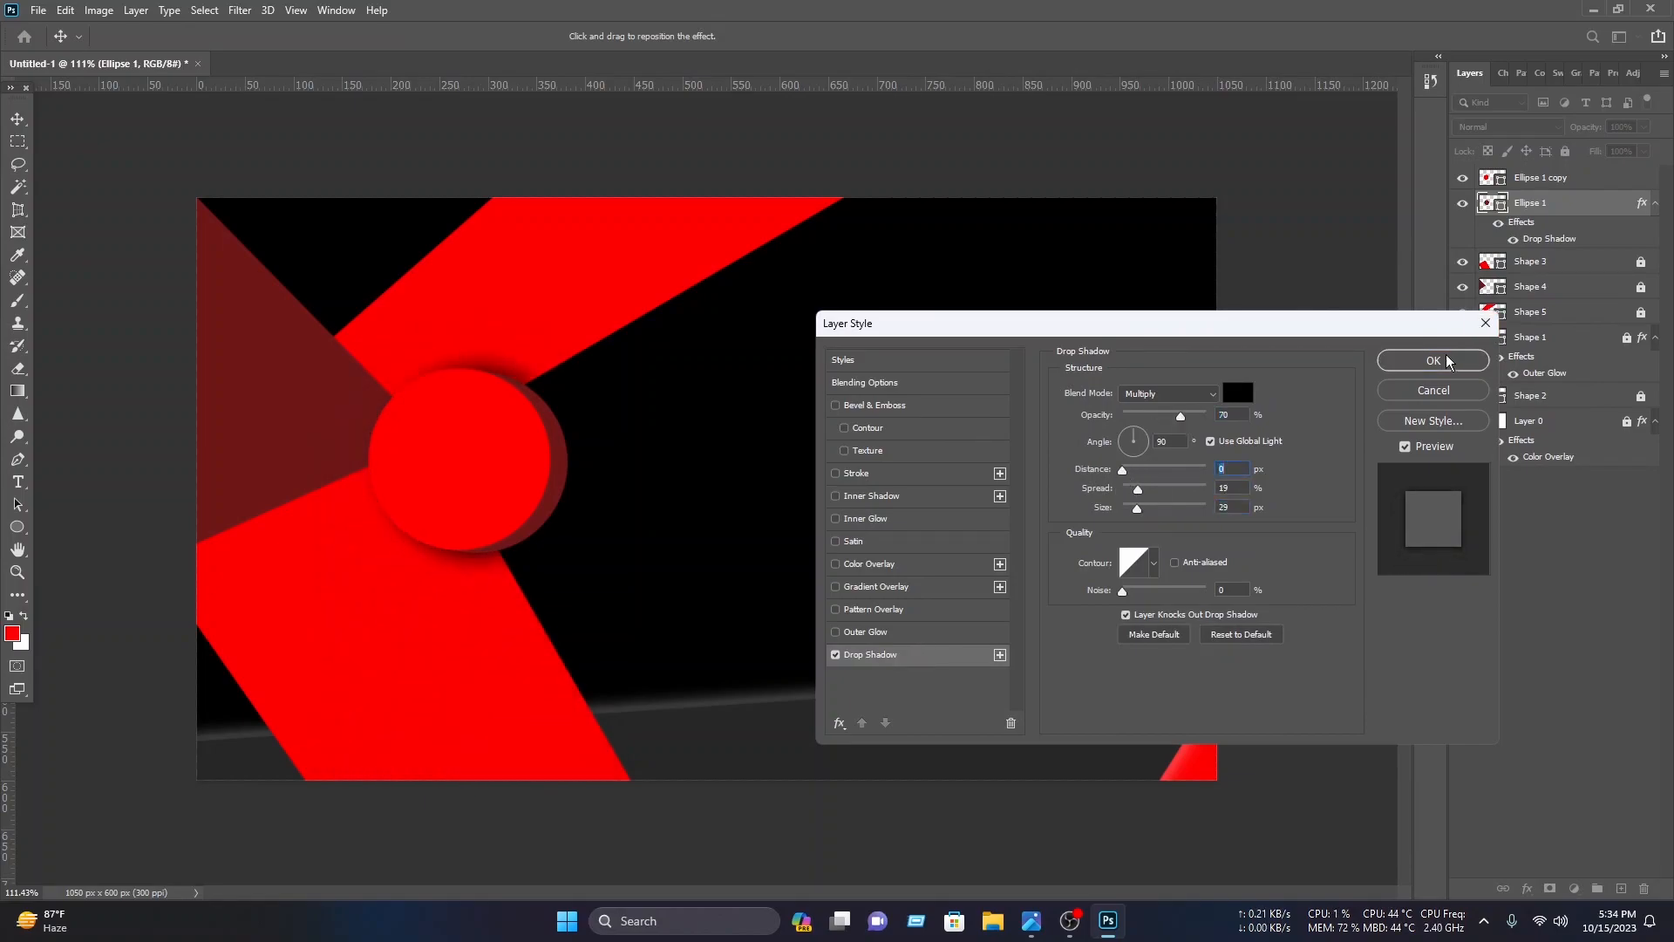
pyautogui.click(1446, 359)
# Step: Copy the dark red circle's layer style and paste it onto the red circle copy
pyautogui.click(567, 481)
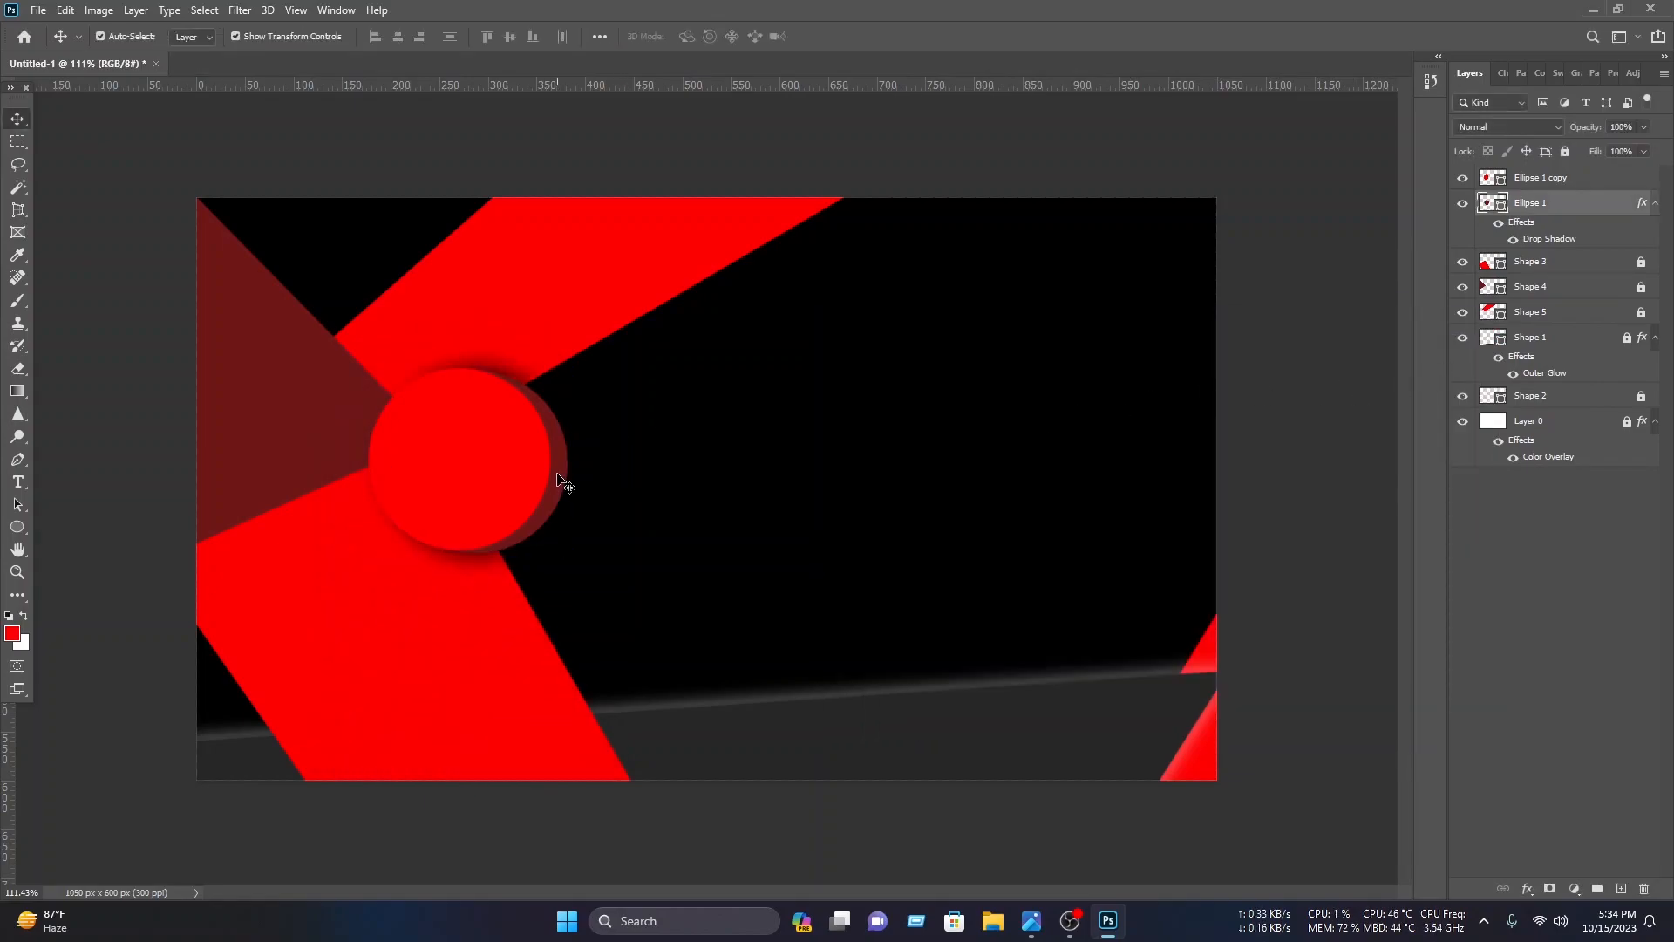
pyautogui.rightClick(1548, 209)
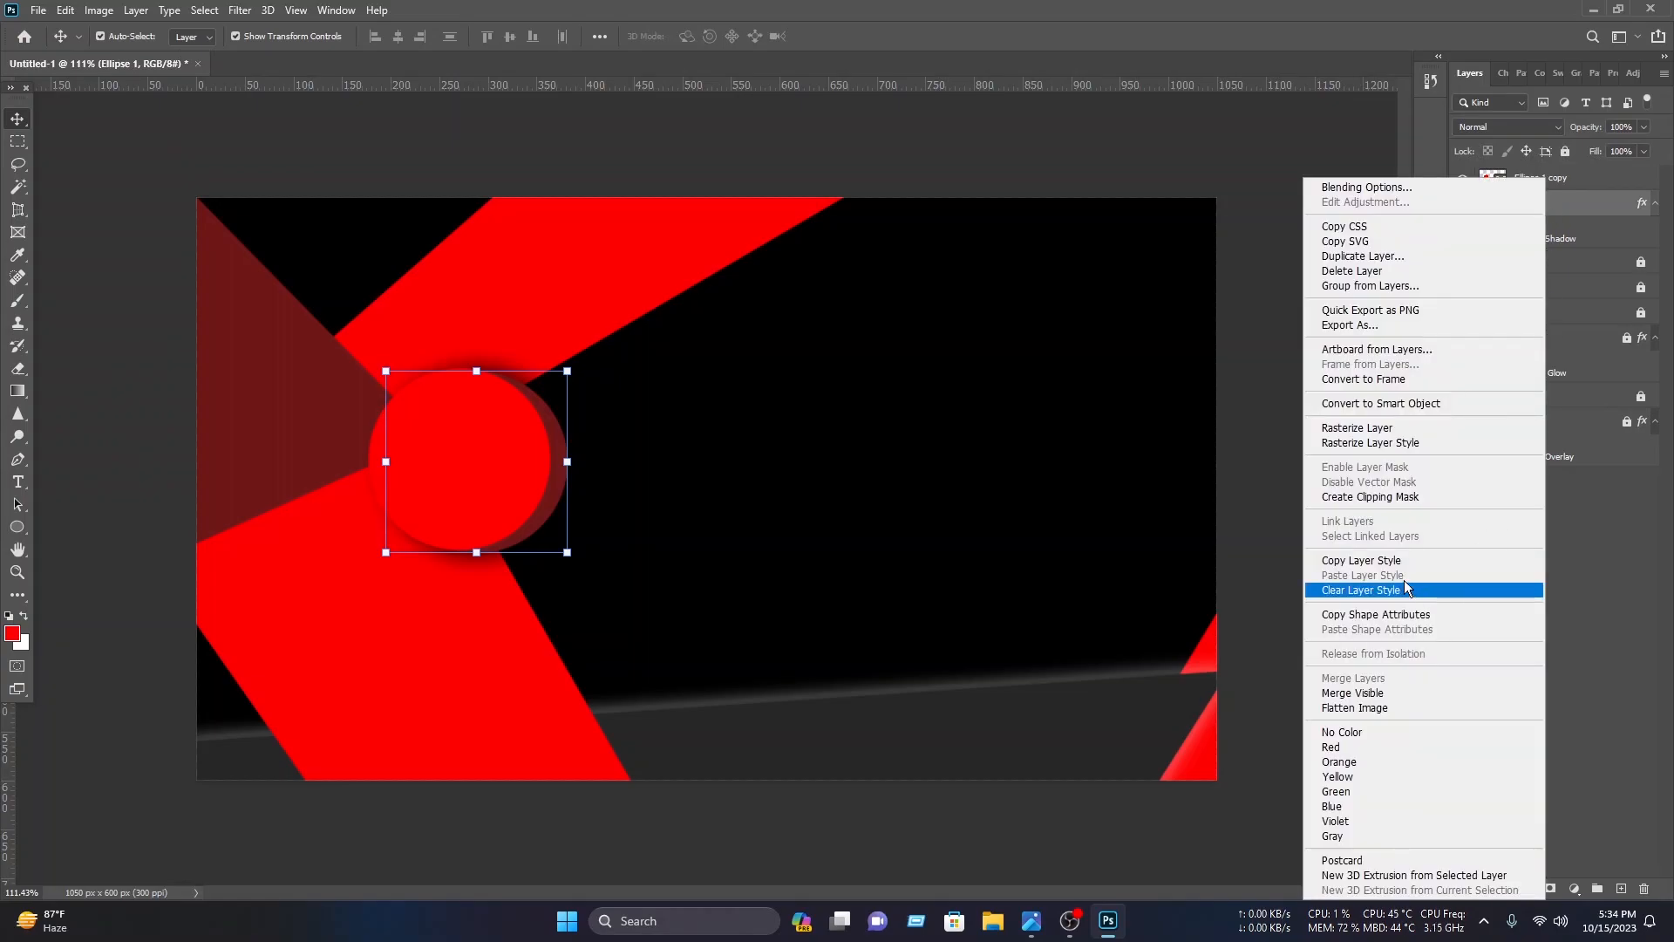
pyautogui.click(1401, 562)
pyautogui.click(1142, 534)
pyautogui.click(565, 471)
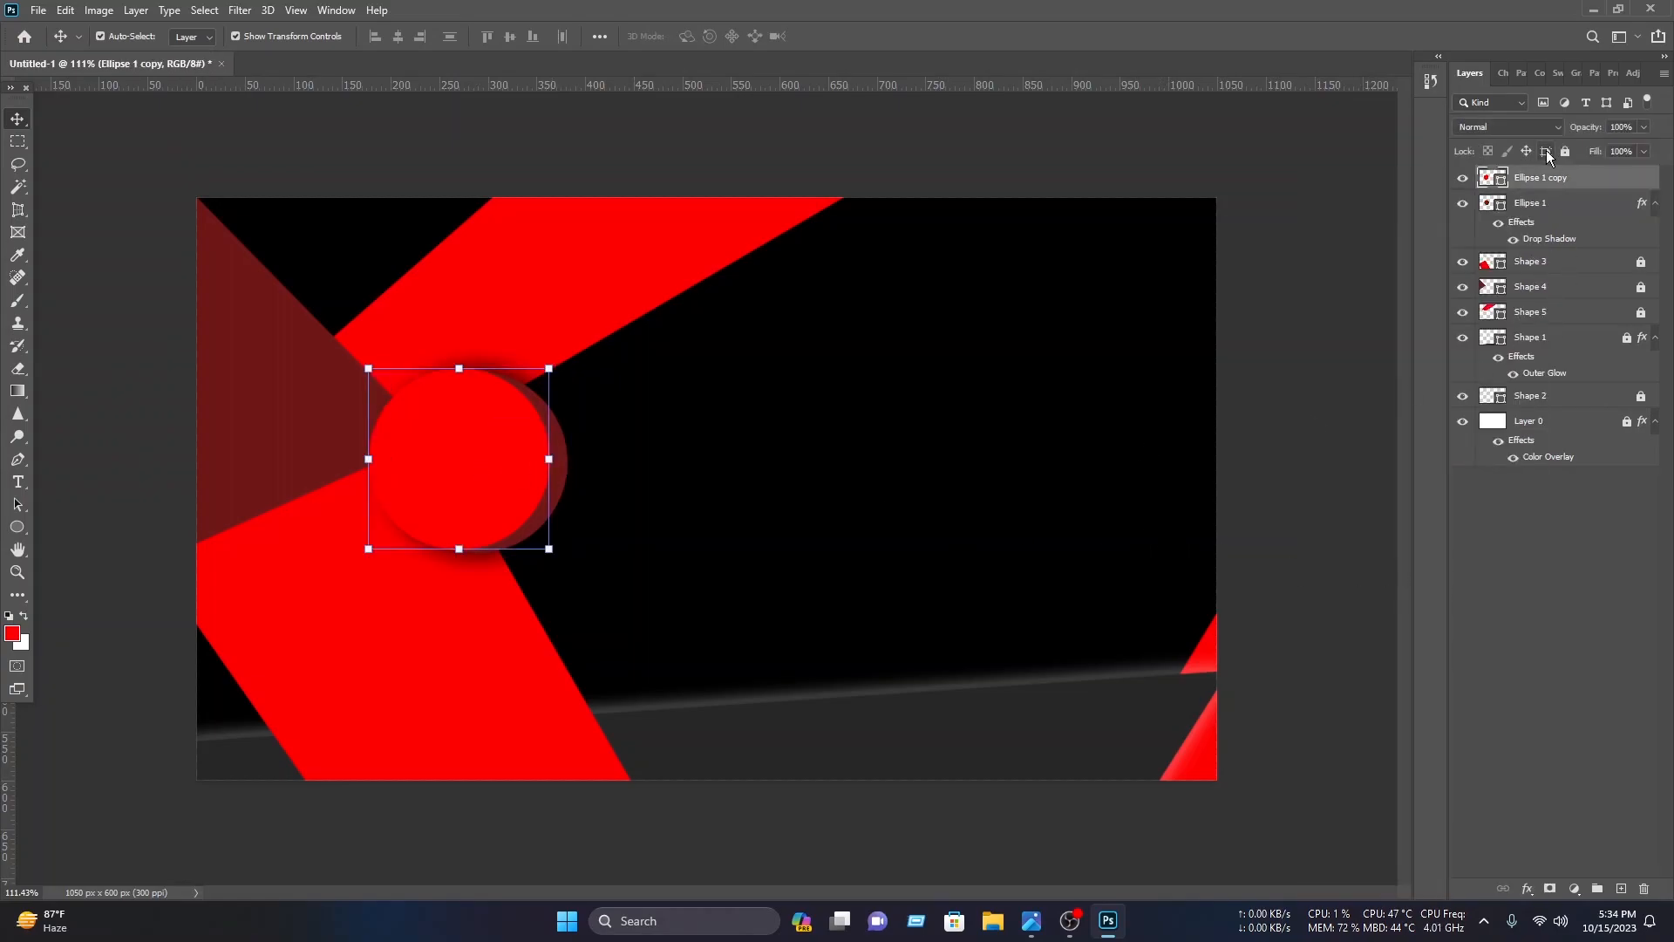
pyautogui.rightClick(1540, 194)
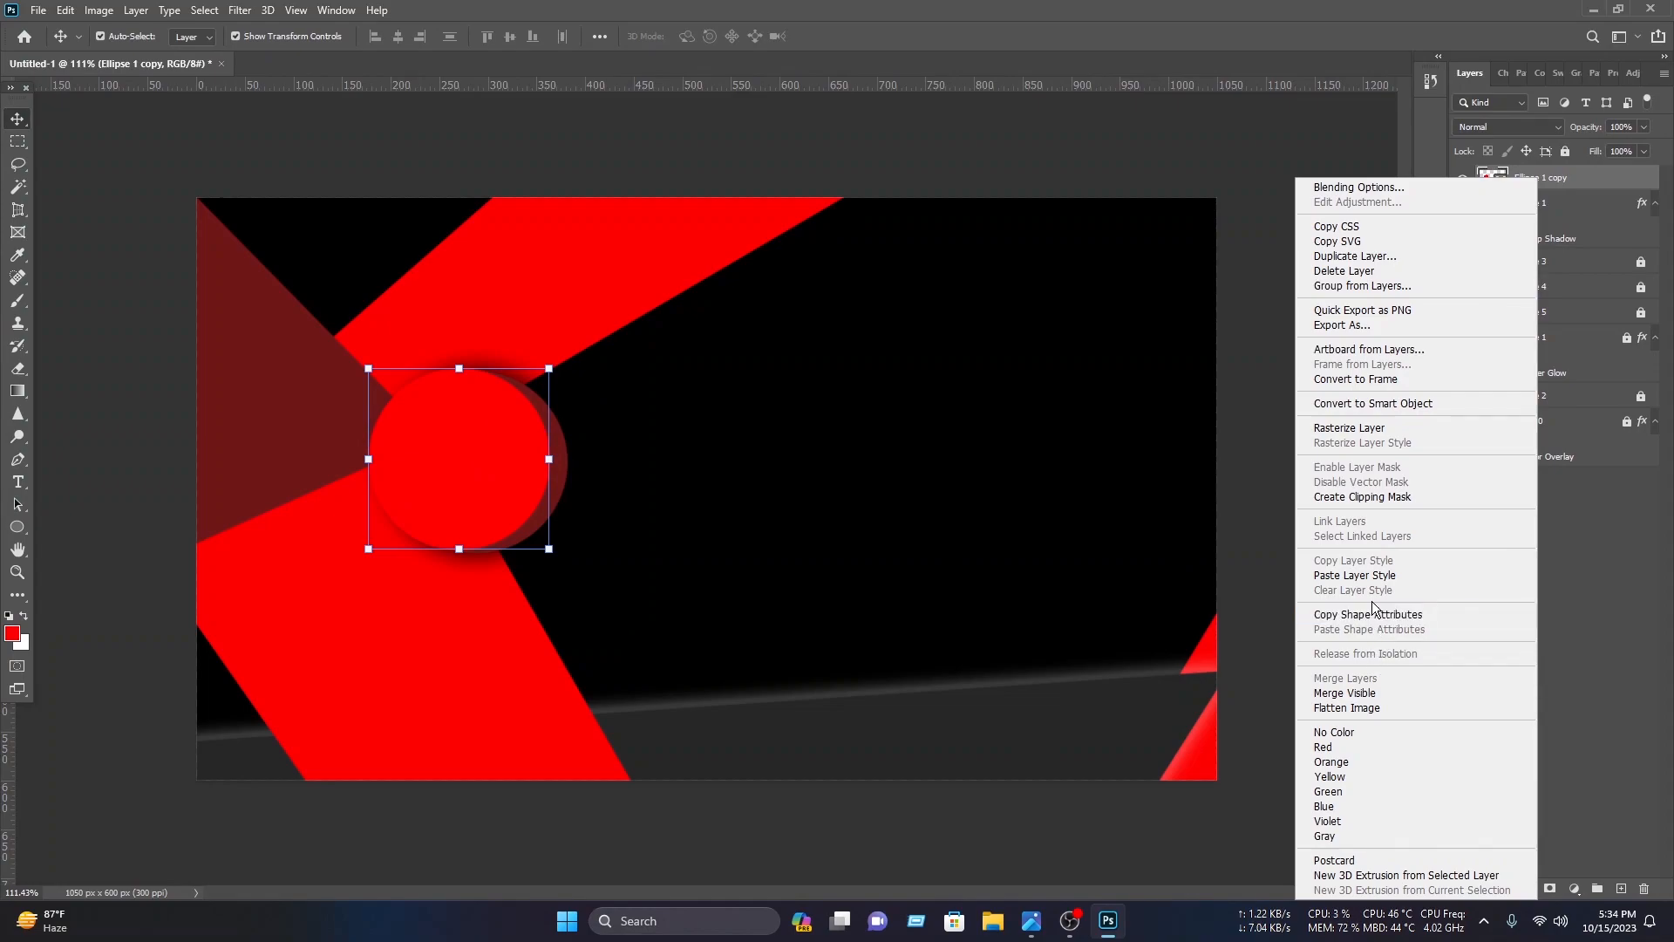
pyautogui.click(1387, 579)
# Step: Draw a band with the Pen tool from the circle's left edge up past the canvas top
pyautogui.click(414, 253)
pyautogui.click(18, 459)
pyautogui.click(334, 416)
pyautogui.click(646, 152)
pyautogui.click(844, 198)
pyautogui.hotkey('ctrl', '-')
pyautogui.click(395, 471)
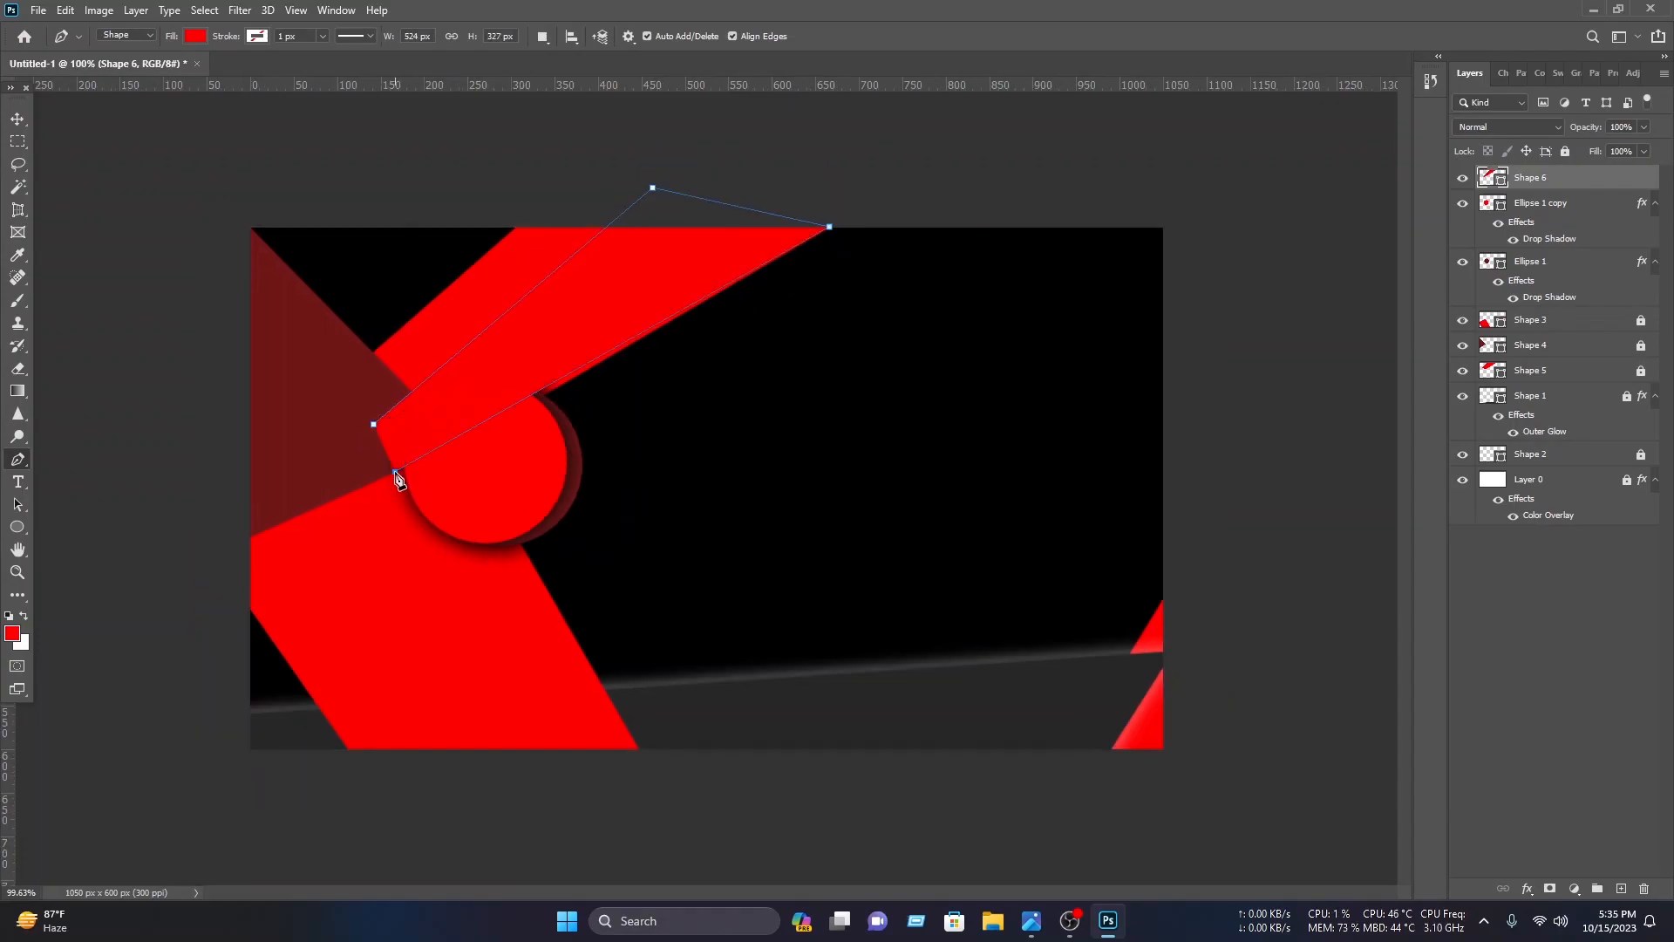
pyautogui.click(375, 426)
pyautogui.click(17, 118)
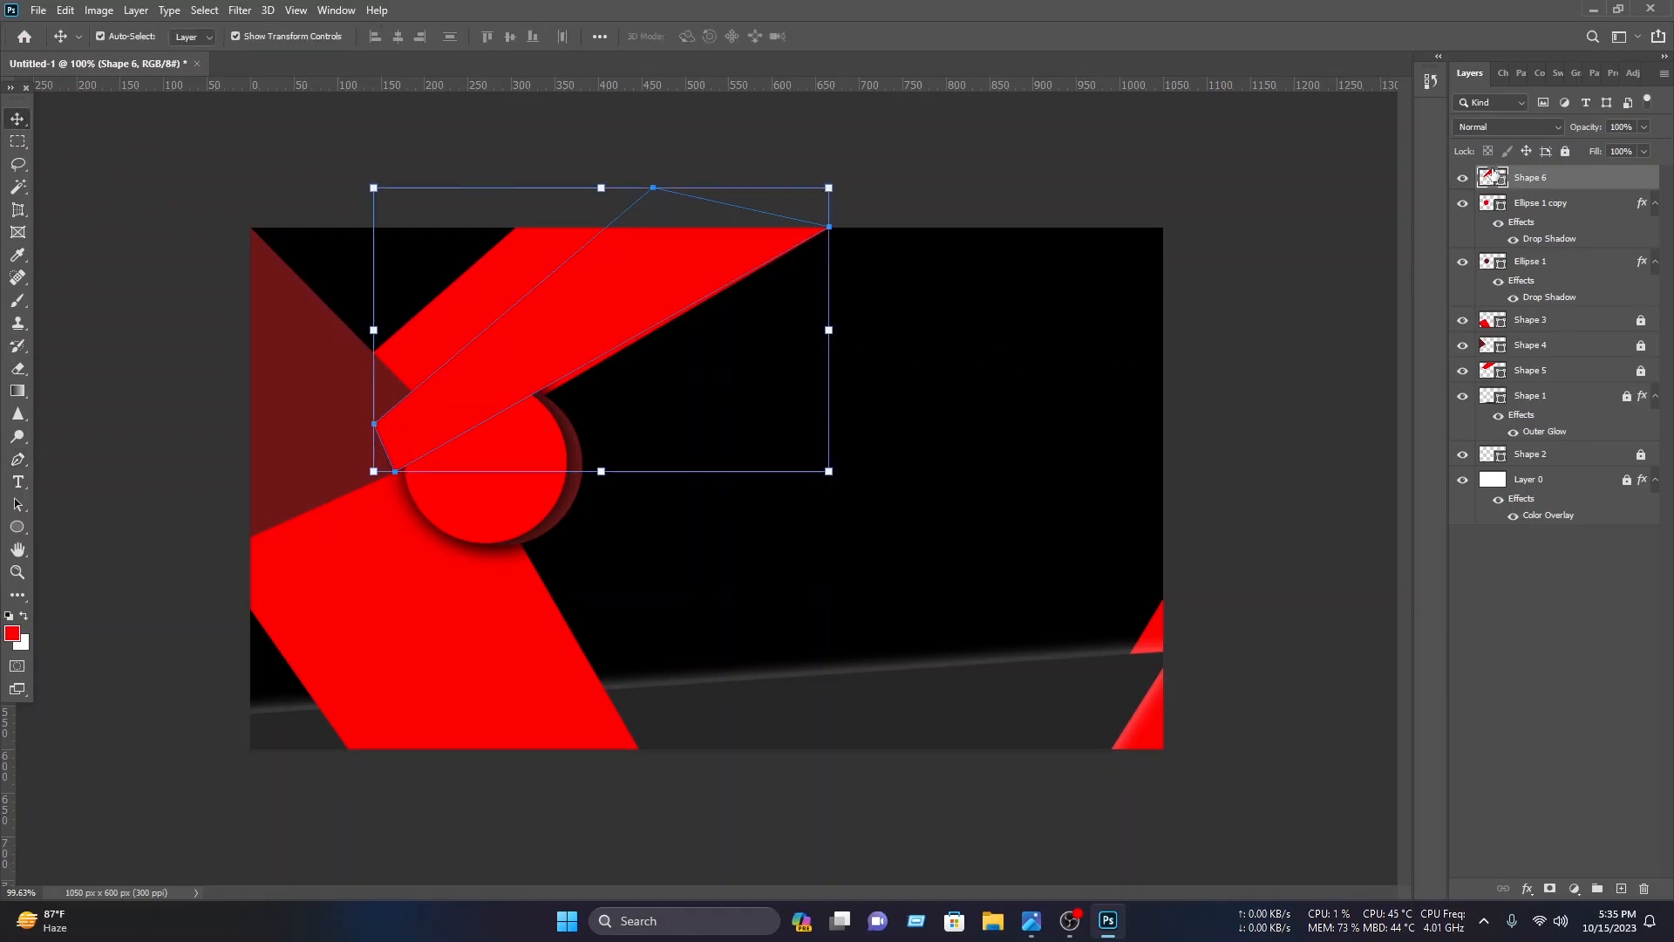
# Step: Set Shape 6's fill colour to dark red 810000 and move it below Shape 4 in the layer stack
pyautogui.doubleClick(1490, 181)
pyautogui.moveTo(1214, 531); pyautogui.dragTo(1315, 573)
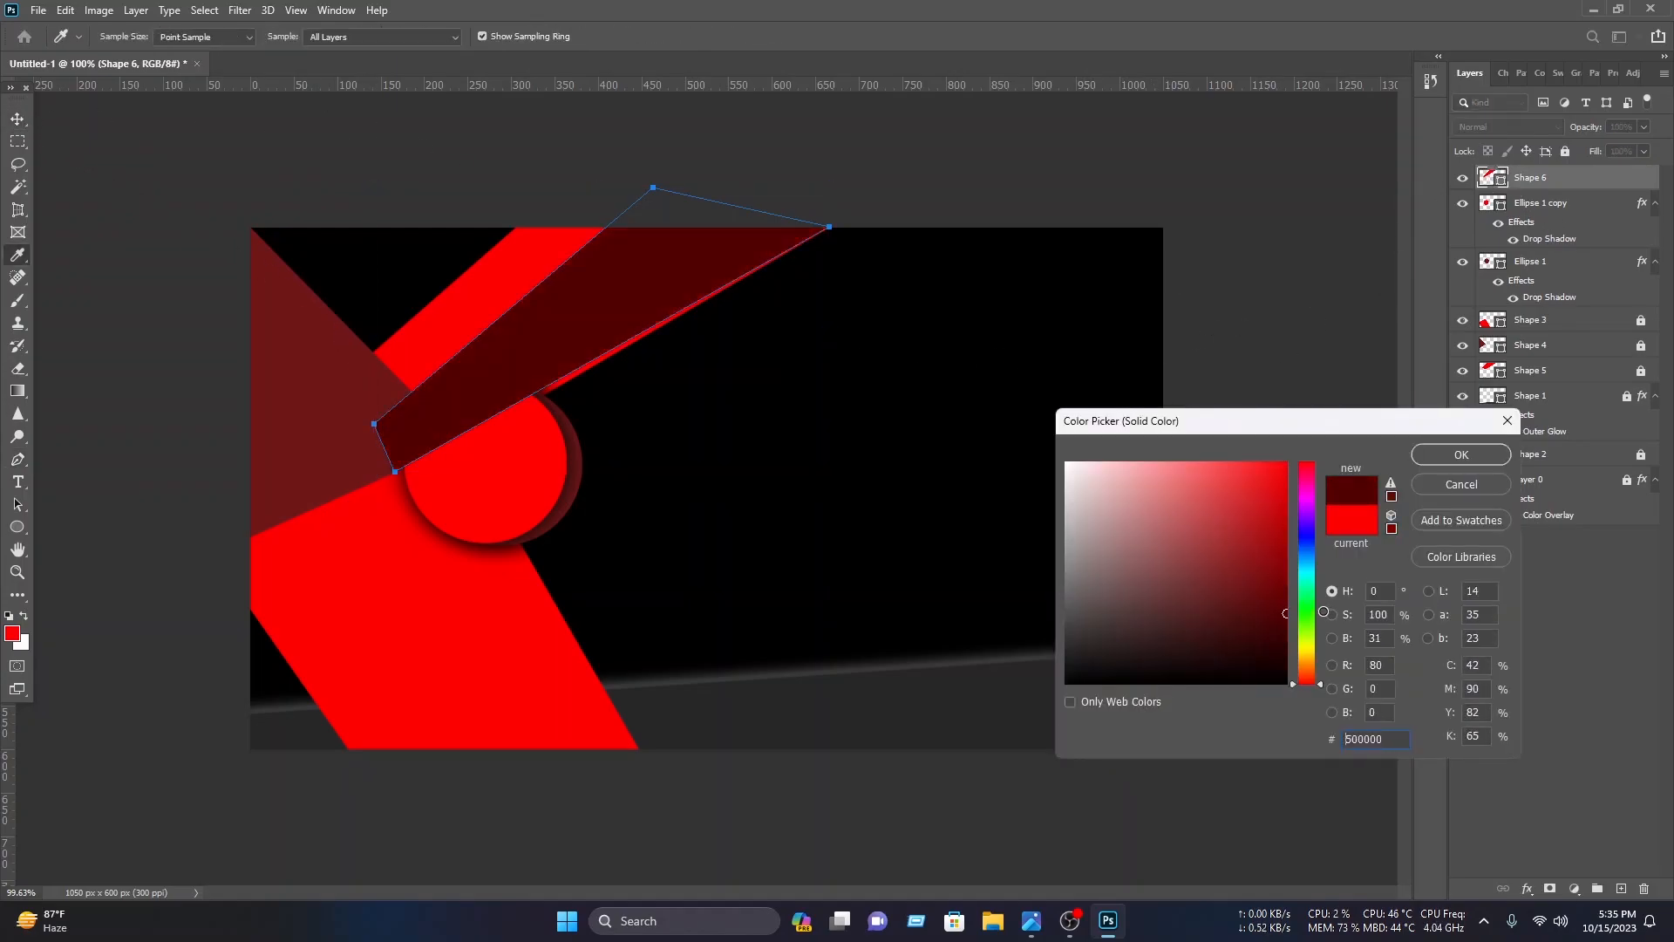
pyautogui.click(1462, 454)
pyautogui.moveTo(1544, 184); pyautogui.dragTo(1559, 336)
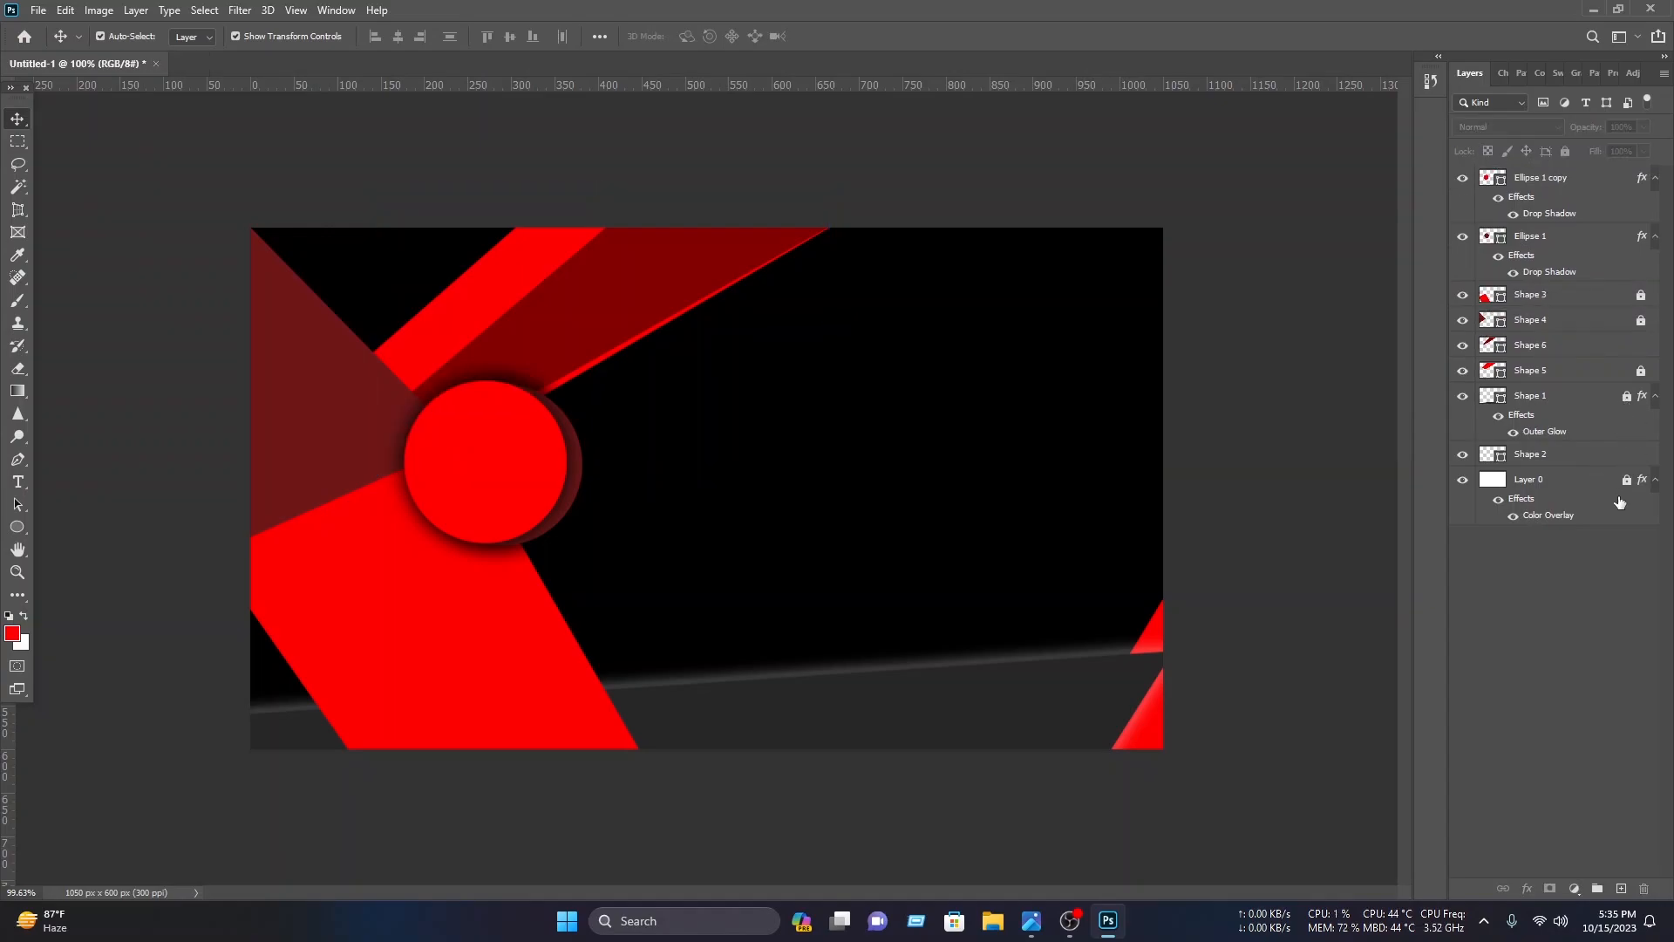
# Step: Check Shape 3's fill colour
pyautogui.click(442, 710)
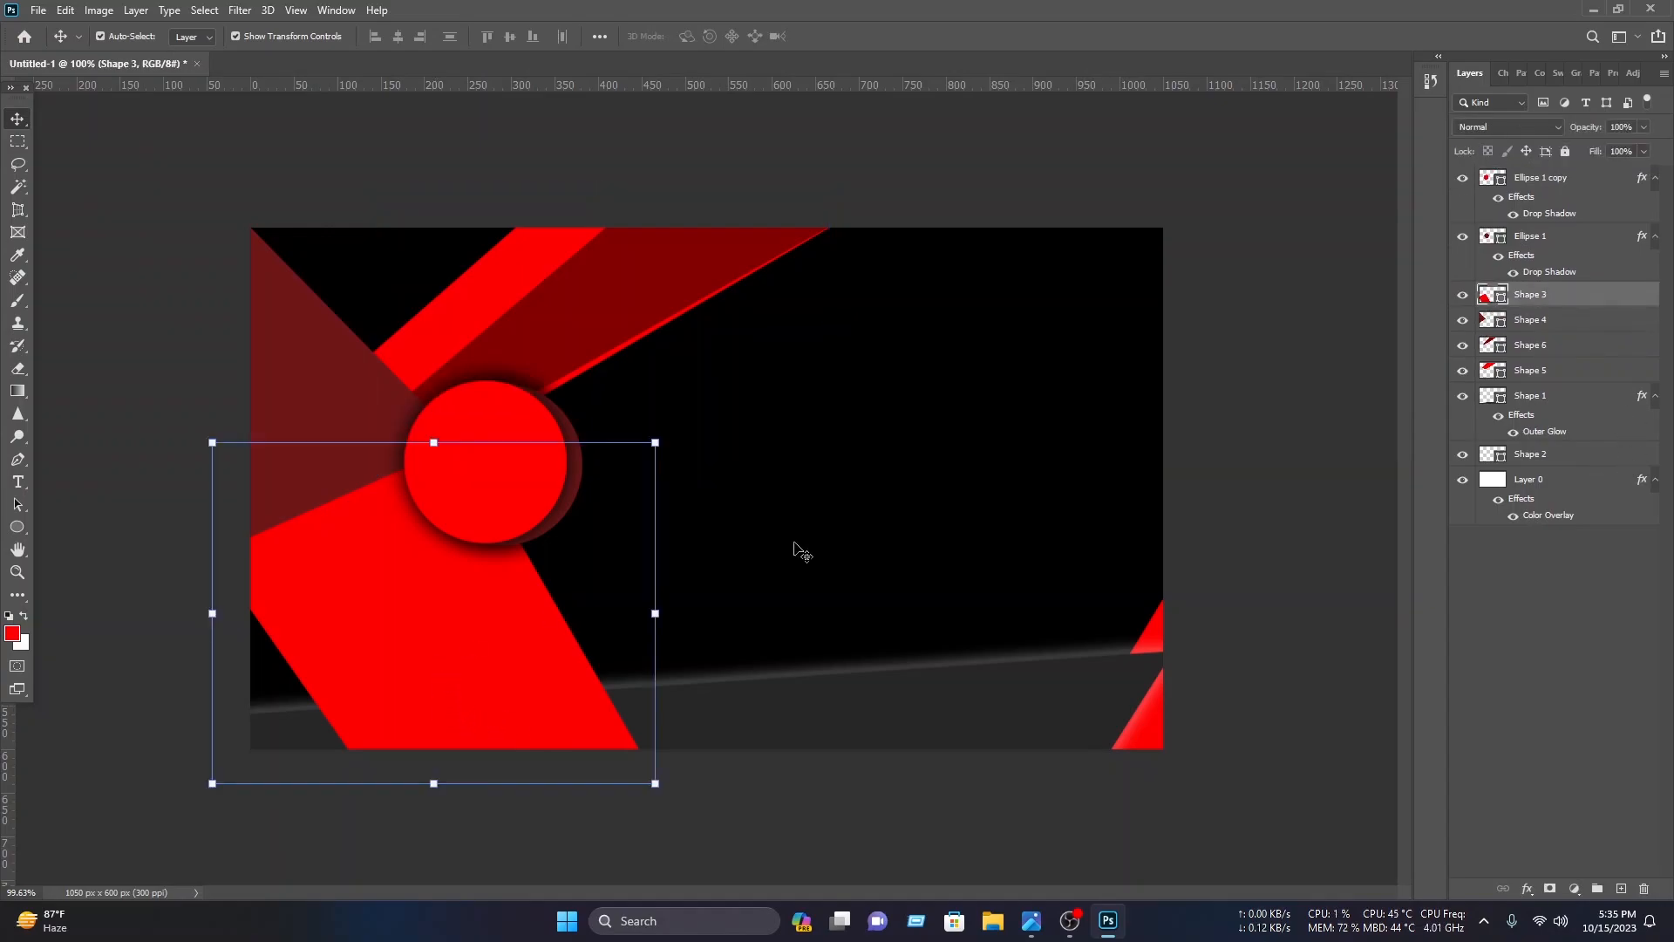
pyautogui.doubleClick(1482, 297)
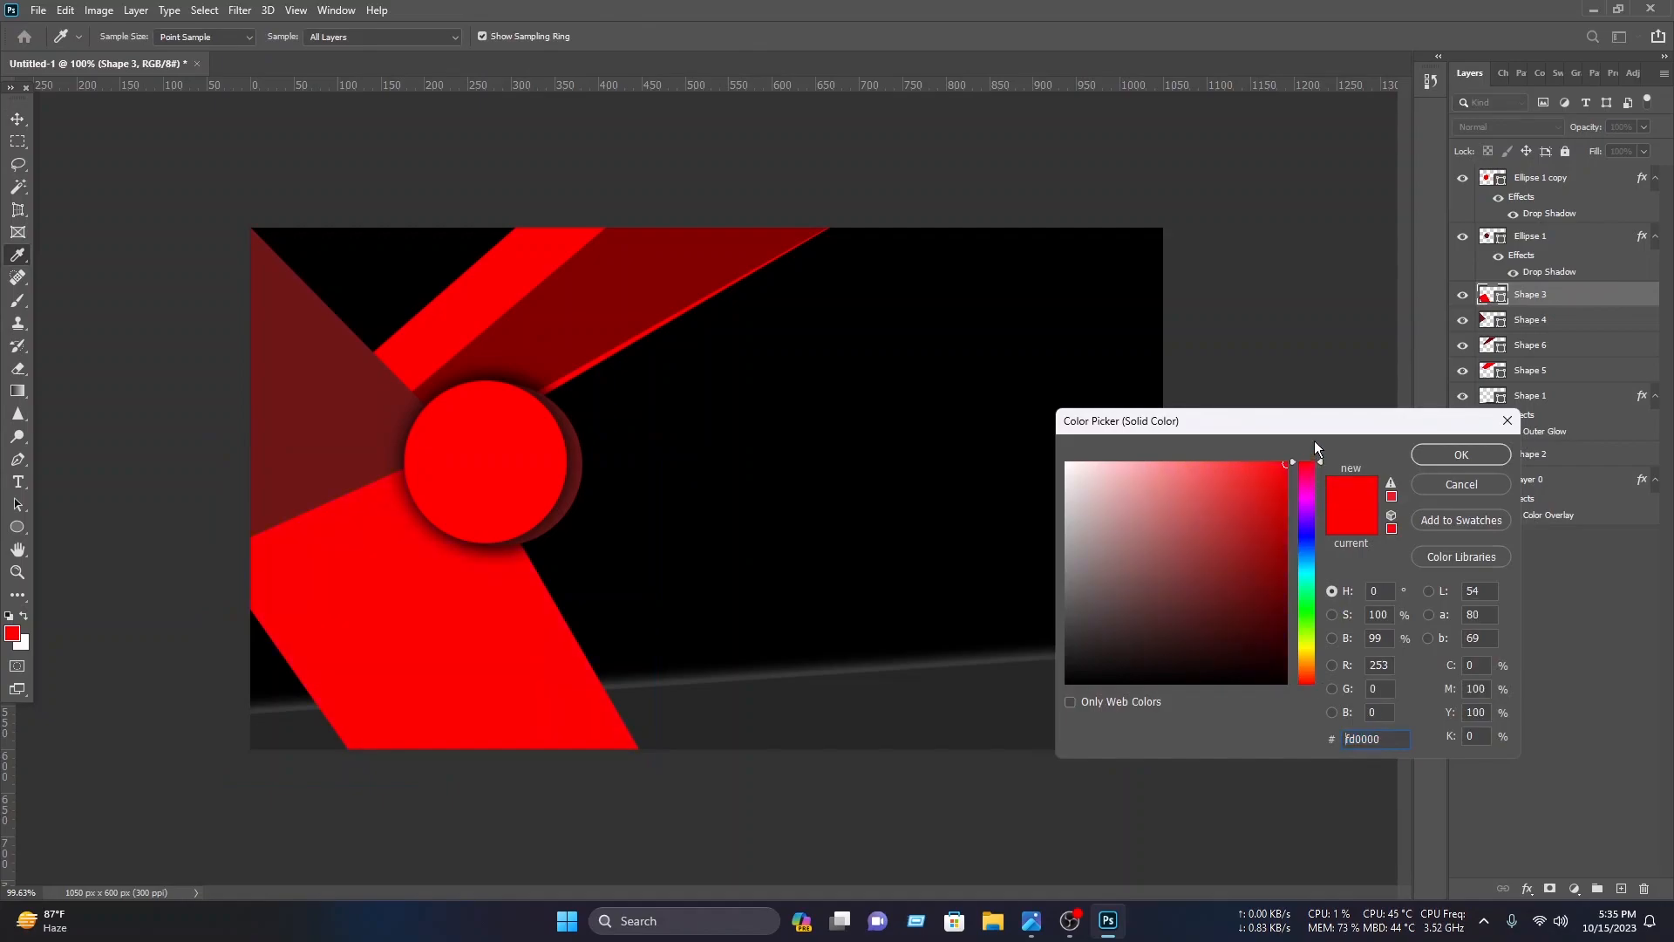
pyautogui.click(1465, 453)
pyautogui.click(1316, 361)
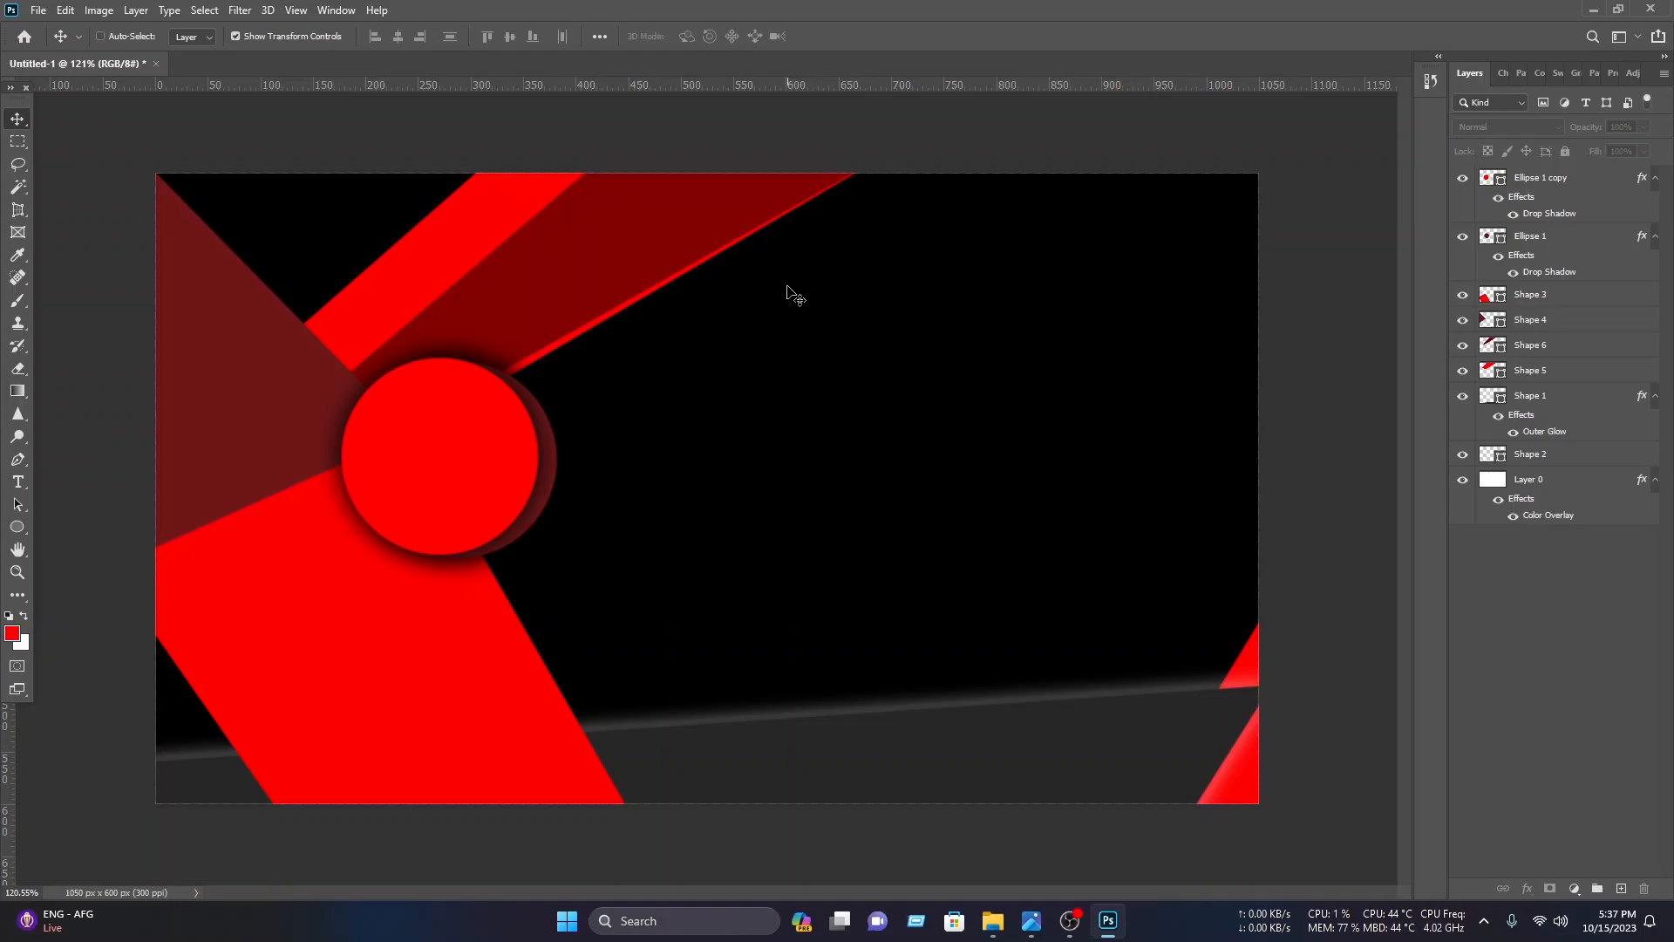
# Step: Paste the business card name, logo icon and contact details, and lock the circle and remaining shape layers
pyautogui.hotkey('ctrl', 'v')
pyautogui.moveTo(127, 144); pyautogui.dragTo(462, 874)
pyautogui.click(1565, 153)
pyautogui.click(1294, 821)
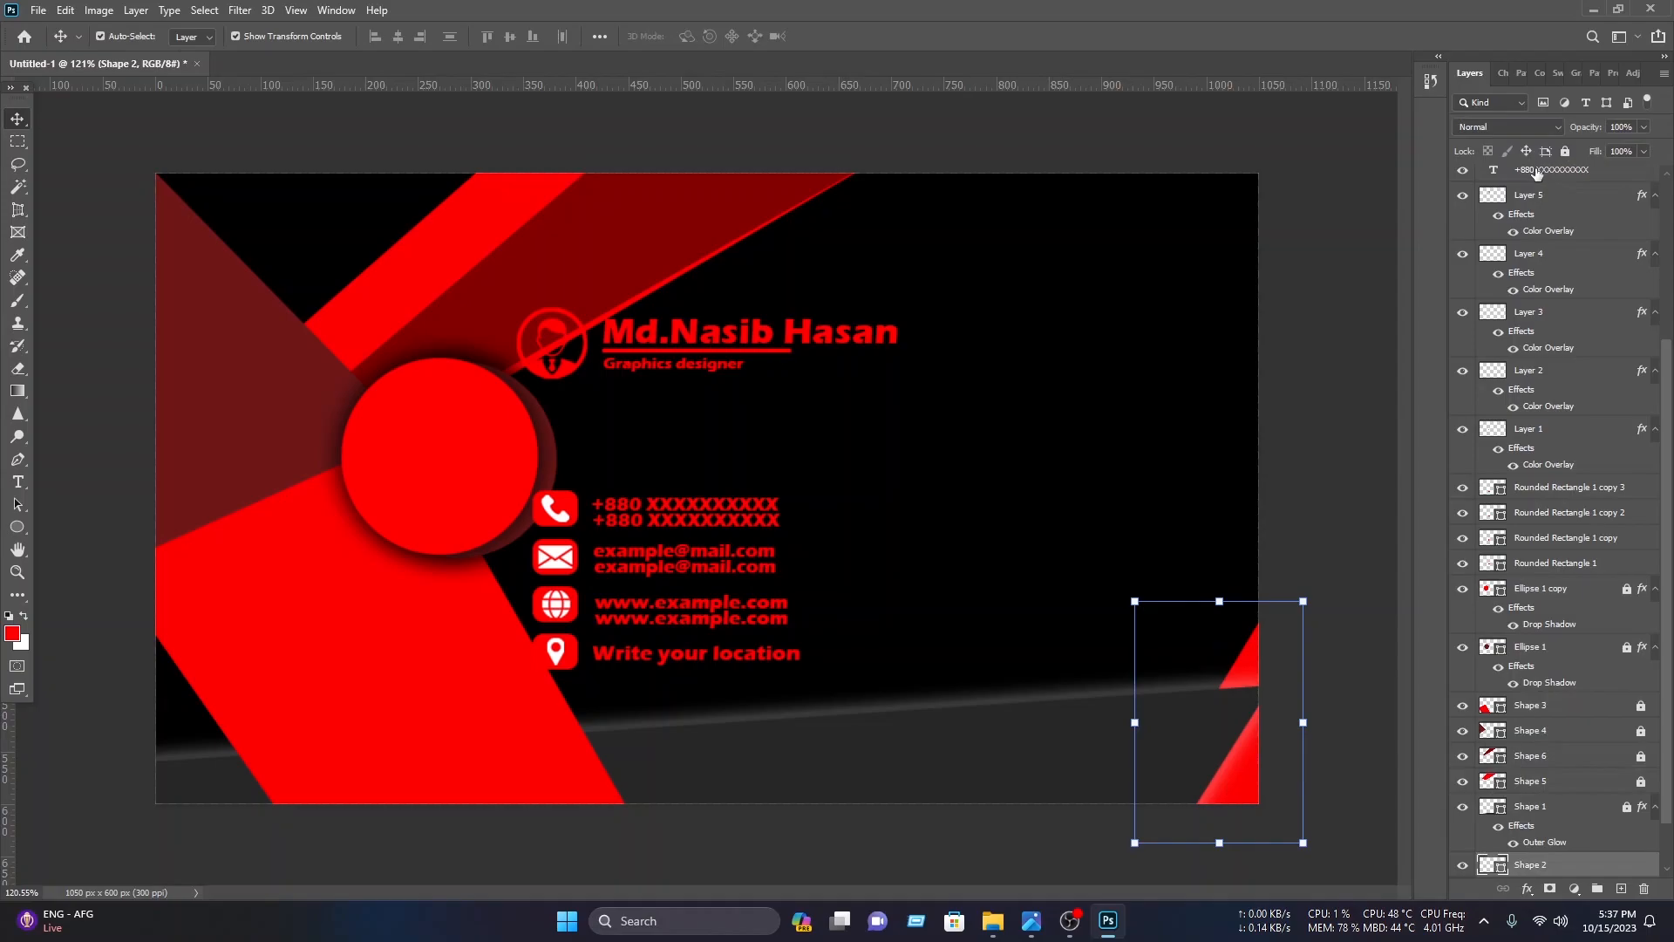
pyautogui.click(1565, 152)
# Step: Rearrange the pasted name block and contact details to the right of the circle
pyautogui.moveTo(851, 684); pyautogui.dragTo(536, 497)
pyautogui.moveTo(719, 505); pyautogui.dragTo(790, 458)
pyautogui.moveTo(837, 394); pyautogui.dragTo(558, 332)
pyautogui.moveTo(737, 339); pyautogui.dragTo(976, 321)
pyautogui.moveTo(1137, 326)
pyautogui.mouseDown()
pyautogui.moveTo(1201, 329)
pyautogui.moveTo(1118, 298)
pyautogui.mouseUp()
pyautogui.click(864, 37)
pyautogui.moveTo(926, 647); pyautogui.dragTo(602, 443)
pyautogui.moveTo(824, 473); pyautogui.dragTo(880, 462)
pyautogui.click(865, 36)
pyautogui.moveTo(1035, 376); pyautogui.dragTo(796, 283)
pyautogui.moveTo(930, 306); pyautogui.dragTo(918, 300)
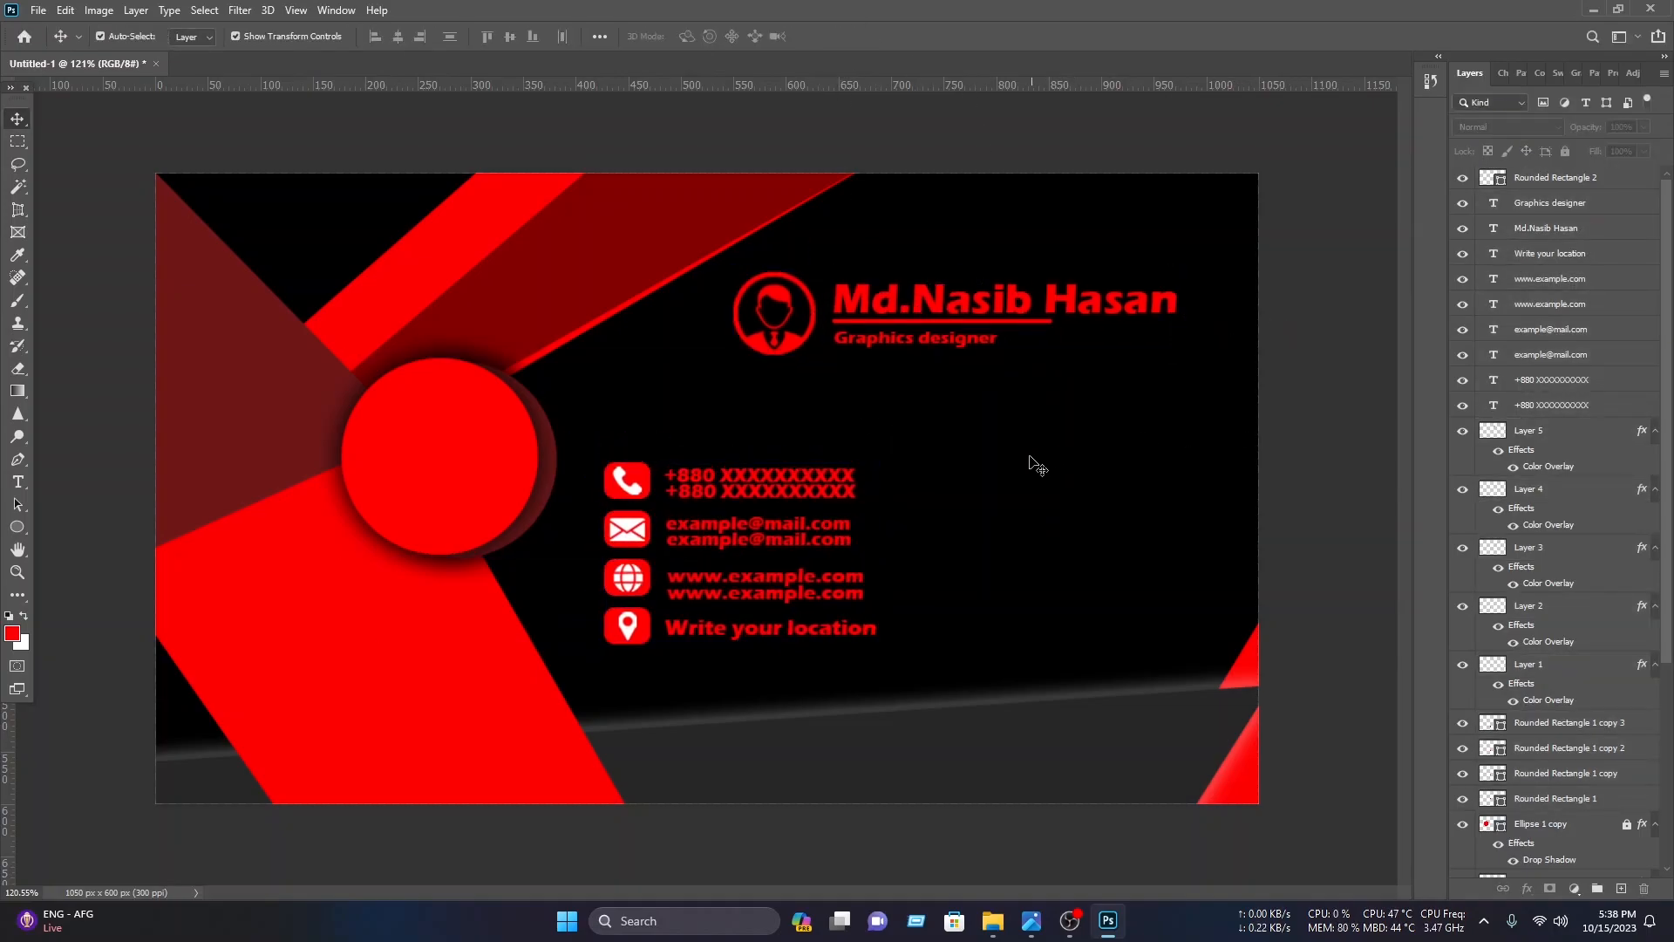
# Step: Draw a thin vertical red rounded rectangle about 6 × 210 px as a divider beside the contact details
pyautogui.click(17, 529)
pyautogui.rightClick(16, 535)
pyautogui.click(70, 526)
pyautogui.moveTo(905, 446); pyautogui.dragTo(906, 664)
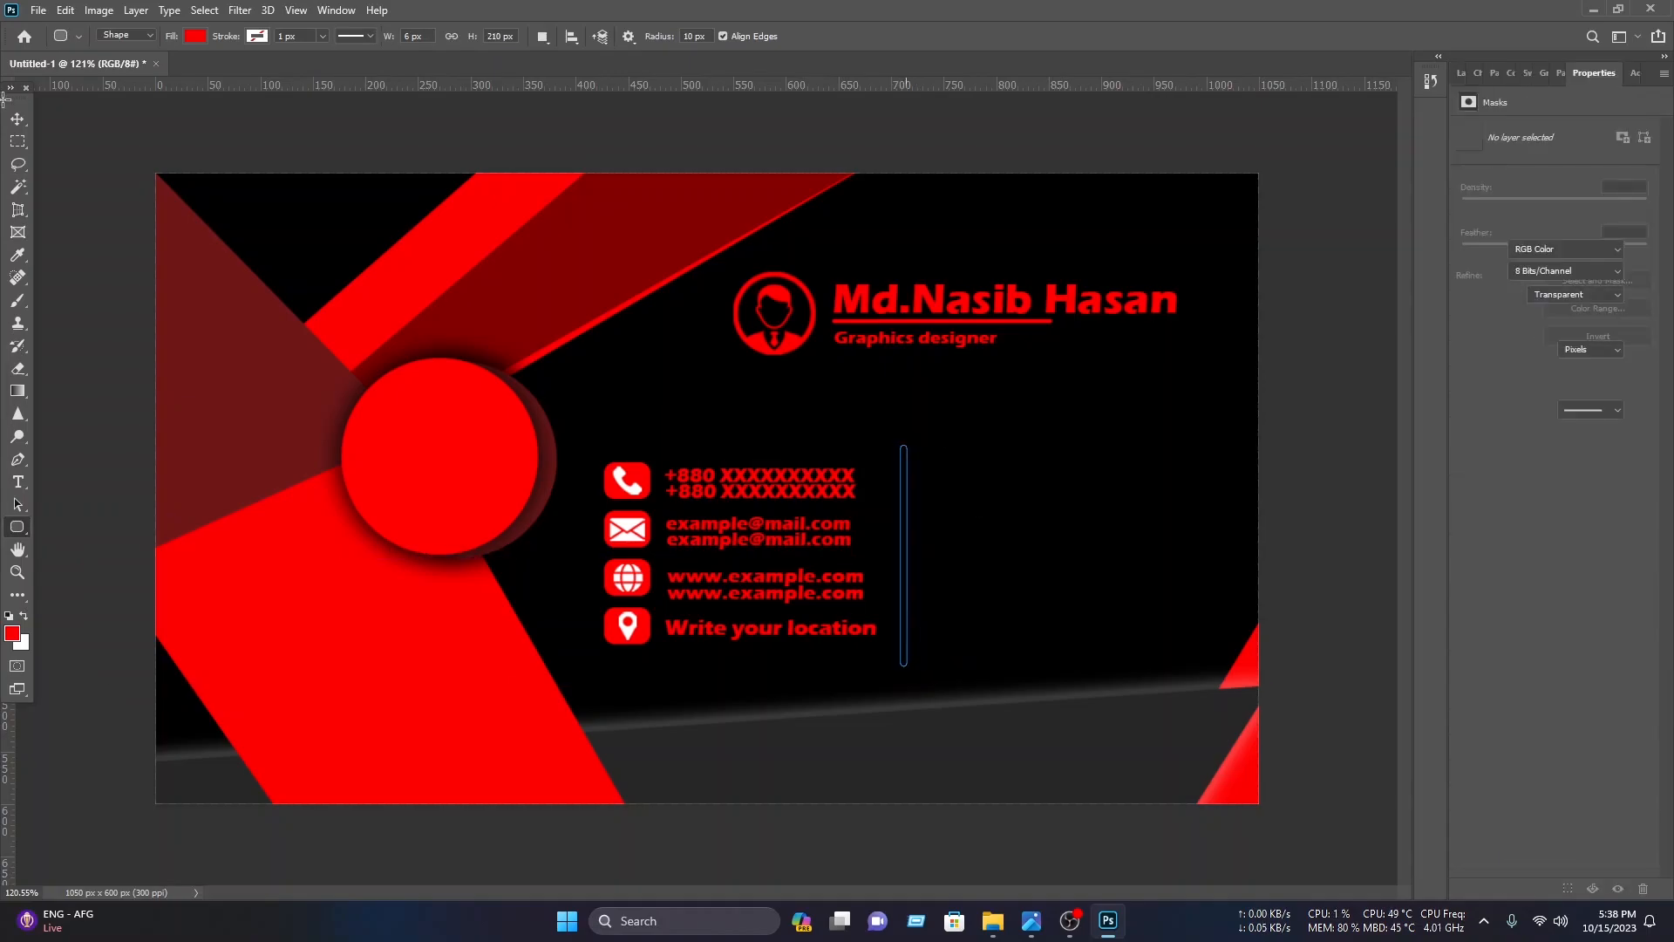
pyautogui.press('v')
pyautogui.press('Left')
pyautogui.press('Left')
pyautogui.press('Left')
pyautogui.press('Left')
pyautogui.press('Left')
pyautogui.press('Left')
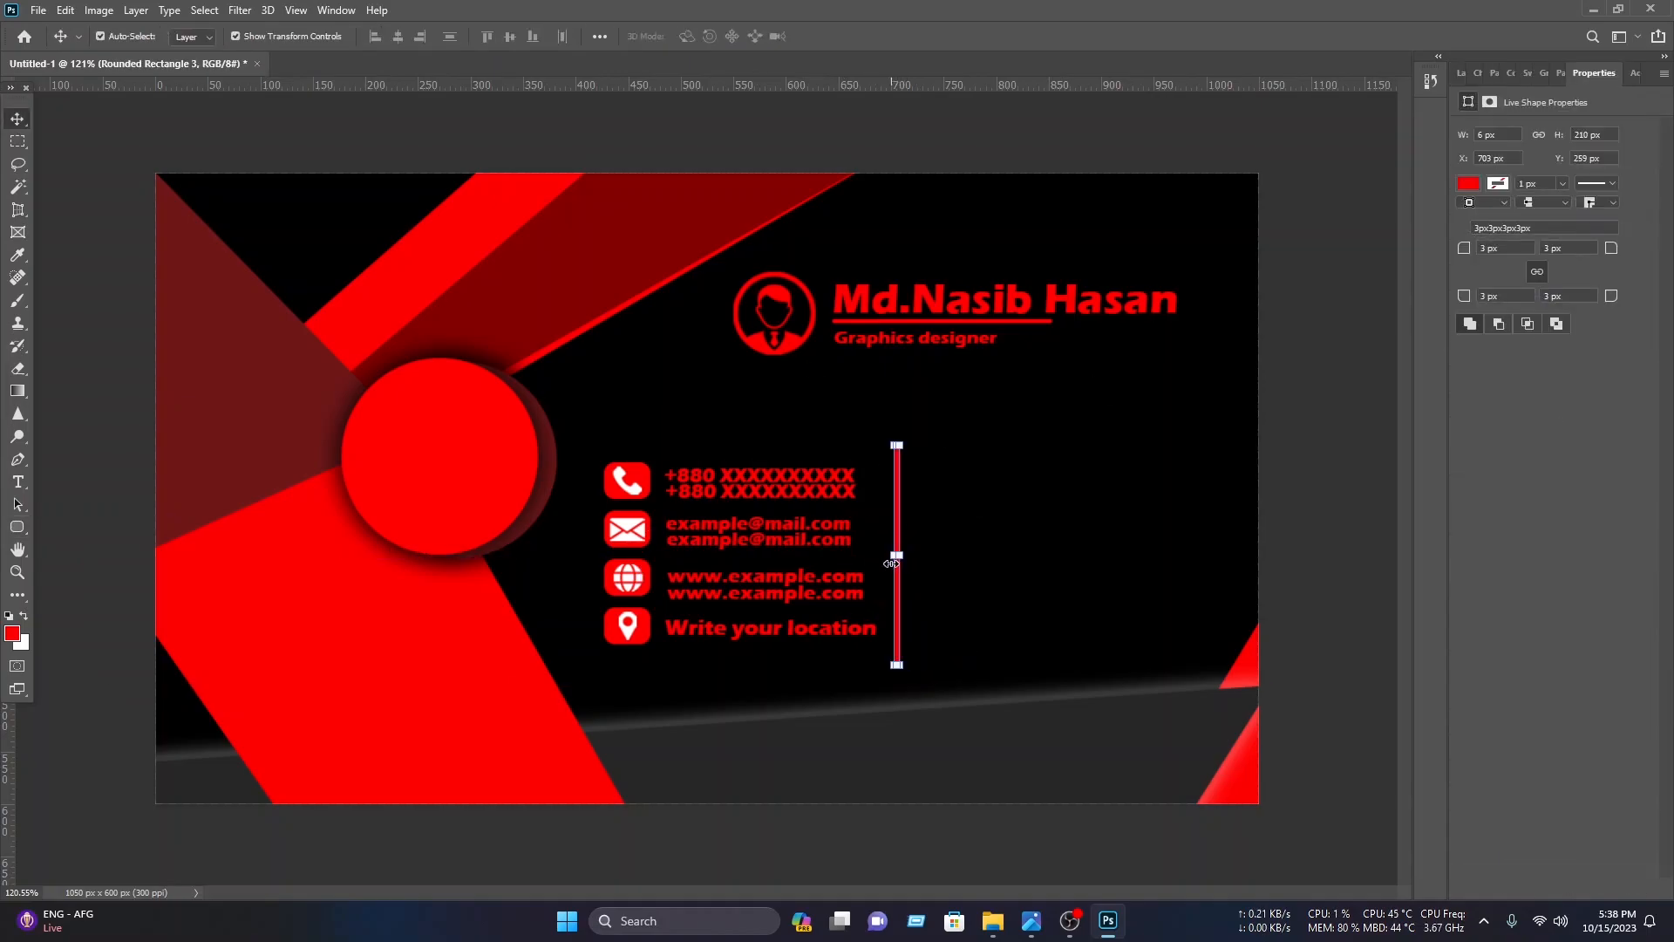
pyautogui.click(1267, 381)
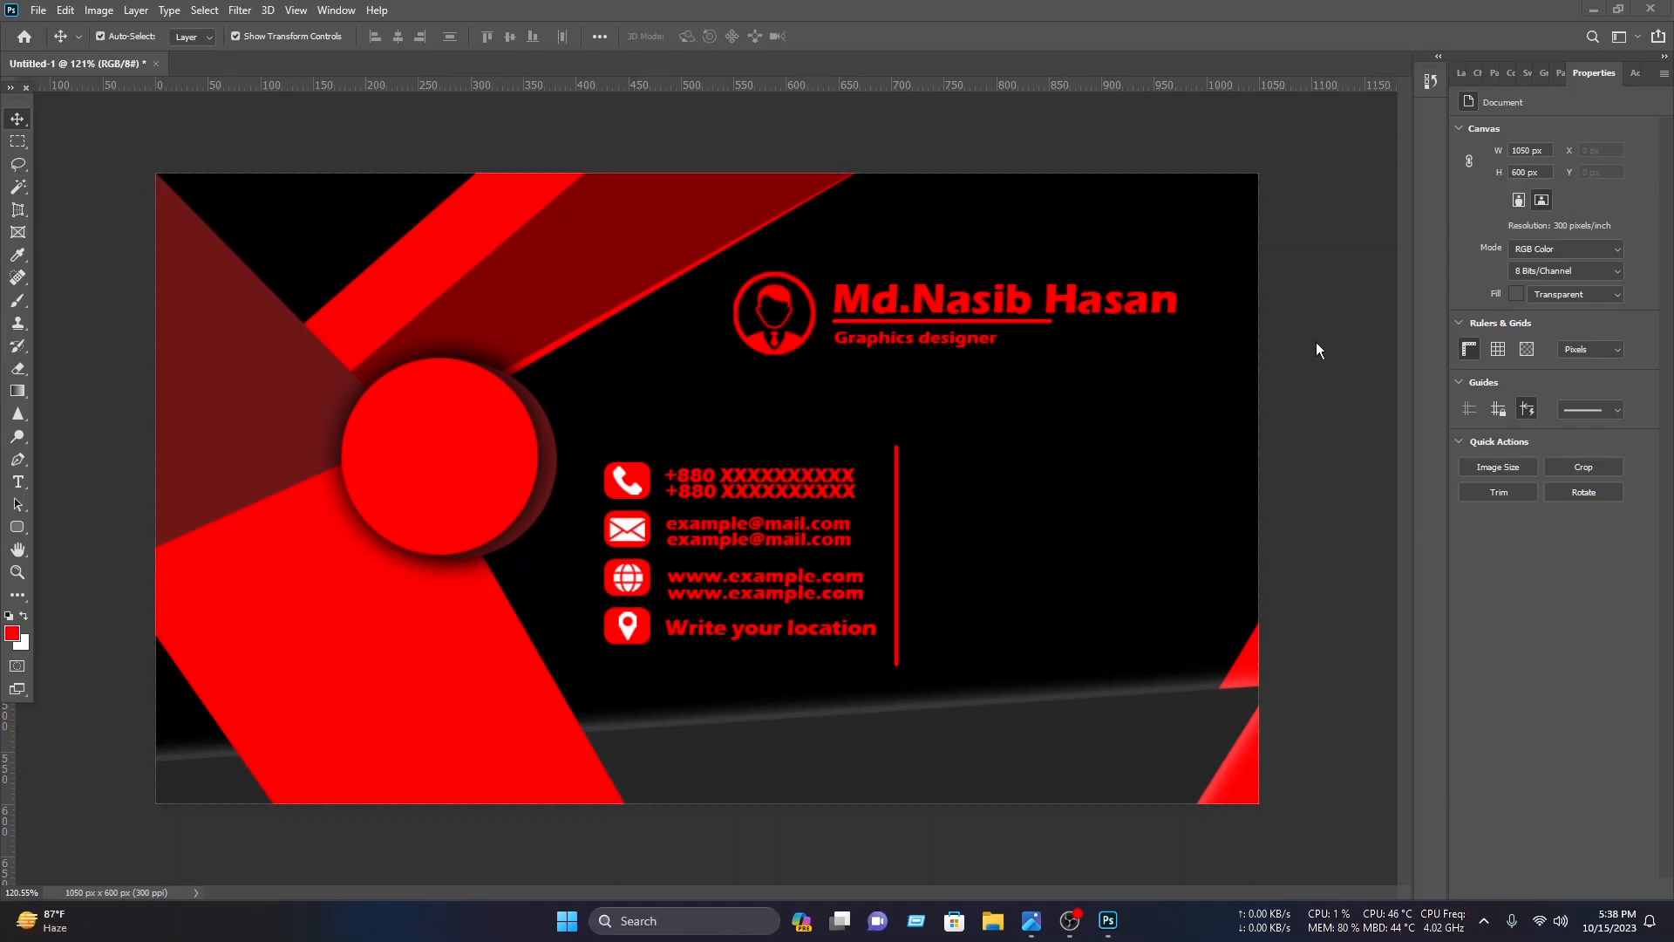
# Step: Open the image Screenshot 2023-02-18 141230.png and place its logo right of the divider
pyautogui.click(47, 12)
pyautogui.click(54, 43)
pyautogui.click(83, 228)
pyautogui.scroll(-5, 284, 223)
pyautogui.doubleClick(284, 223)
pyautogui.scroll(-10, 363, 217)
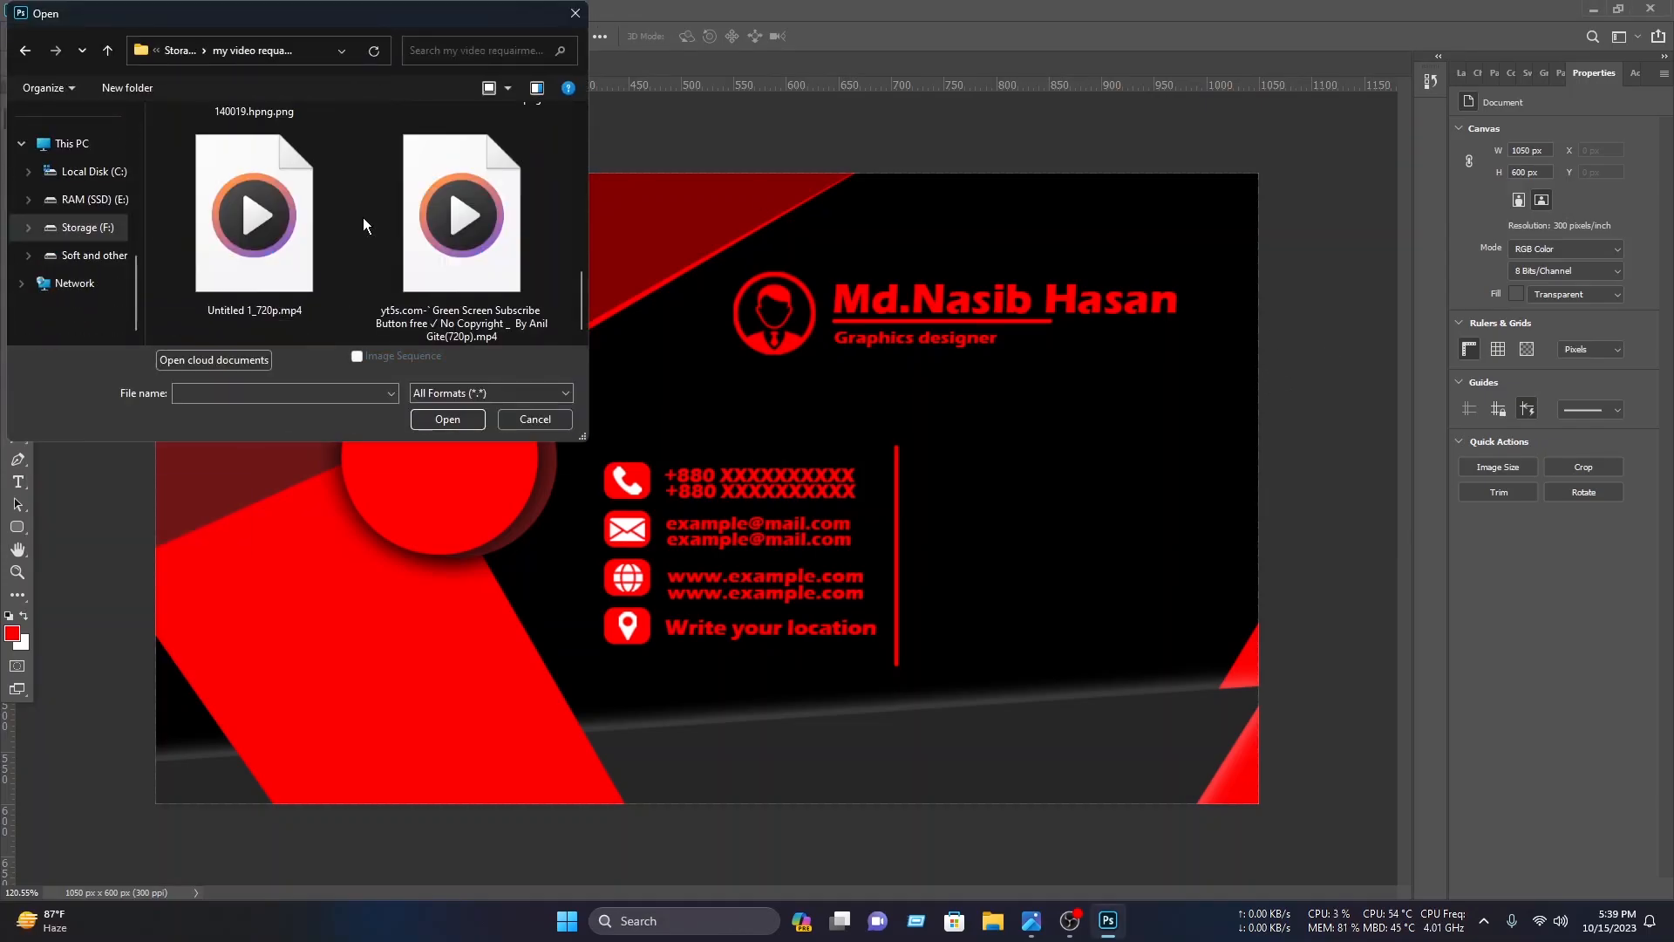
pyautogui.doubleClick(409, 214)
pyautogui.moveTo(764, 435); pyautogui.dragTo(1149, 583)
pyautogui.moveTo(827, 579); pyautogui.dragTo(1099, 580)
pyautogui.moveTo(1220, 593); pyautogui.dragTo(989, 535)
pyautogui.moveTo(865, 523); pyautogui.dragTo(1112, 526)
pyautogui.moveTo(1196, 553); pyautogui.dragTo(1029, 574)
pyautogui.click(1462, 72)
pyautogui.press('Return')
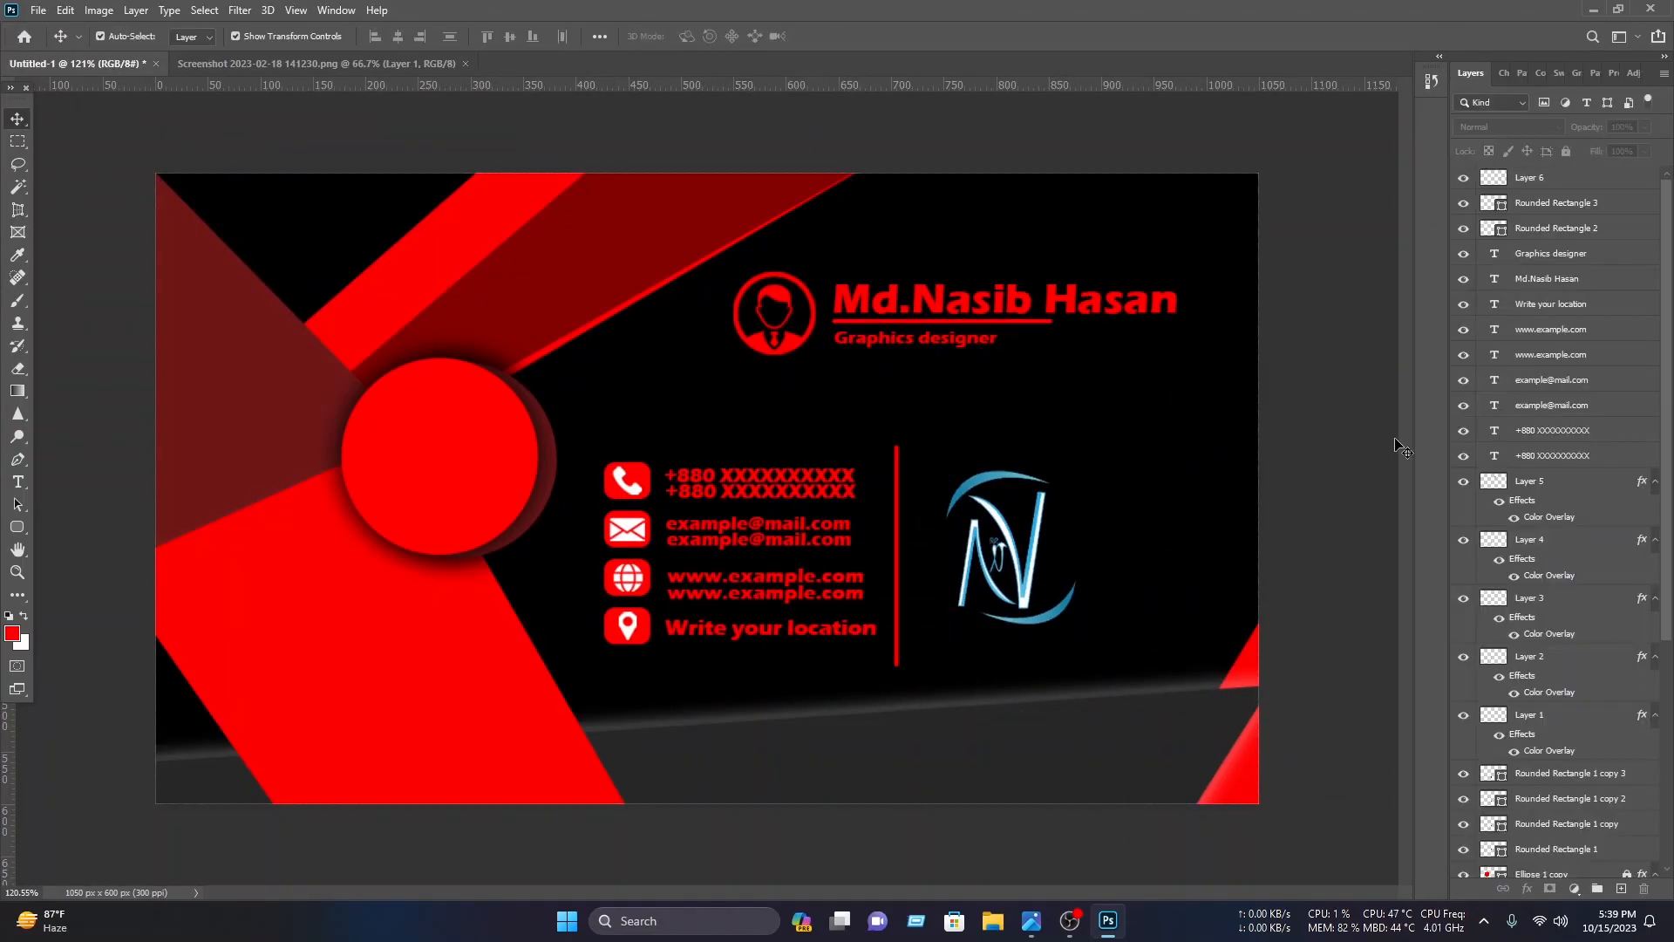
# Step: Add a Gradient Overlay to the logo layer and open its gradient editor
pyautogui.click(1544, 178)
pyautogui.rightClick(1575, 186)
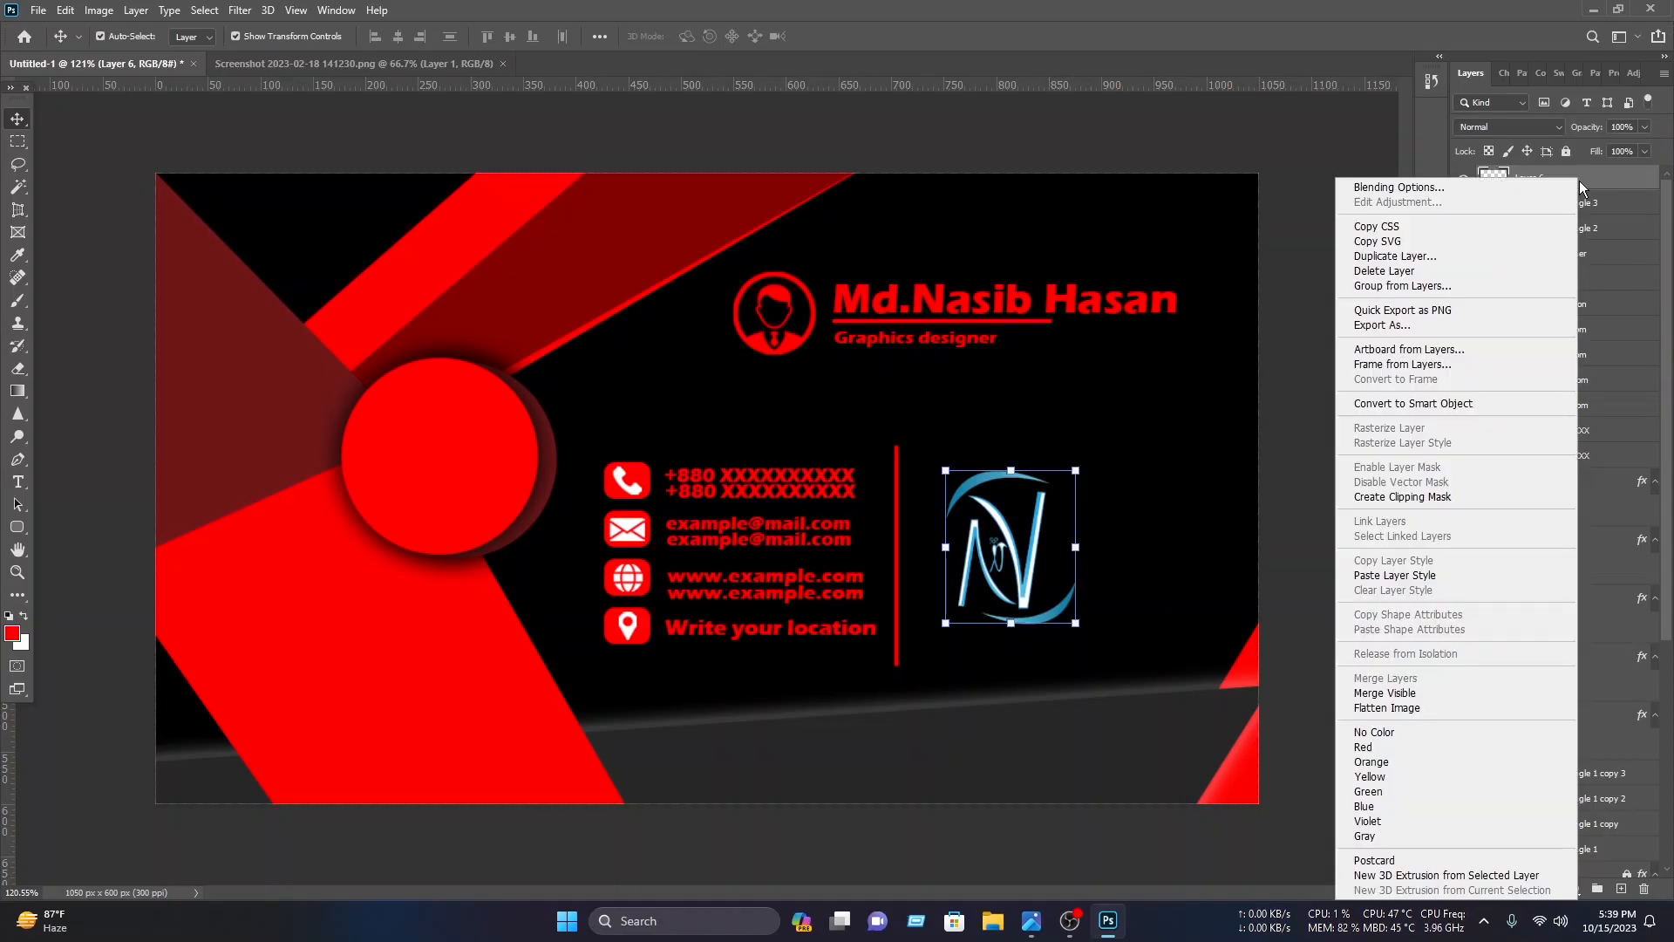
pyautogui.click(1534, 184)
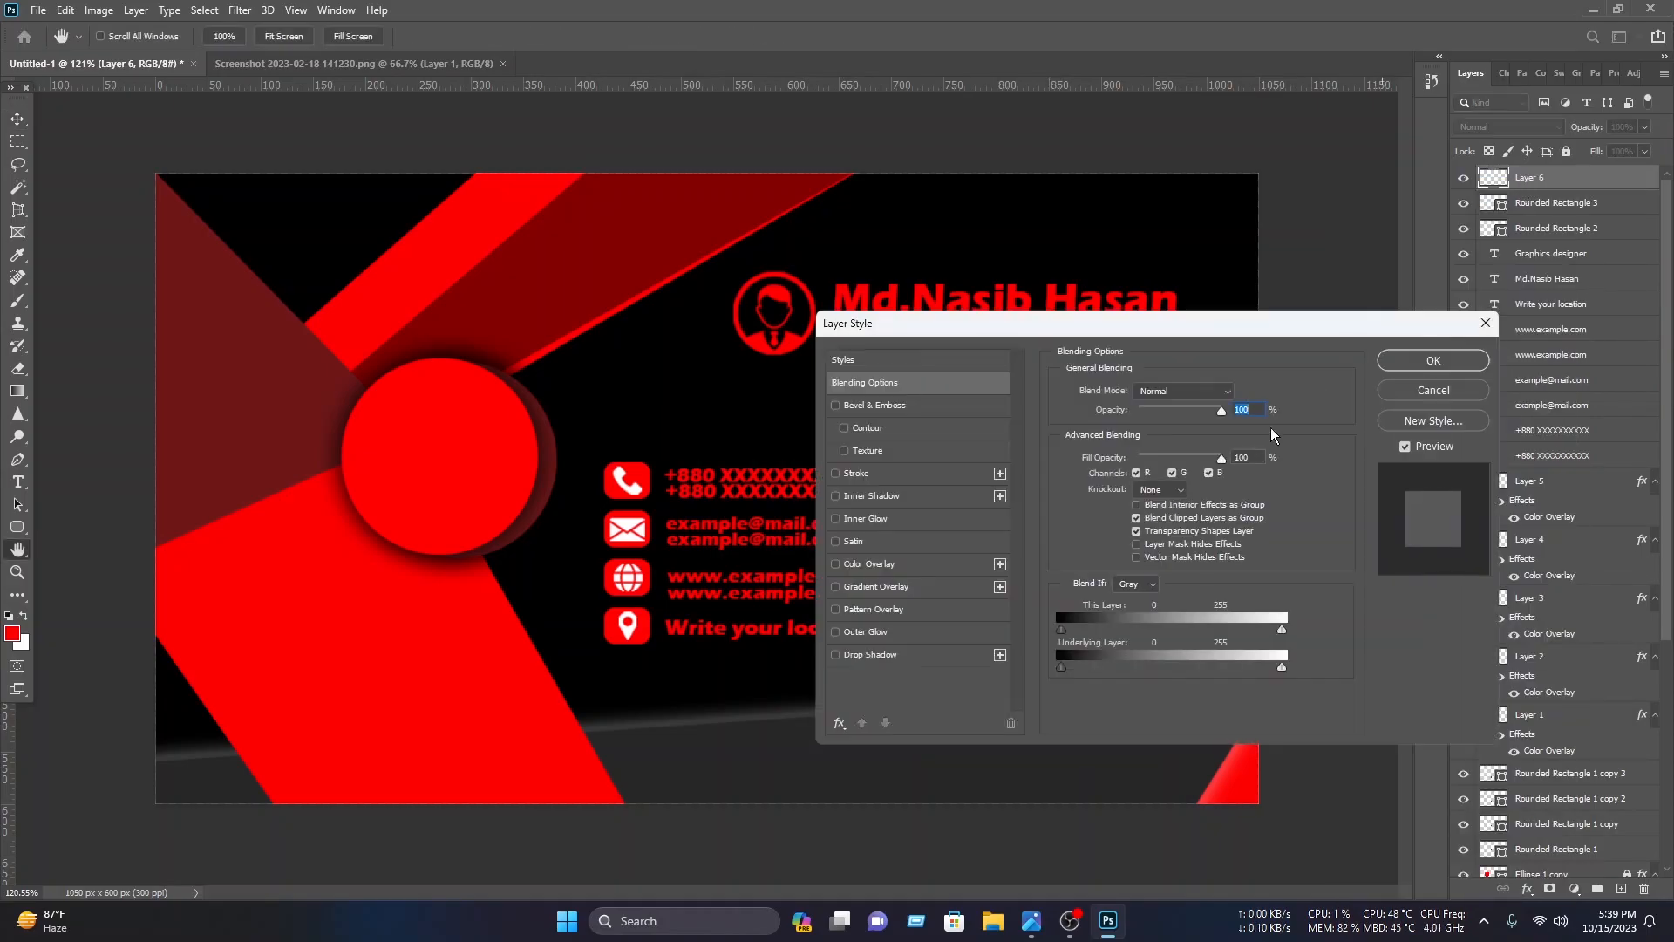
pyautogui.click(862, 587)
pyautogui.moveTo(1137, 333); pyautogui.dragTo(504, 269)
pyautogui.click(528, 370)
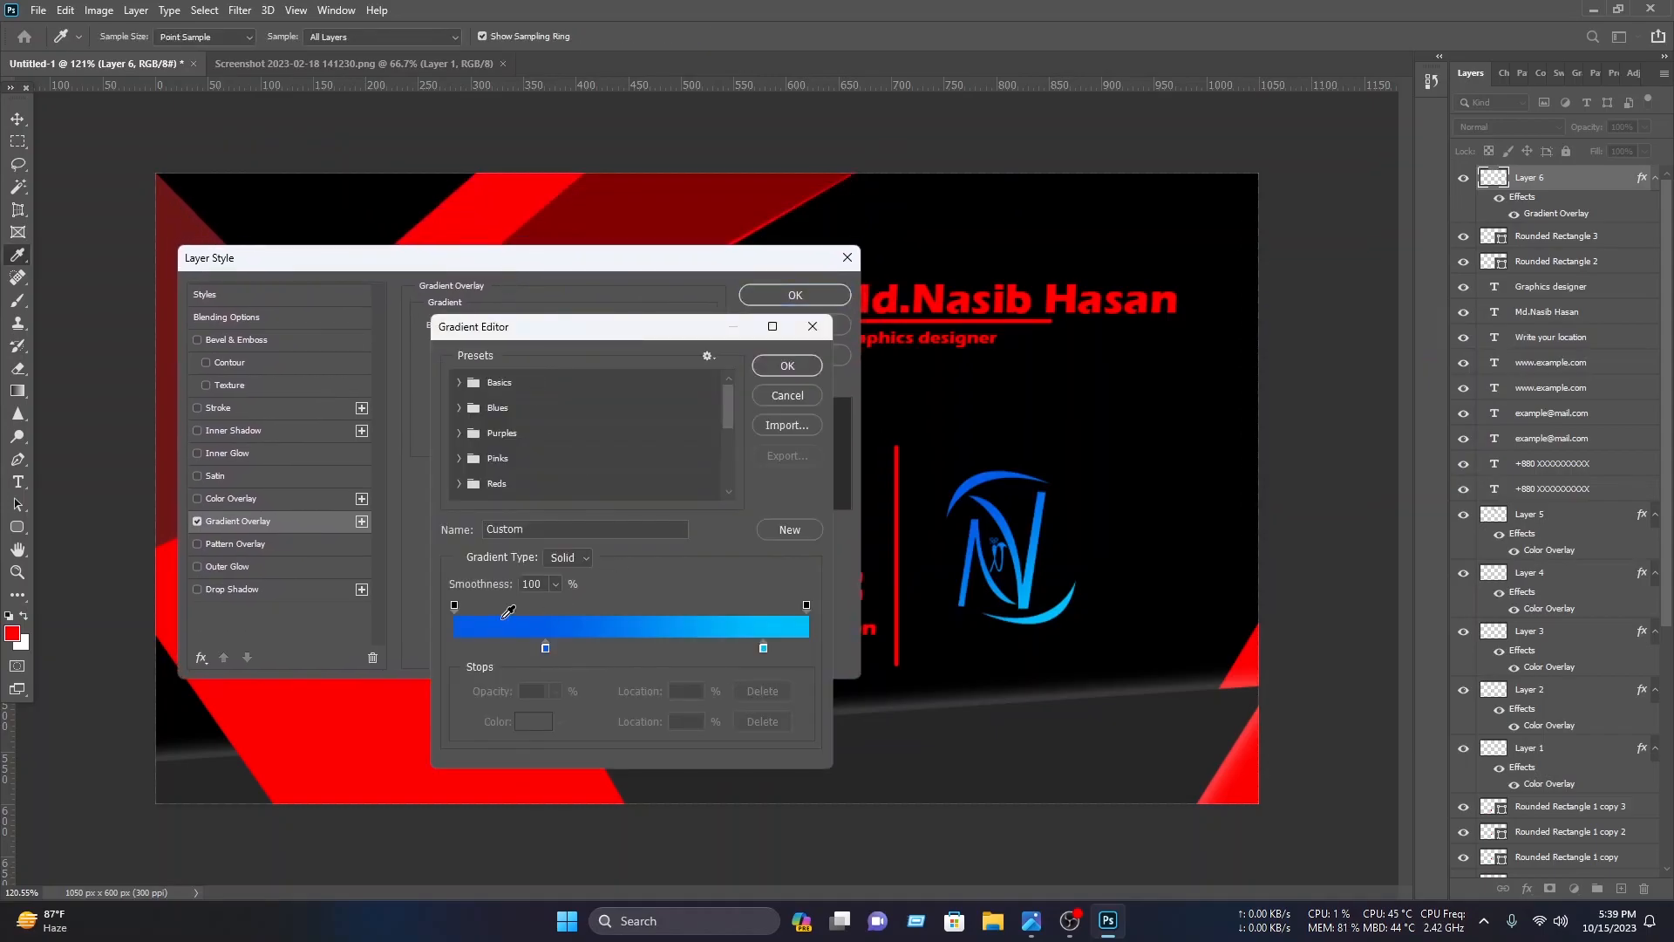
# Step: Set the logo gradient's first color stop to red fd0000
pyautogui.click(547, 649)
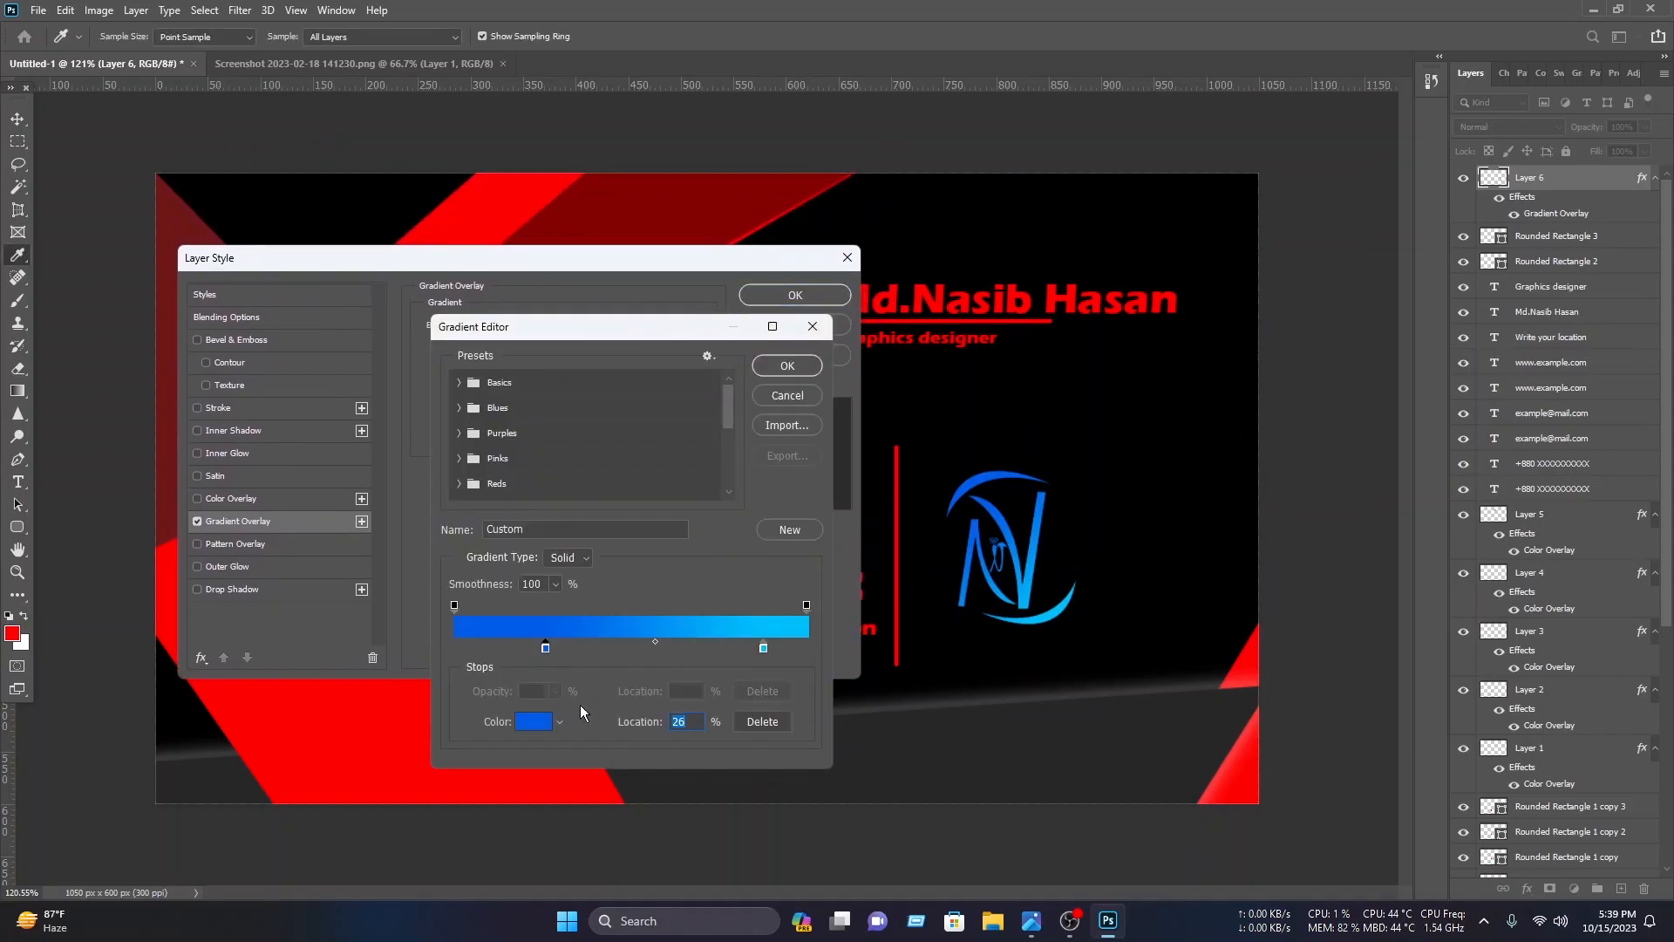
pyautogui.click(535, 722)
pyautogui.click(479, 207)
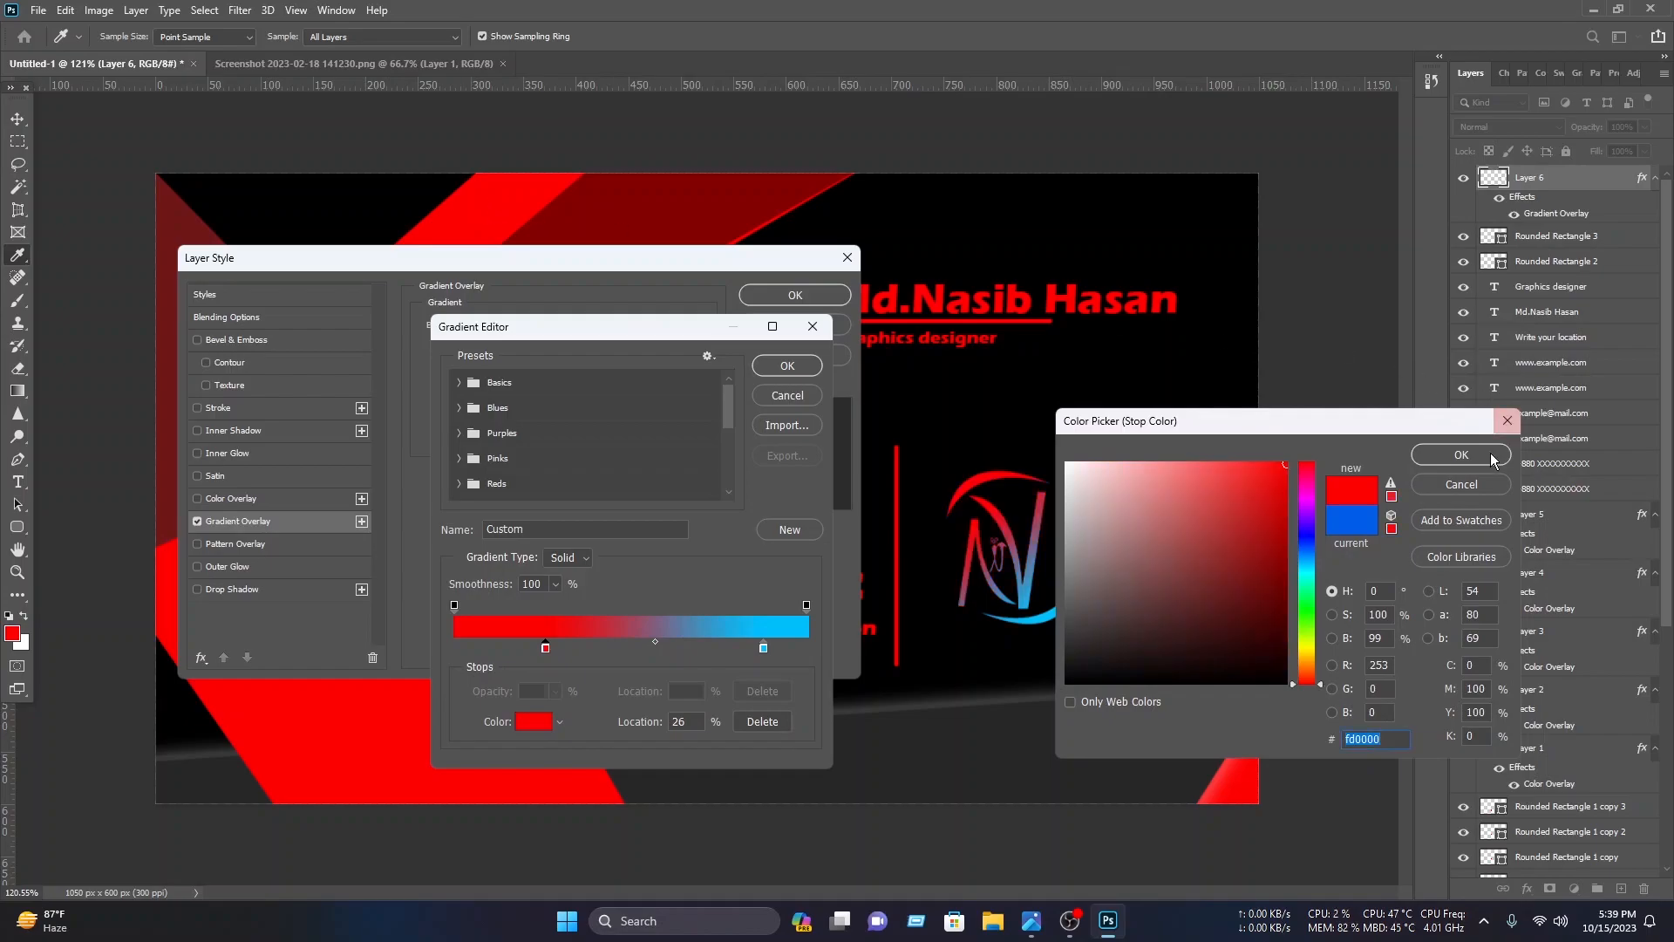
pyautogui.click(1460, 455)
# Step: Set the gradient's second color stop to dark red 810000 and confirm the gradient editor
pyautogui.click(763, 649)
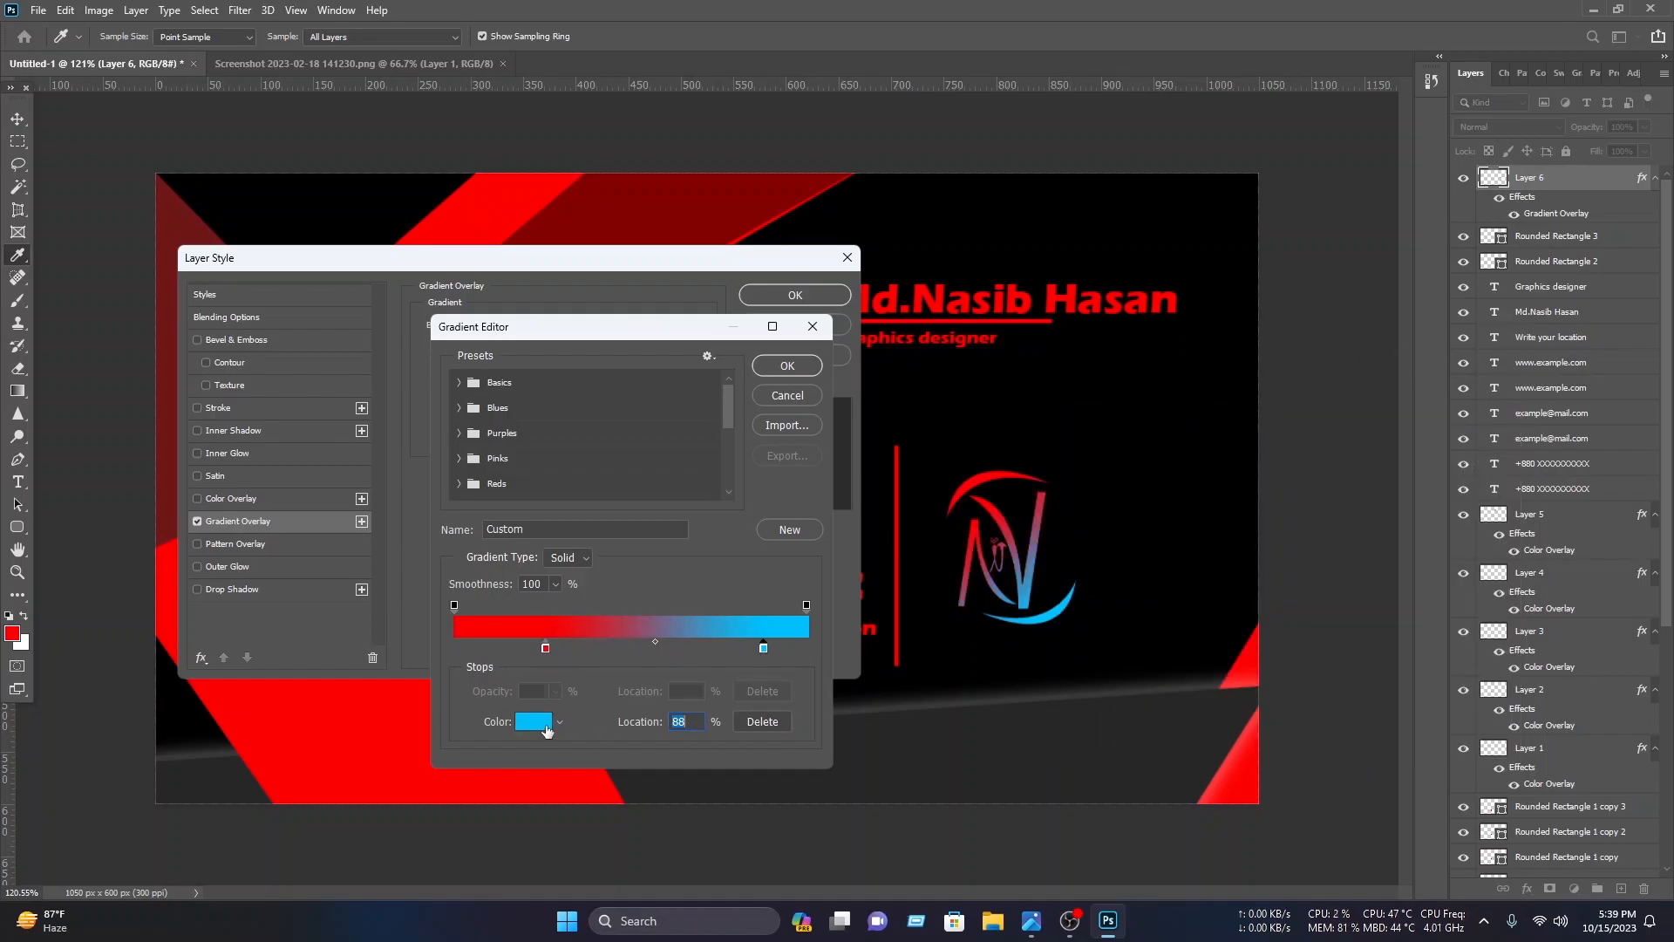
pyautogui.click(535, 722)
pyautogui.click(685, 195)
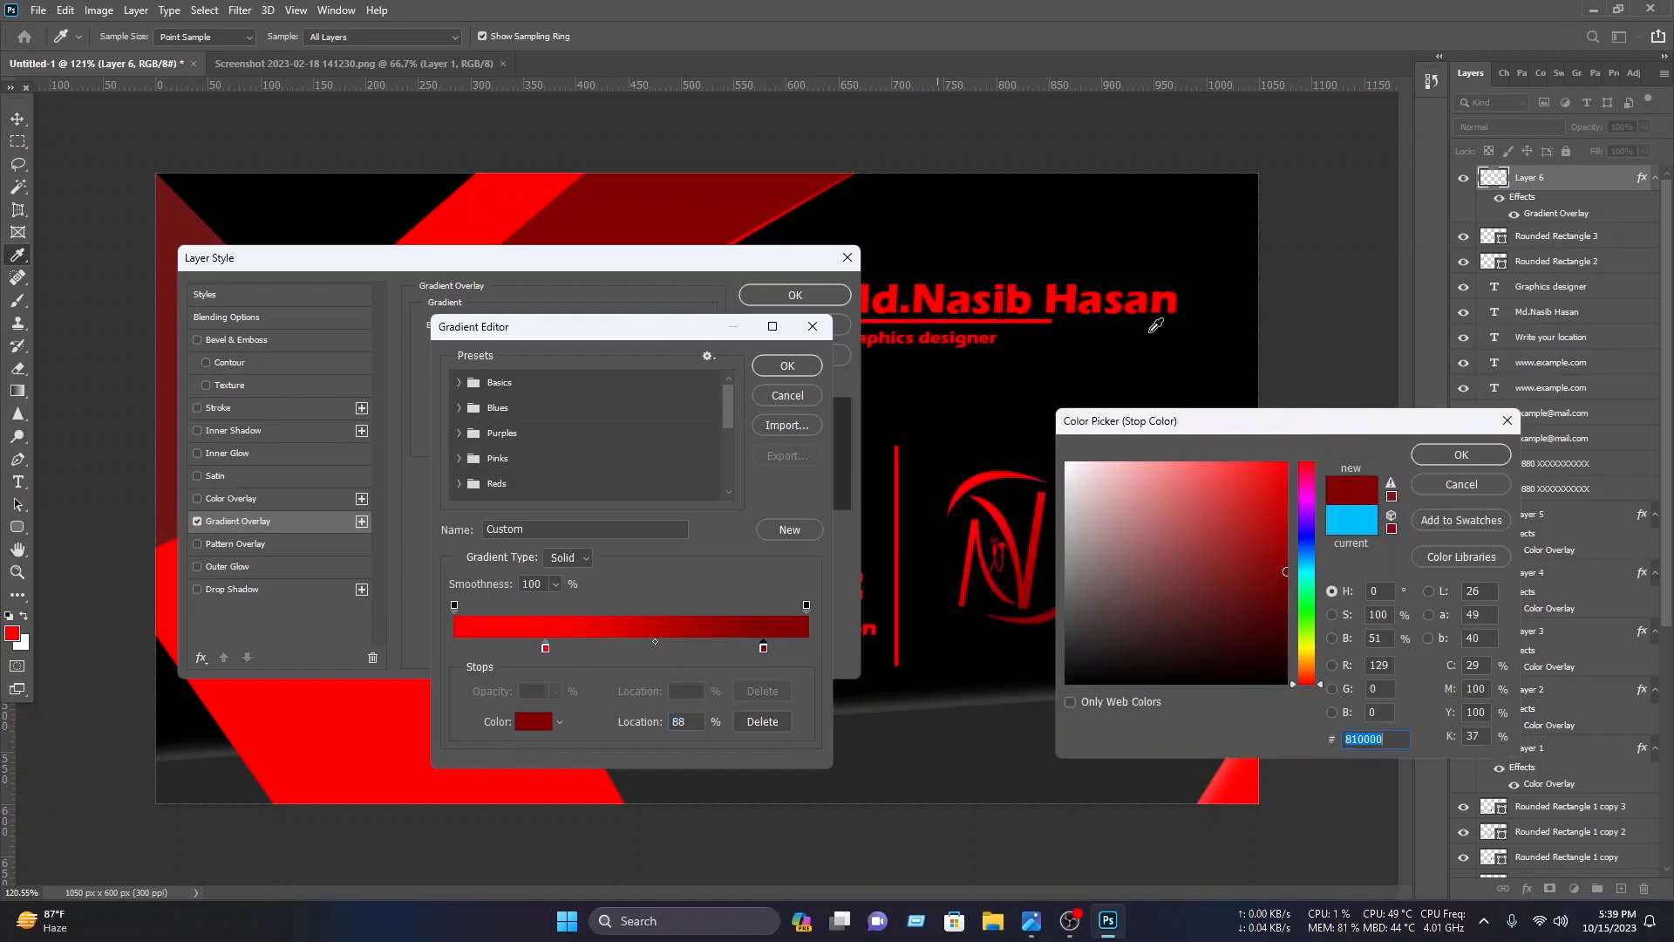
pyautogui.click(1458, 456)
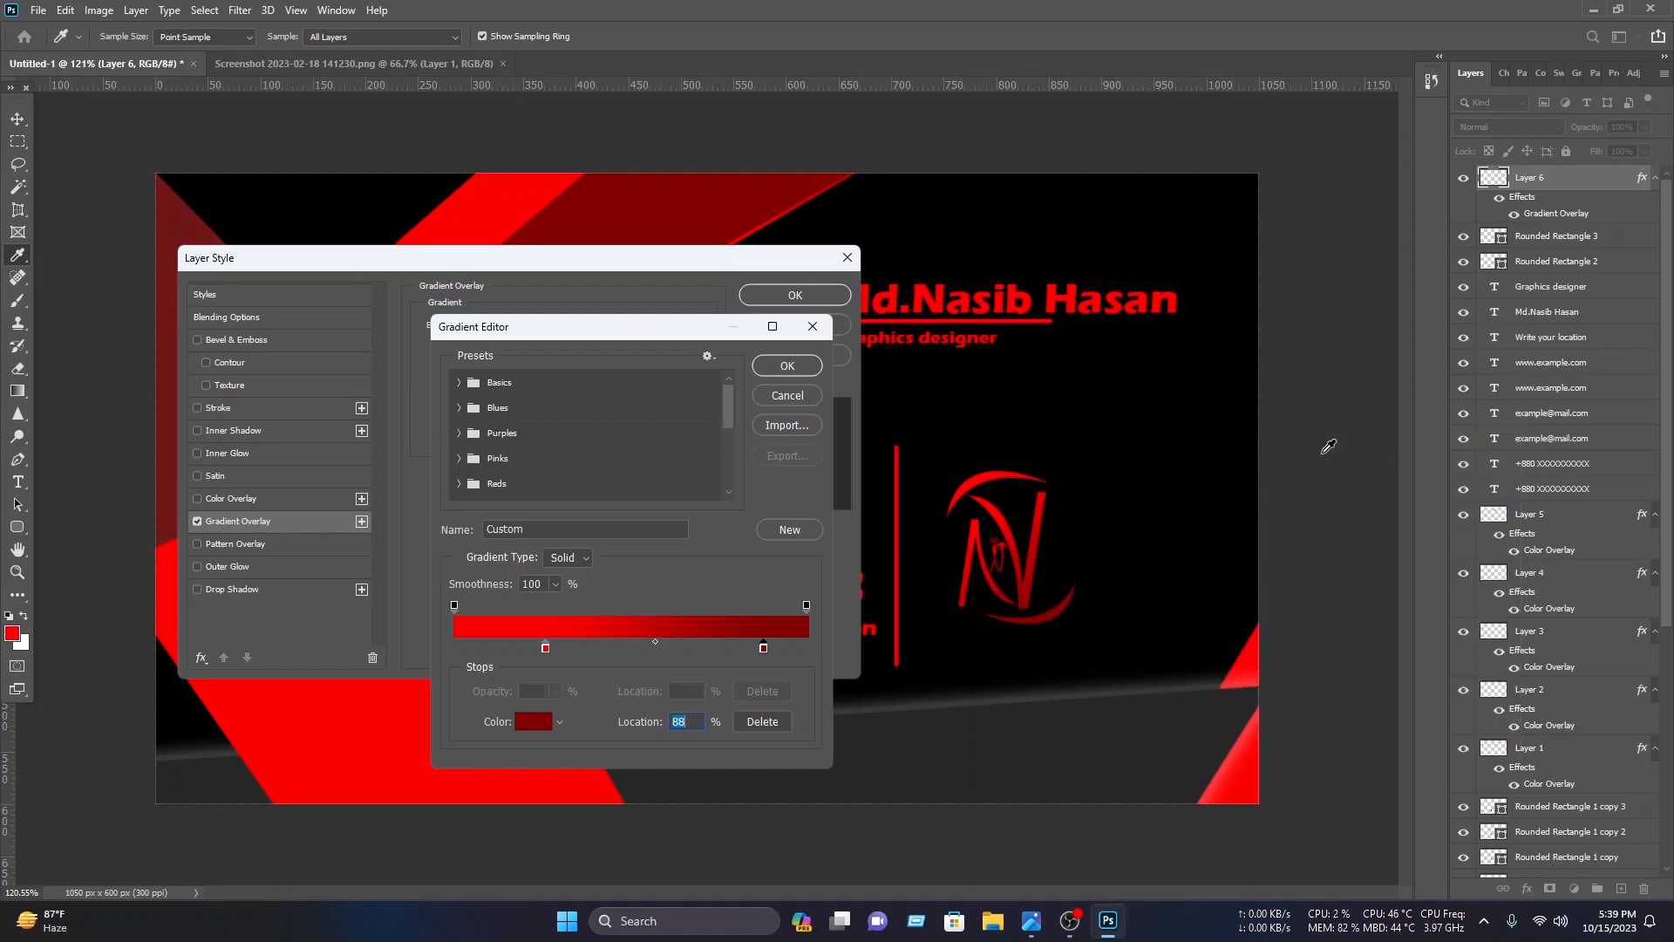
pyautogui.click(803, 373)
# Step: Apply an Outer Glow to the logo with 32% opacity and 5 px size, then confirm the layer style
pyautogui.click(199, 589)
pyautogui.click(198, 567)
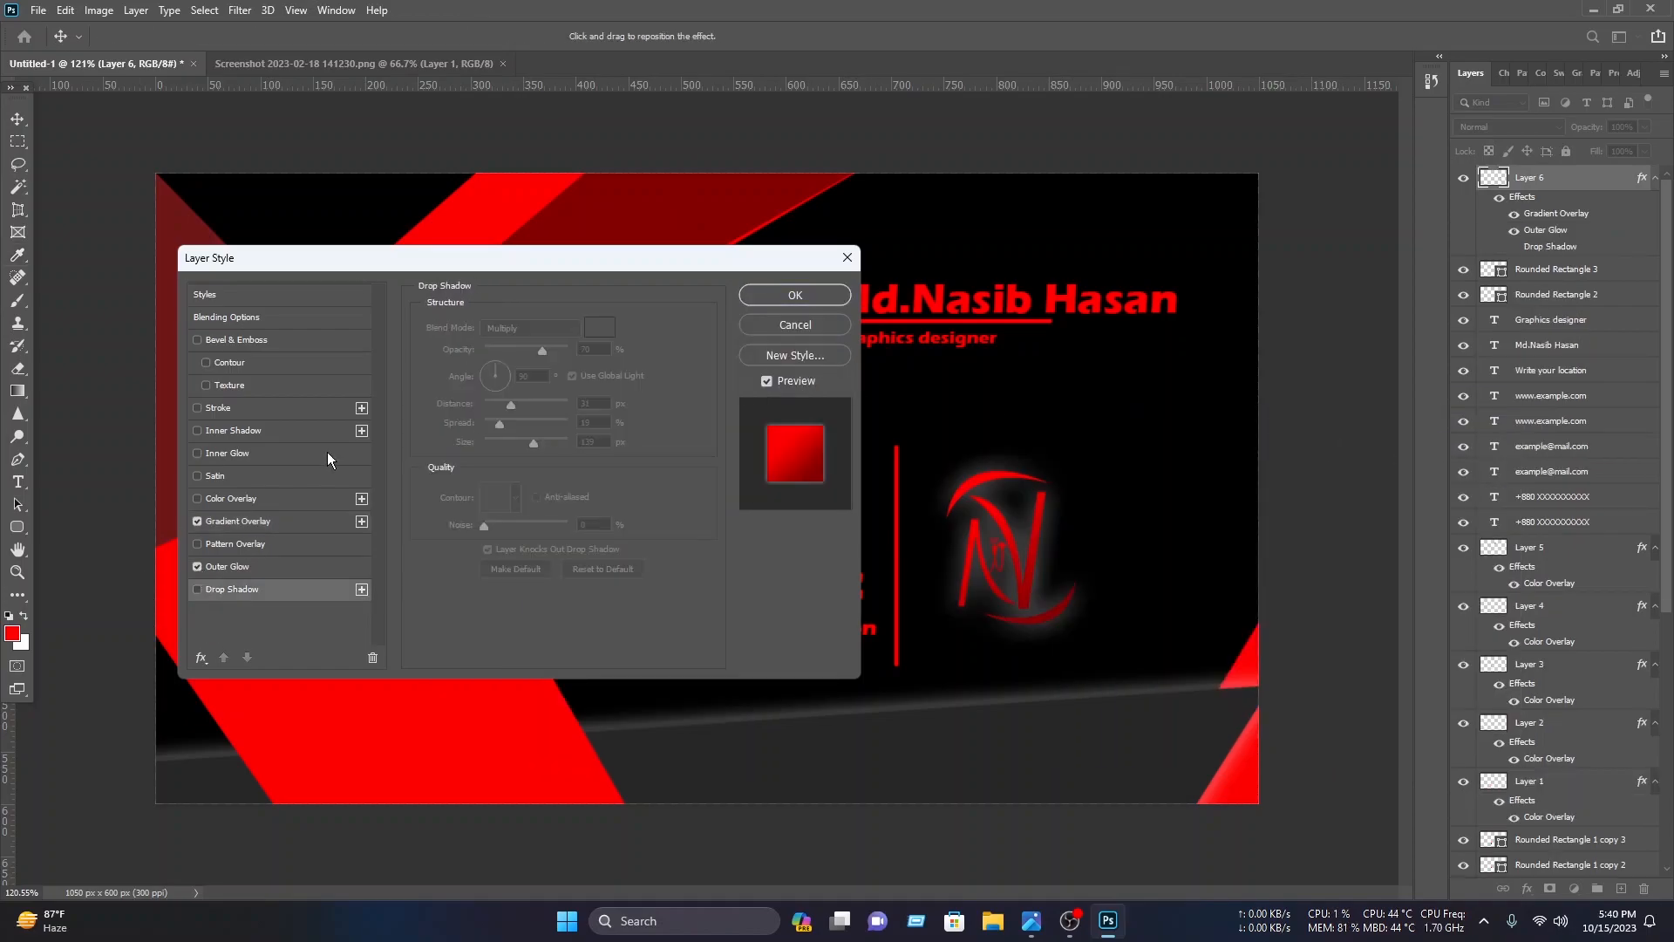
pyautogui.click(288, 568)
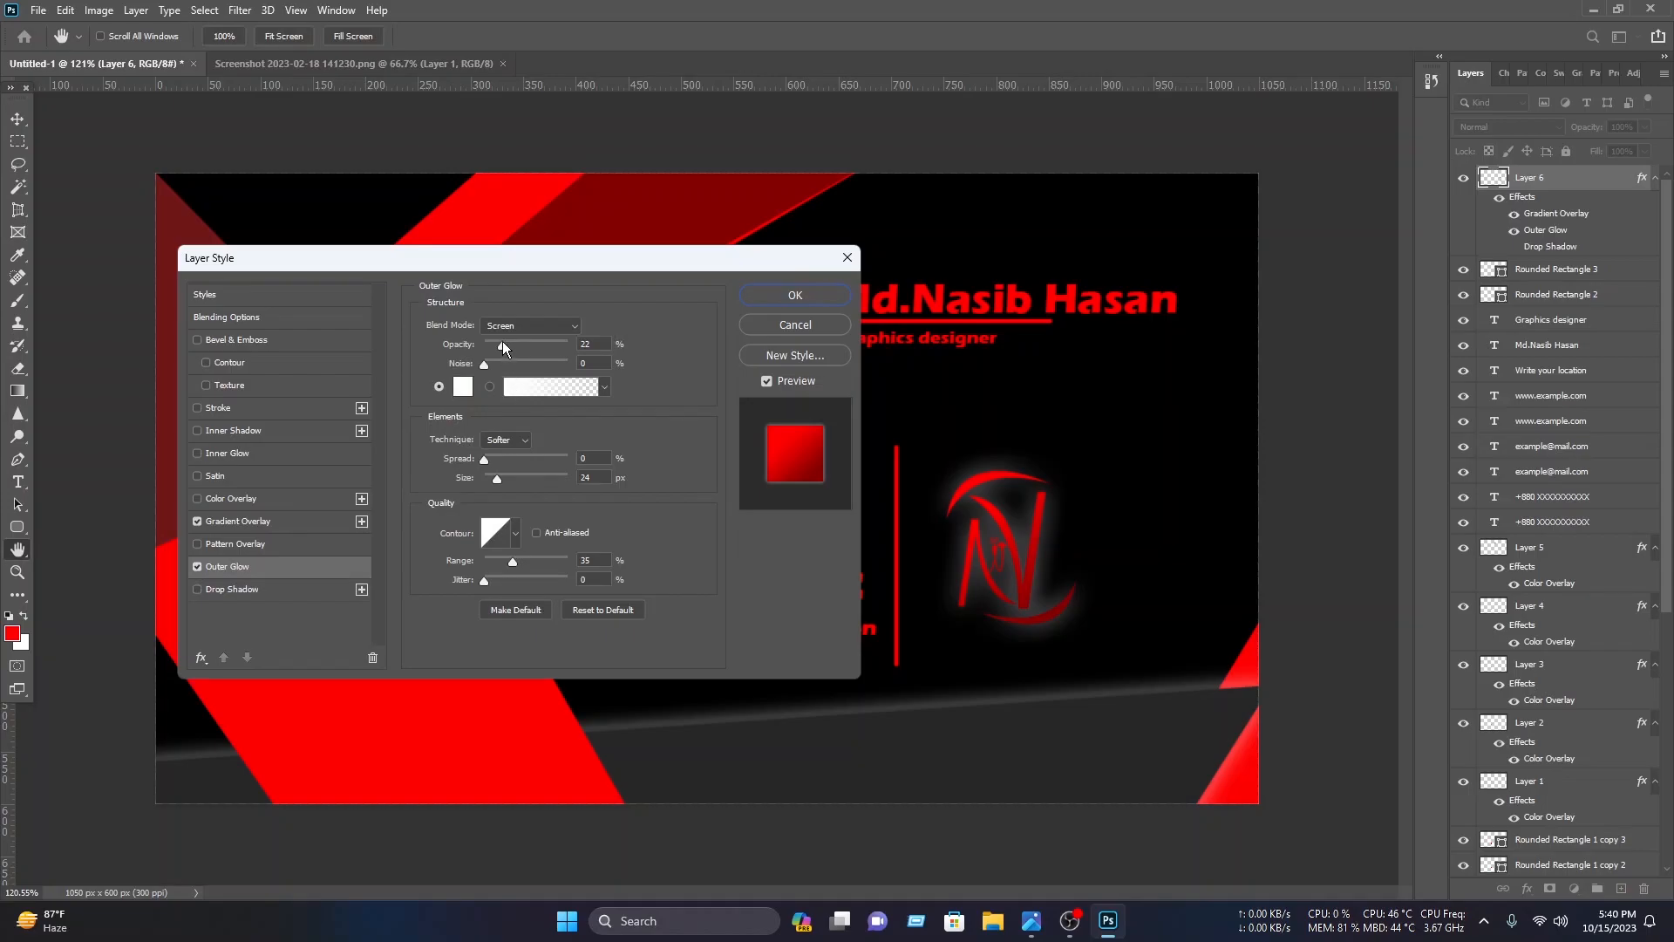
pyautogui.click(463, 386)
pyautogui.click(992, 467)
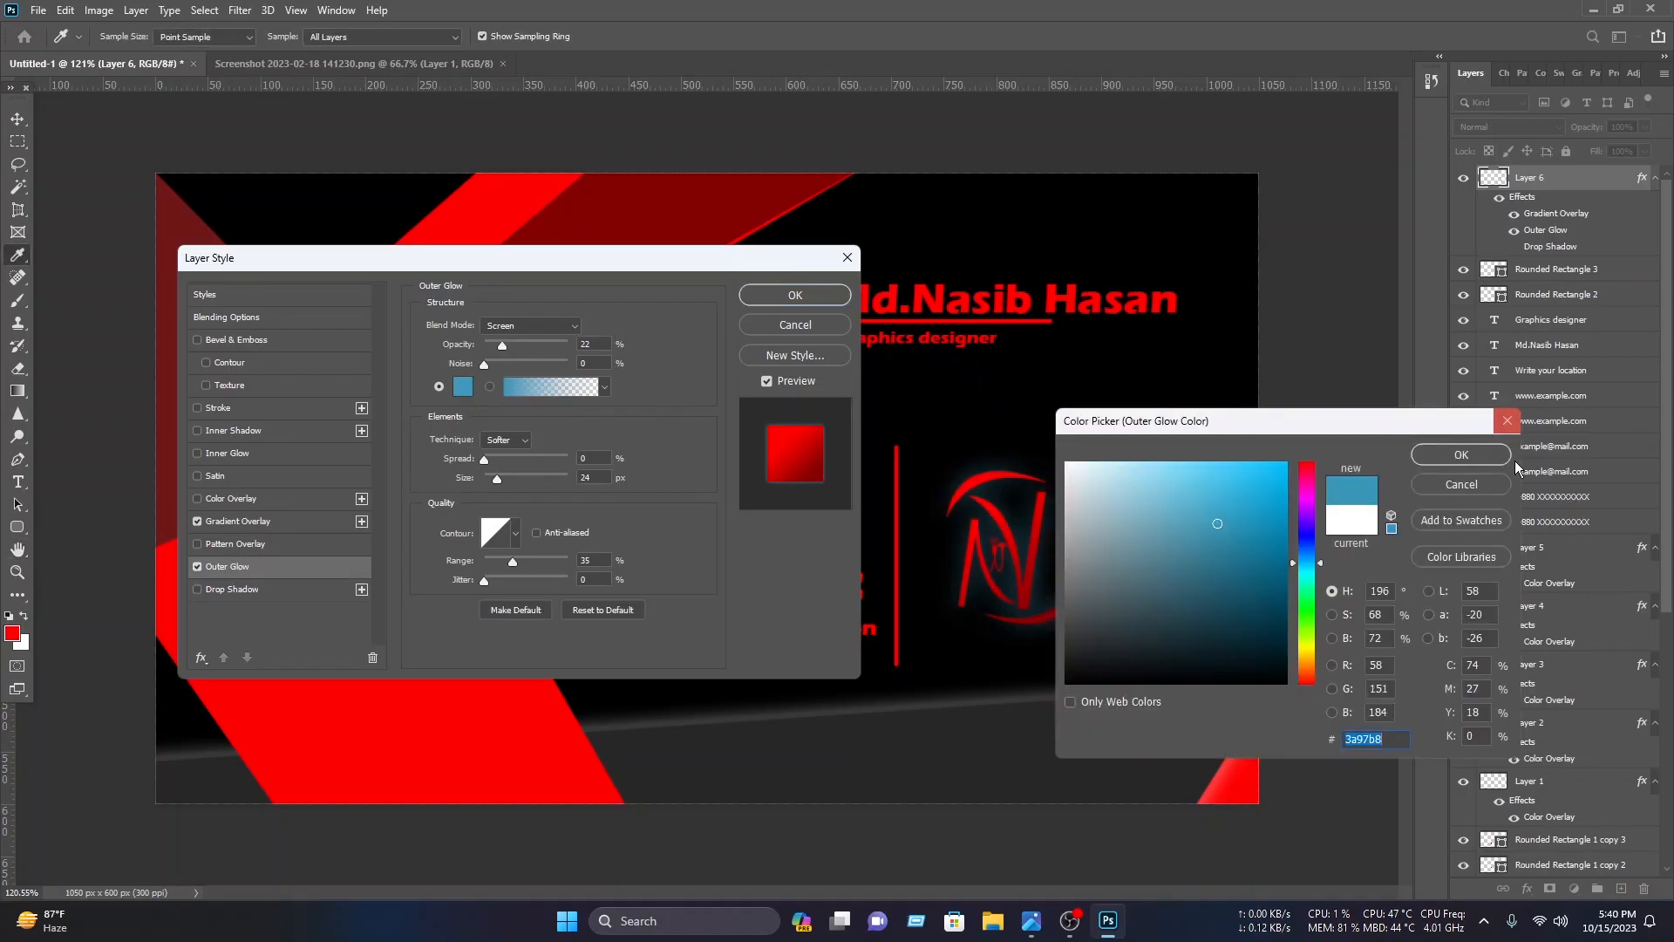
pyautogui.click(1507, 420)
pyautogui.click(197, 567)
pyautogui.click(197, 567)
pyautogui.click(510, 344)
pyautogui.moveTo(497, 478); pyautogui.dragTo(493, 475)
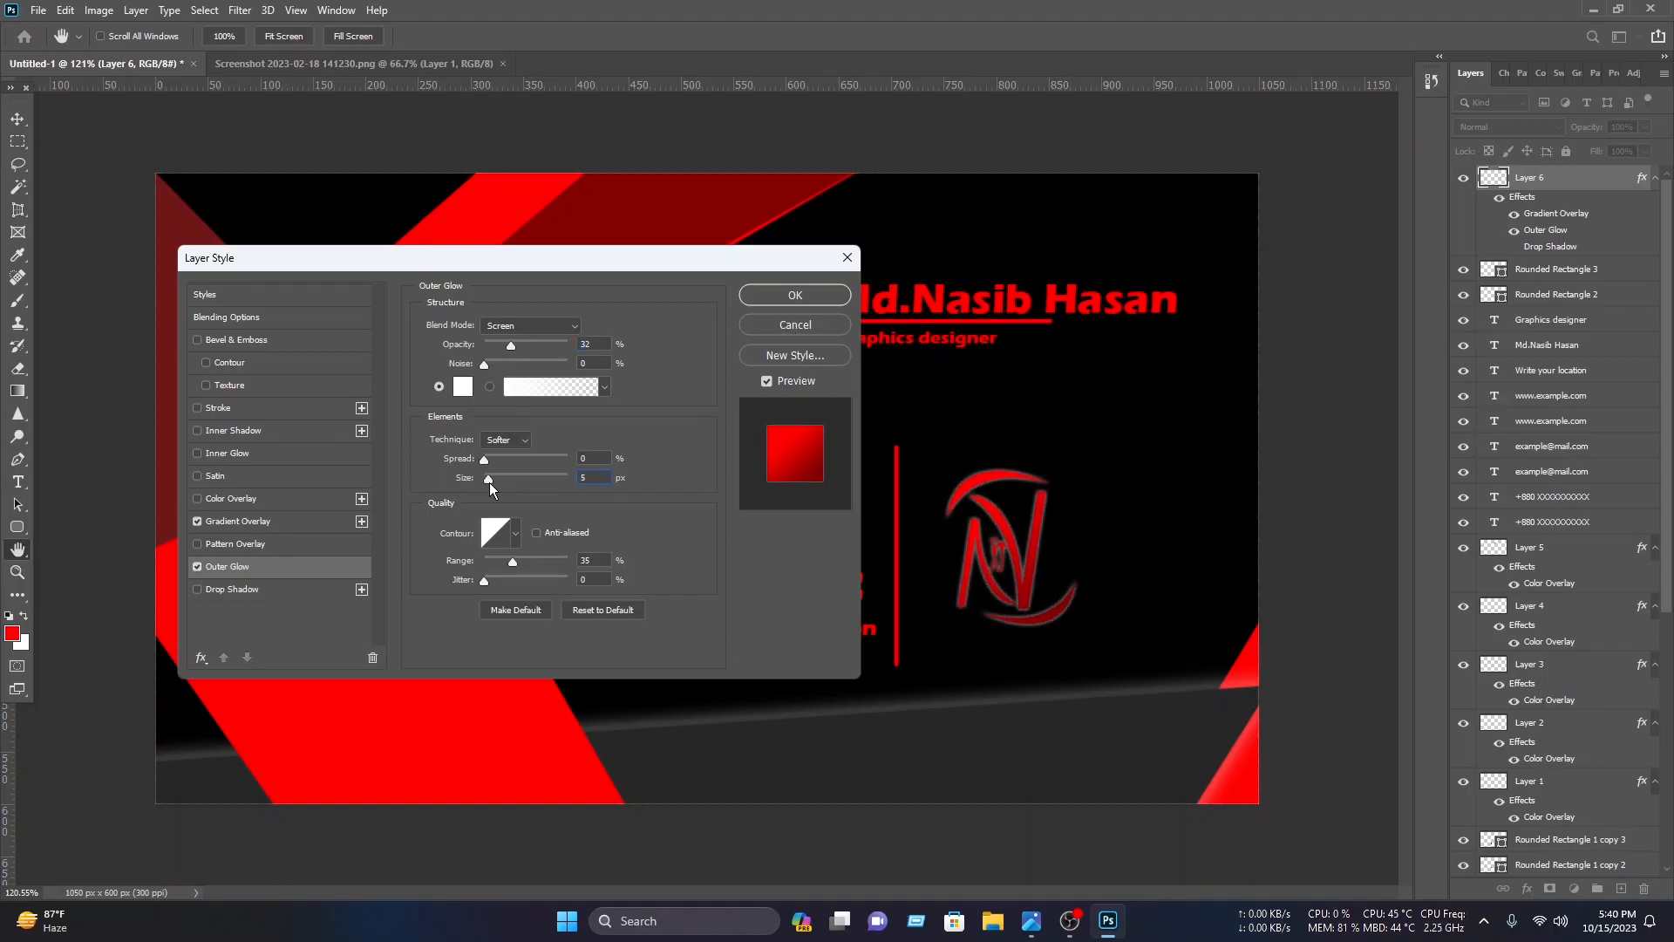
pyautogui.click(793, 294)
# Step: Duplicate the name and title block to the bottom of the card and change its name text to Nasib IT
pyautogui.moveTo(1041, 355); pyautogui.dragTo(990, 318)
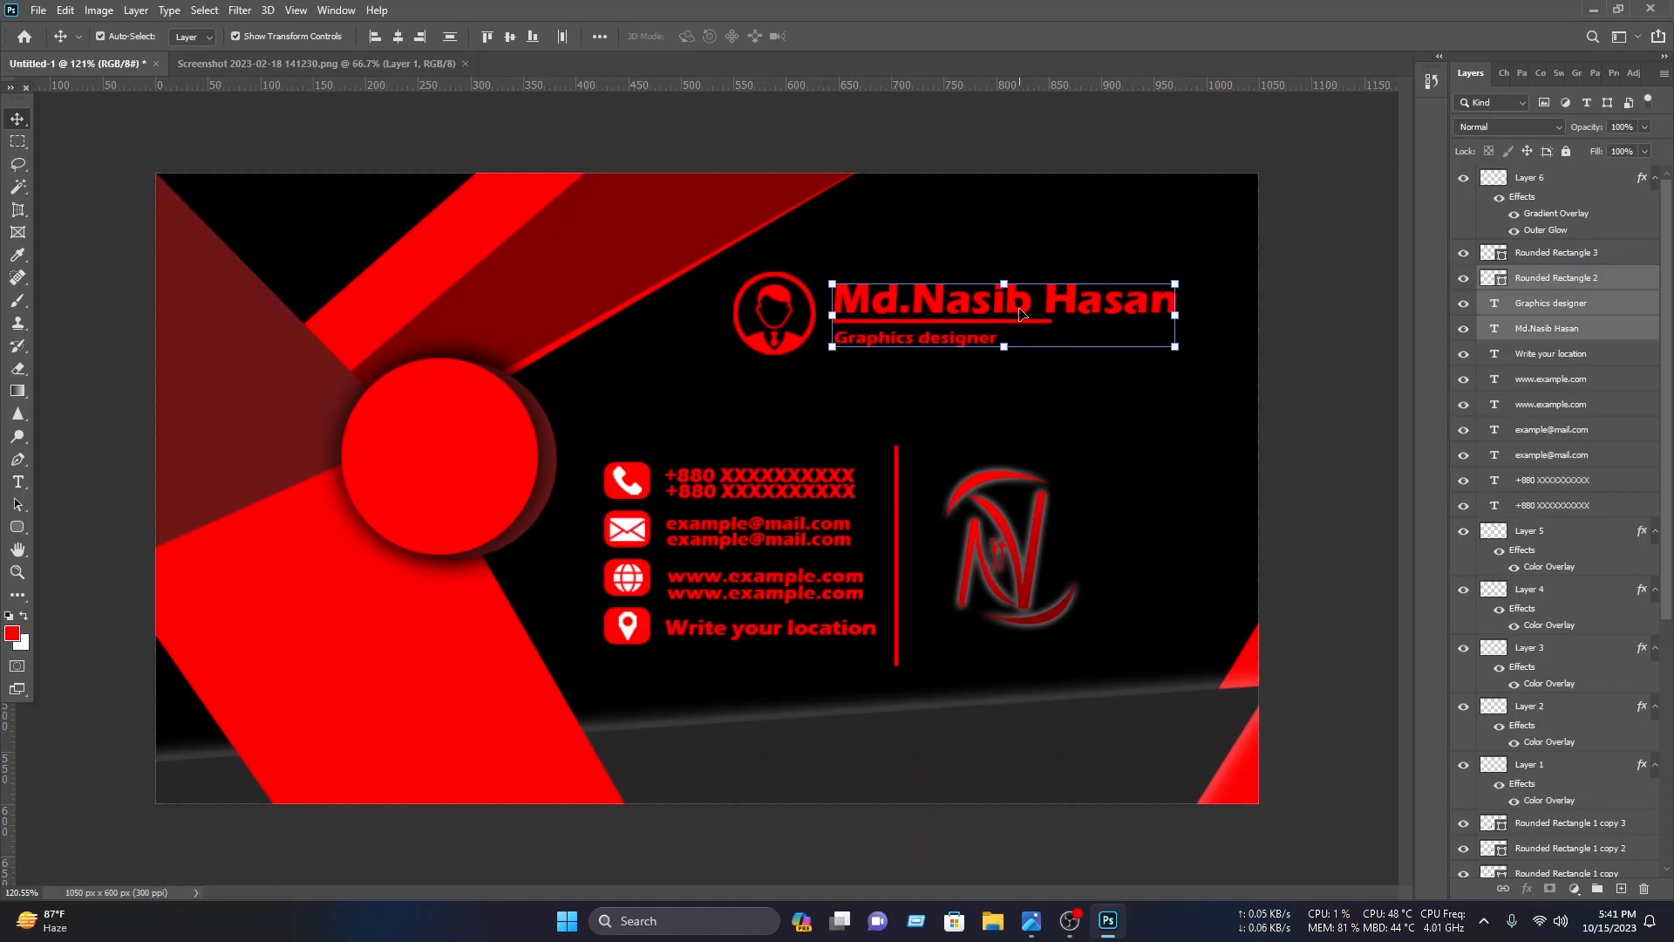
pyautogui.moveTo(1024, 314); pyautogui.dragTo(1048, 756)
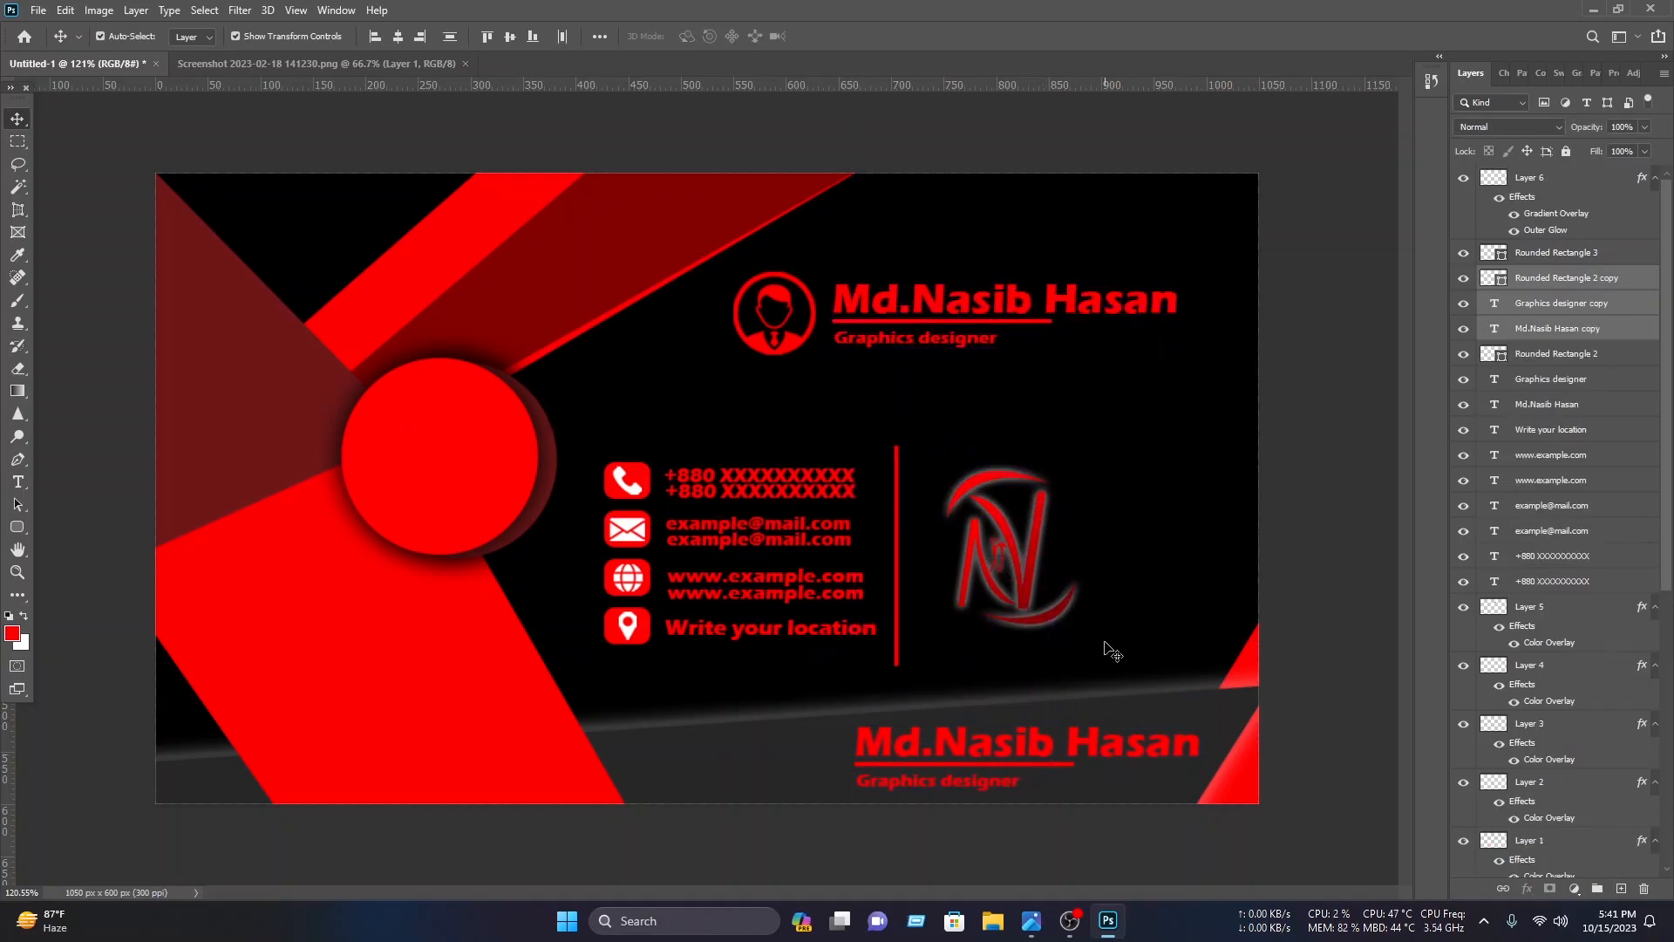
pyautogui.doubleClick(1125, 743)
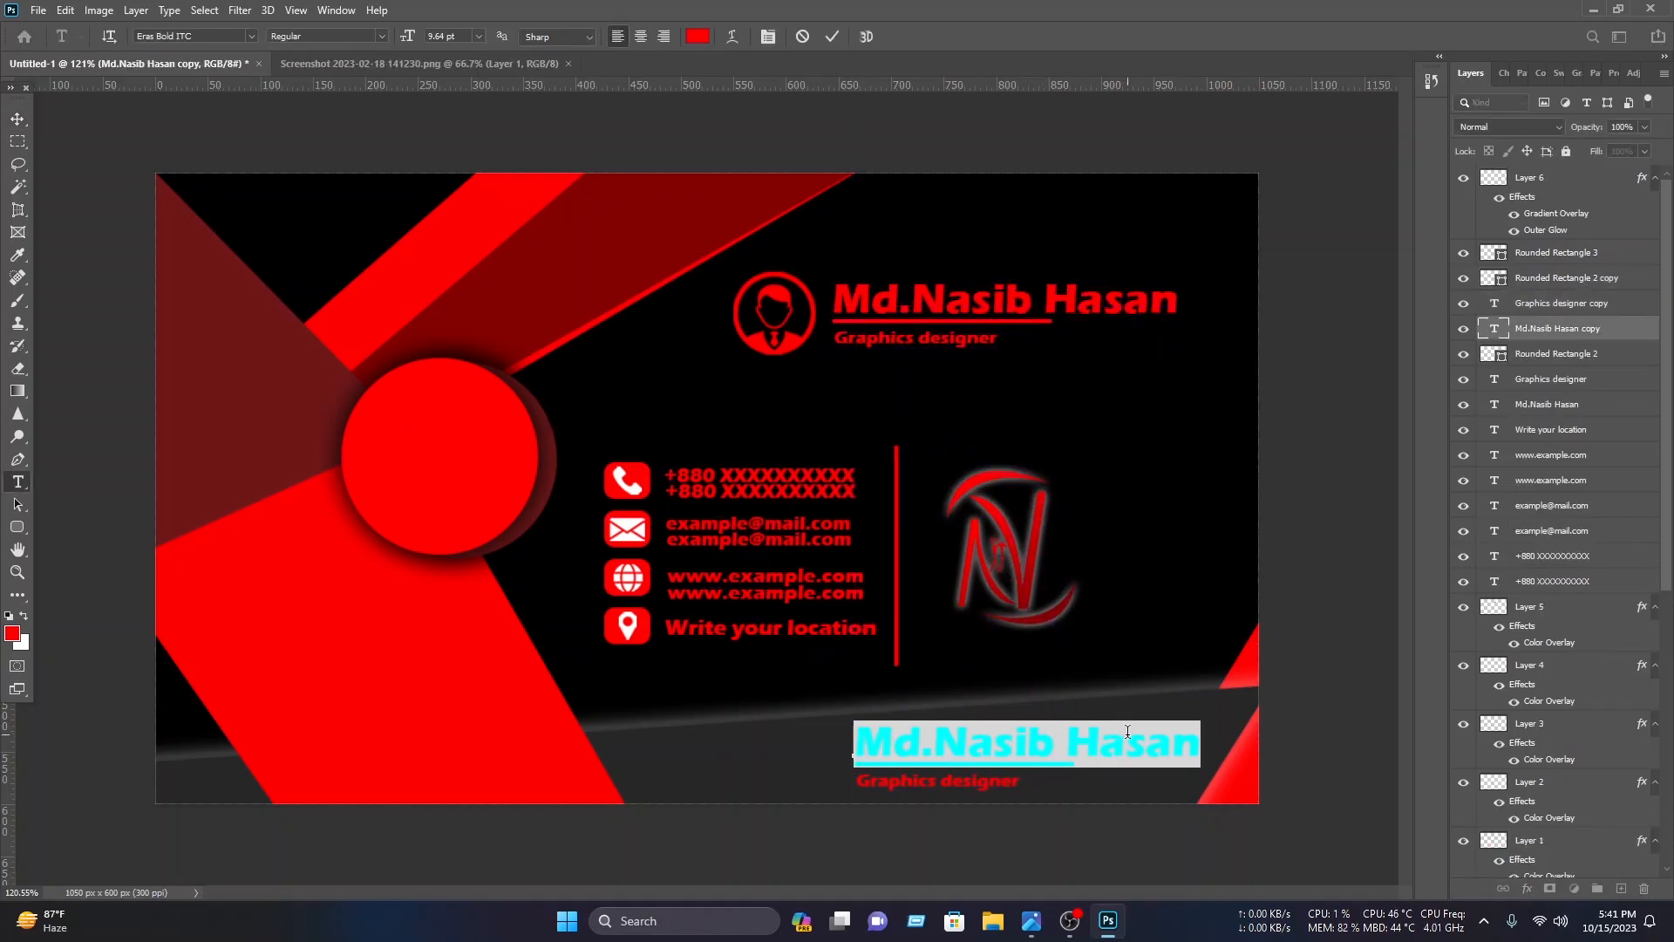
pyautogui.write('Nasi')
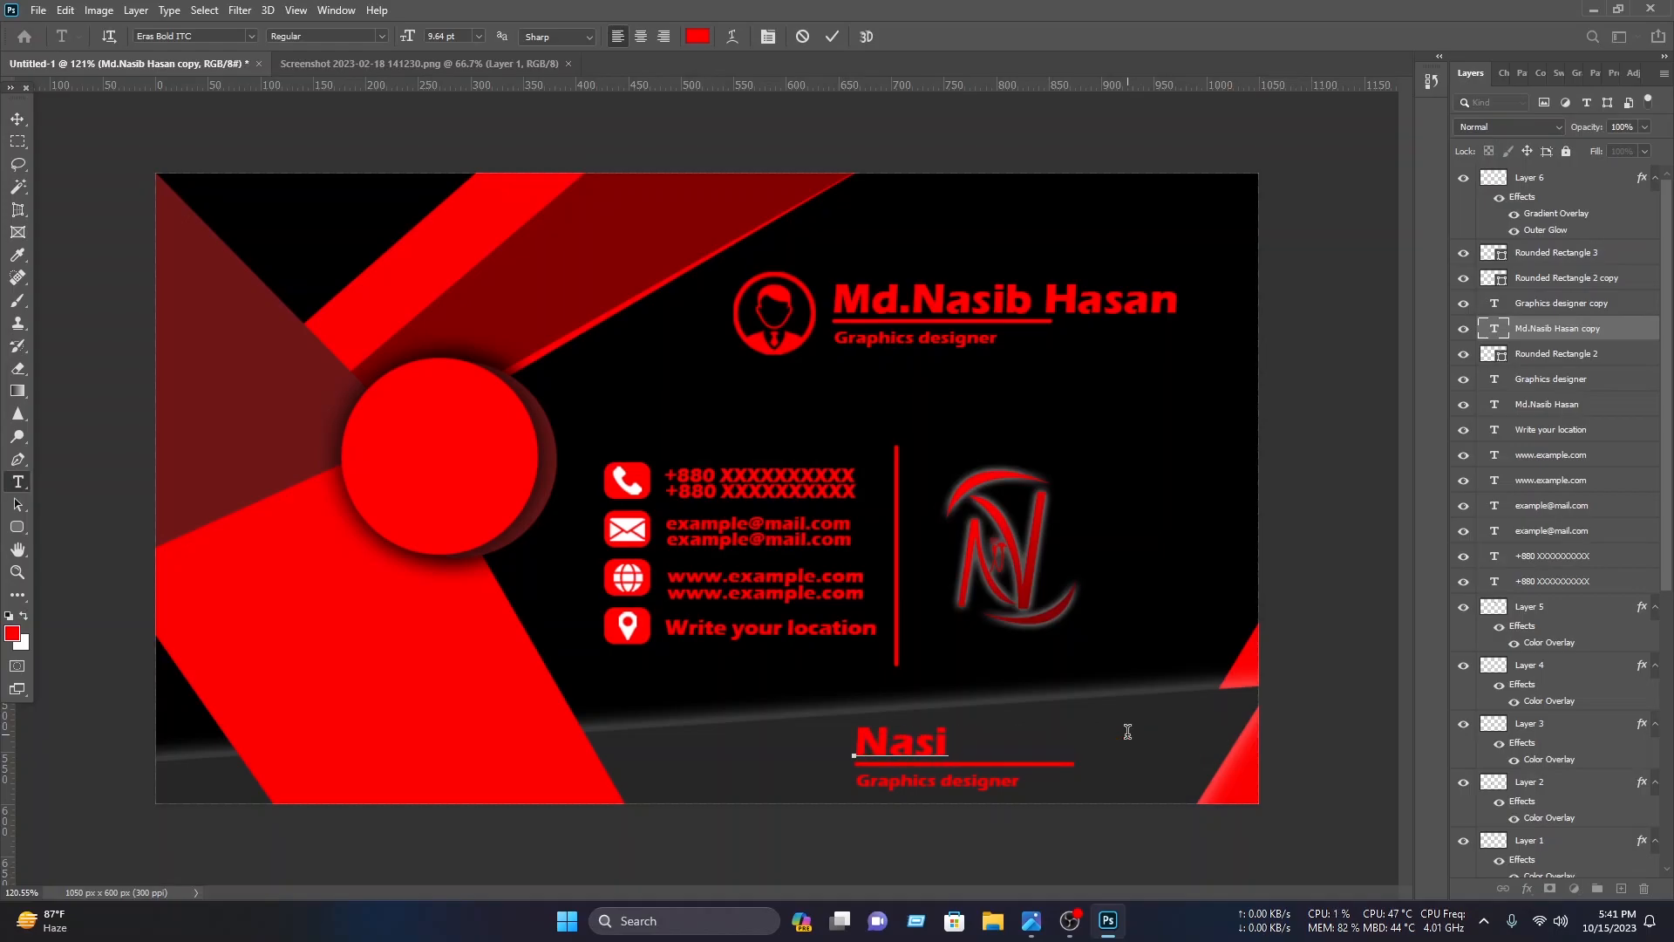
pyautogui.write('b IT')
pyautogui.click(830, 36)
pyautogui.press('v')
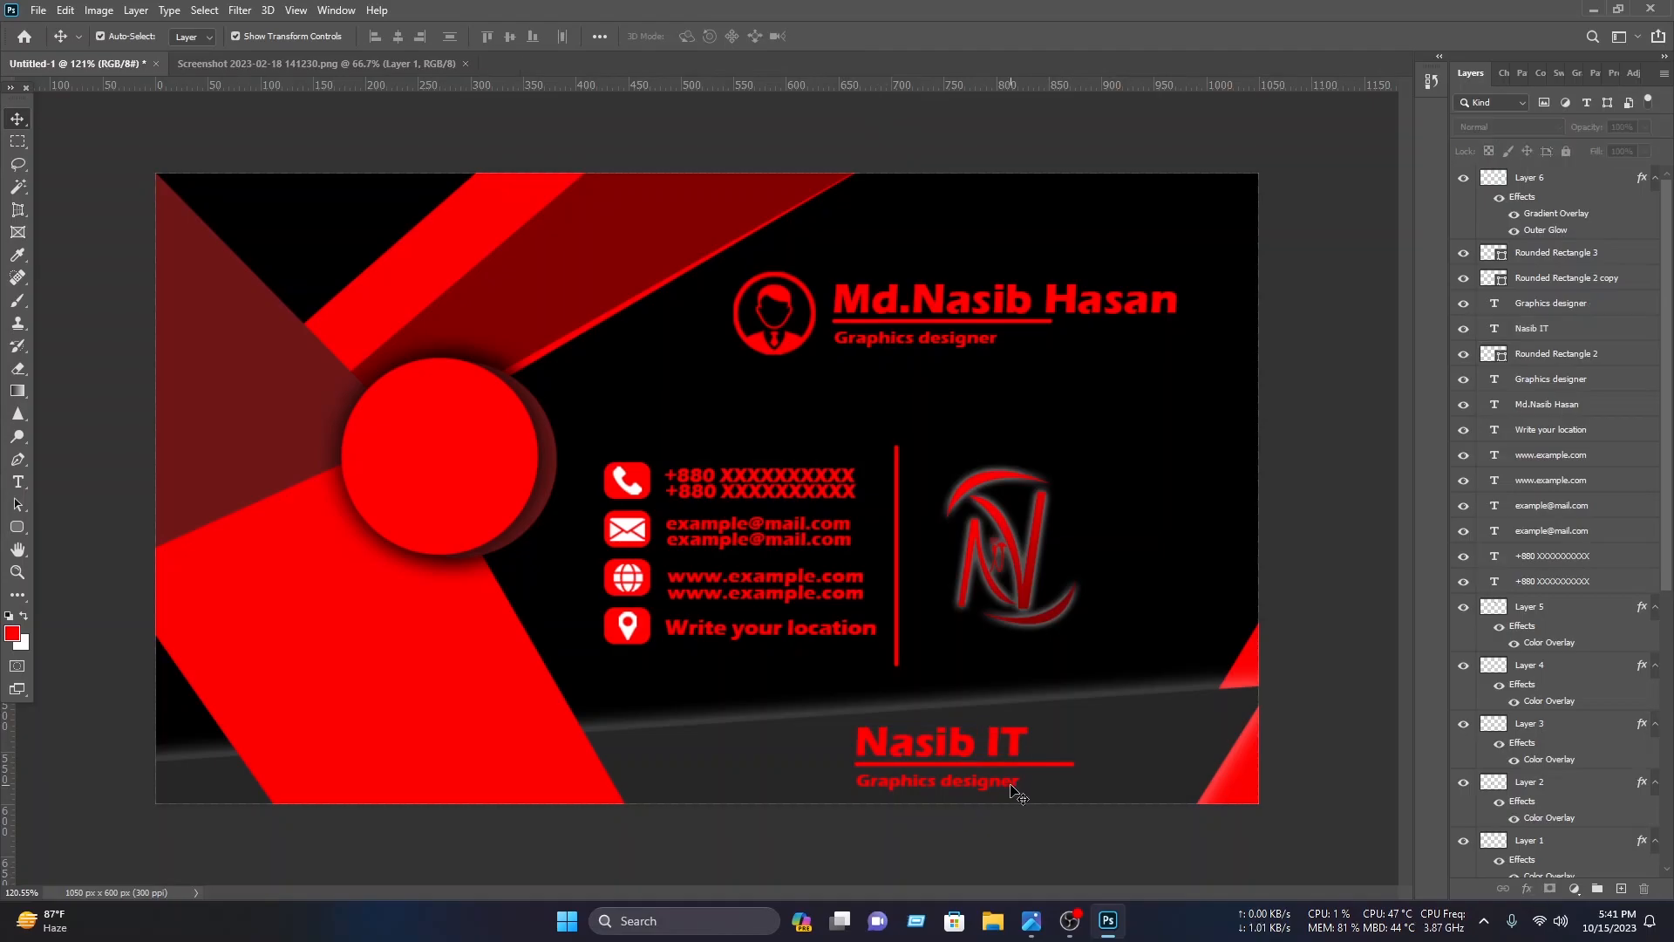
# Step: Change the copied title text to An IT based Company
pyautogui.doubleClick(1010, 784)
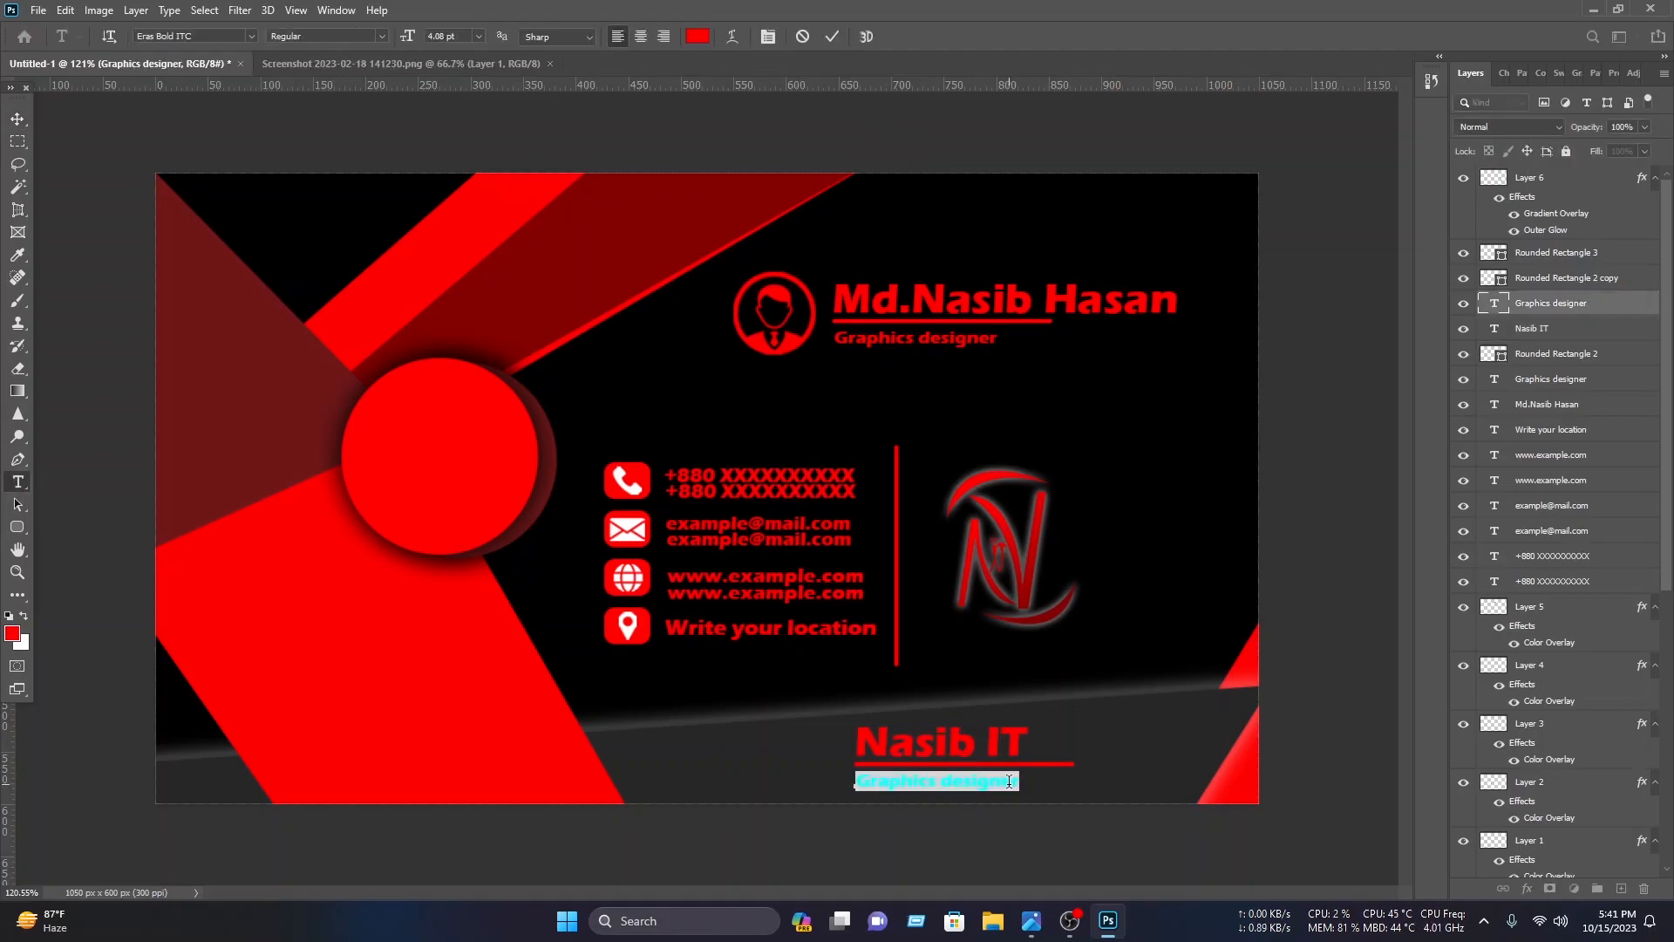
pyautogui.write('An IT based Company')
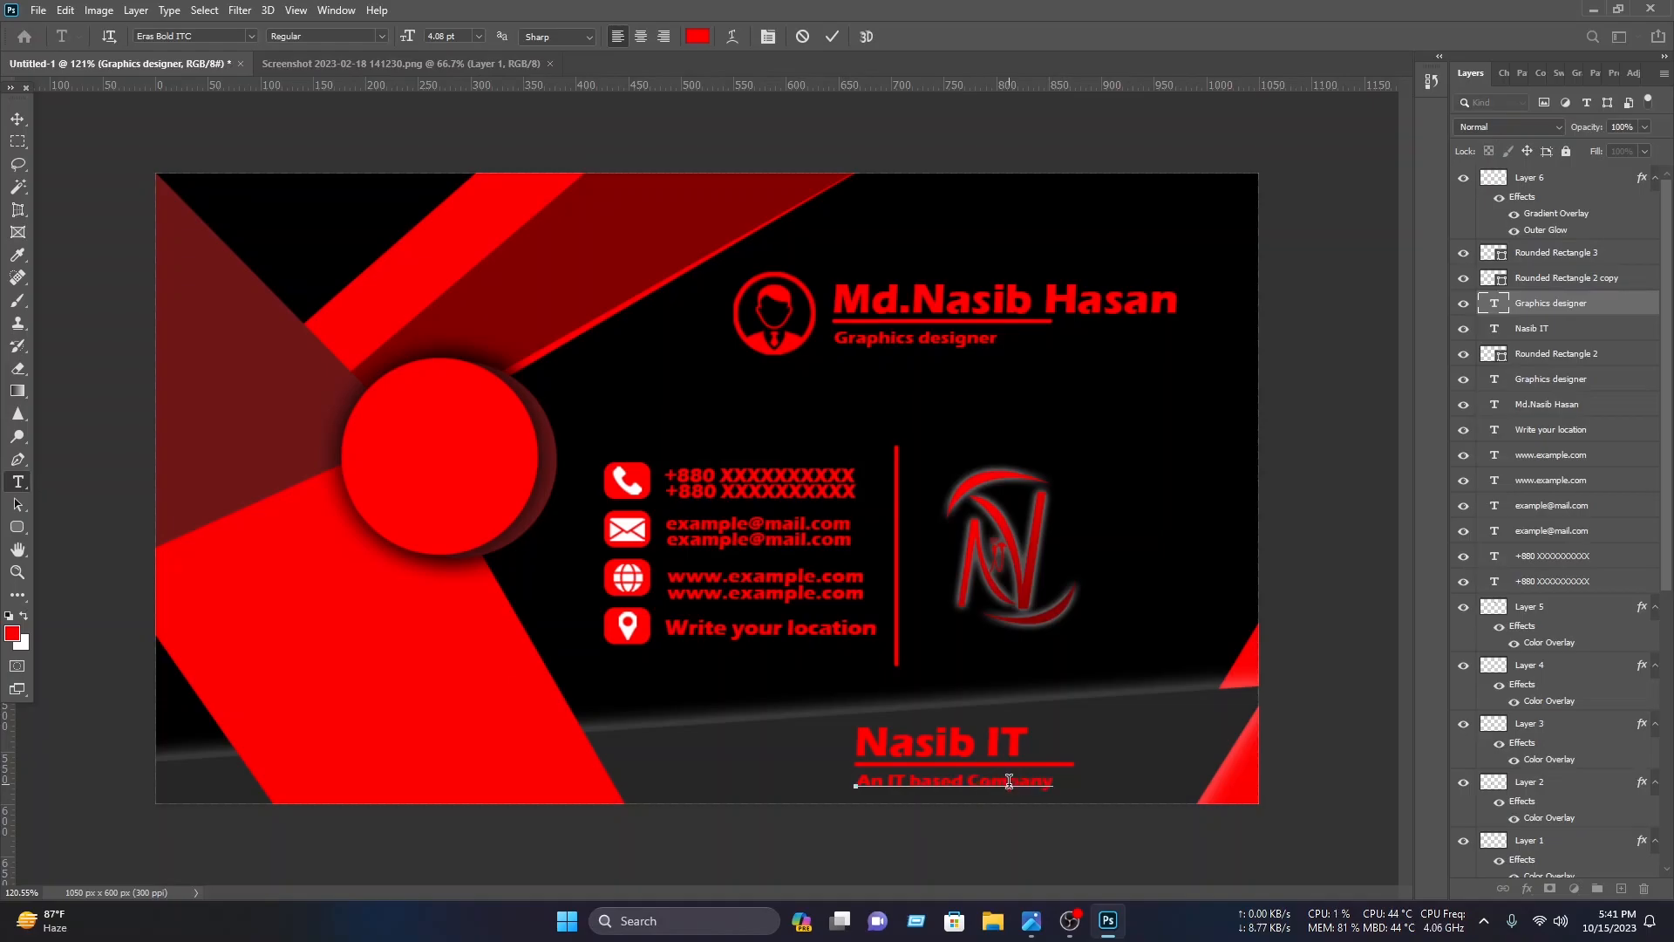
pyautogui.click(832, 38)
# Step: Move the Nasib IT block to the right of the logo and nudge the logo and block into alignment
pyautogui.moveTo(1073, 795); pyautogui.dragTo(989, 681)
pyautogui.moveTo(1018, 738); pyautogui.dragTo(1194, 559)
pyautogui.click(865, 39)
pyautogui.moveTo(1161, 635); pyautogui.dragTo(1031, 499)
pyautogui.moveTo(1242, 547); pyautogui.dragTo(1227, 546)
pyautogui.moveTo(1185, 530); pyautogui.dragTo(1183, 545)
pyautogui.click(864, 36)
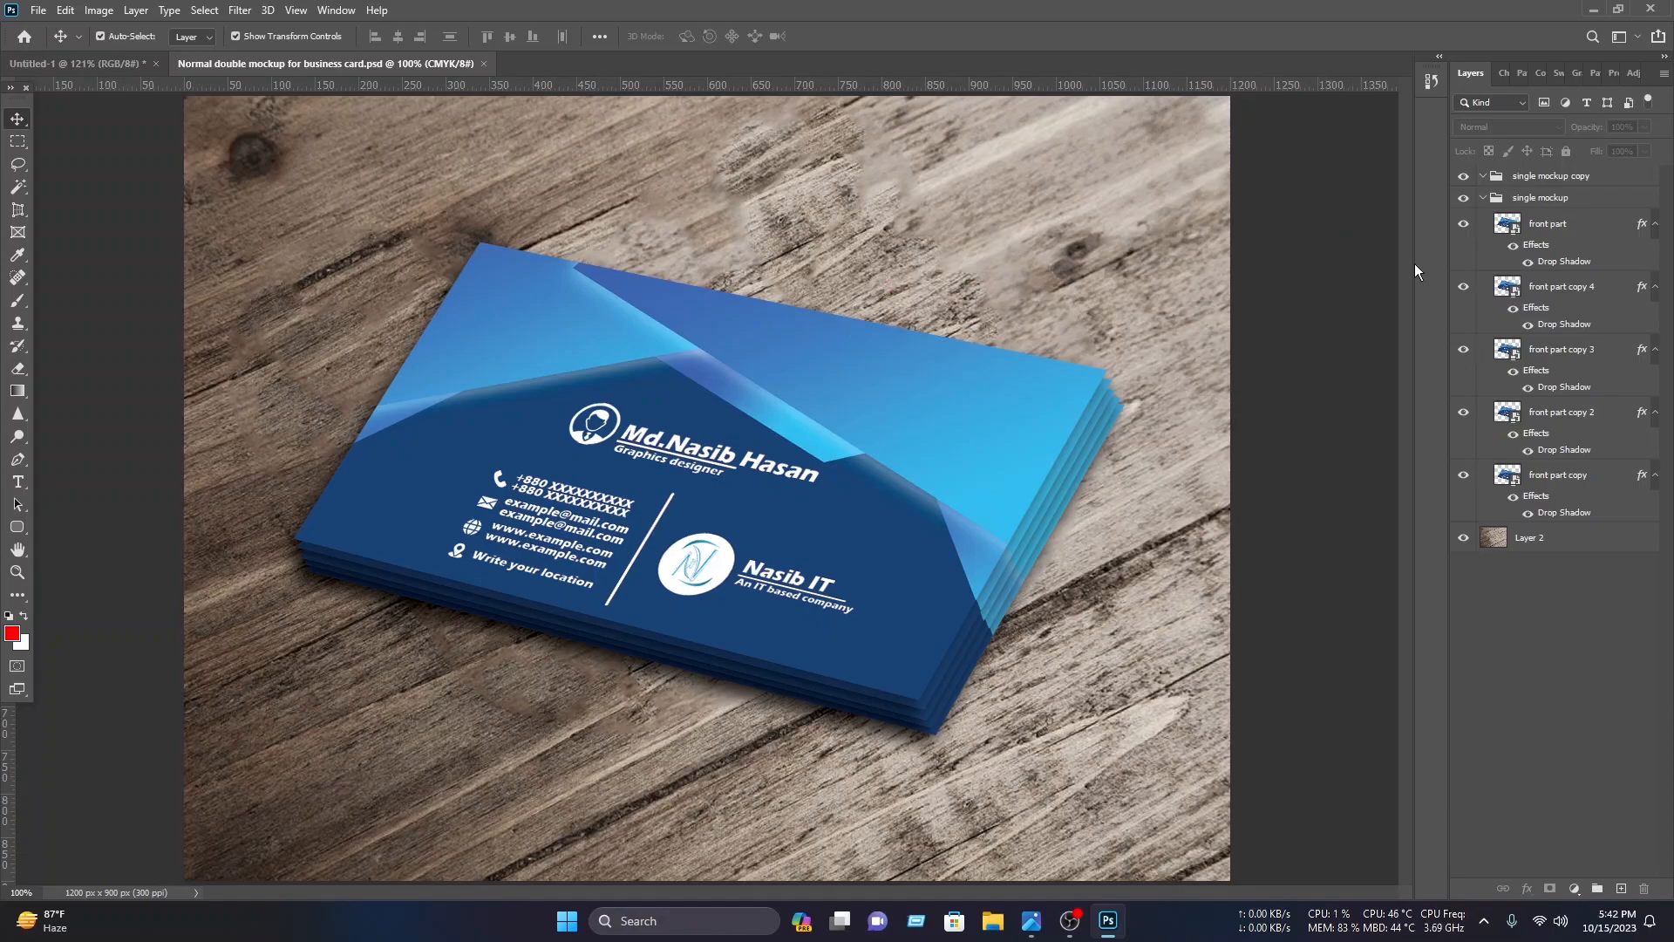
# Step: Open the mockup's front part smart object and delete all of its layers
pyautogui.doubleClick(1509, 225)
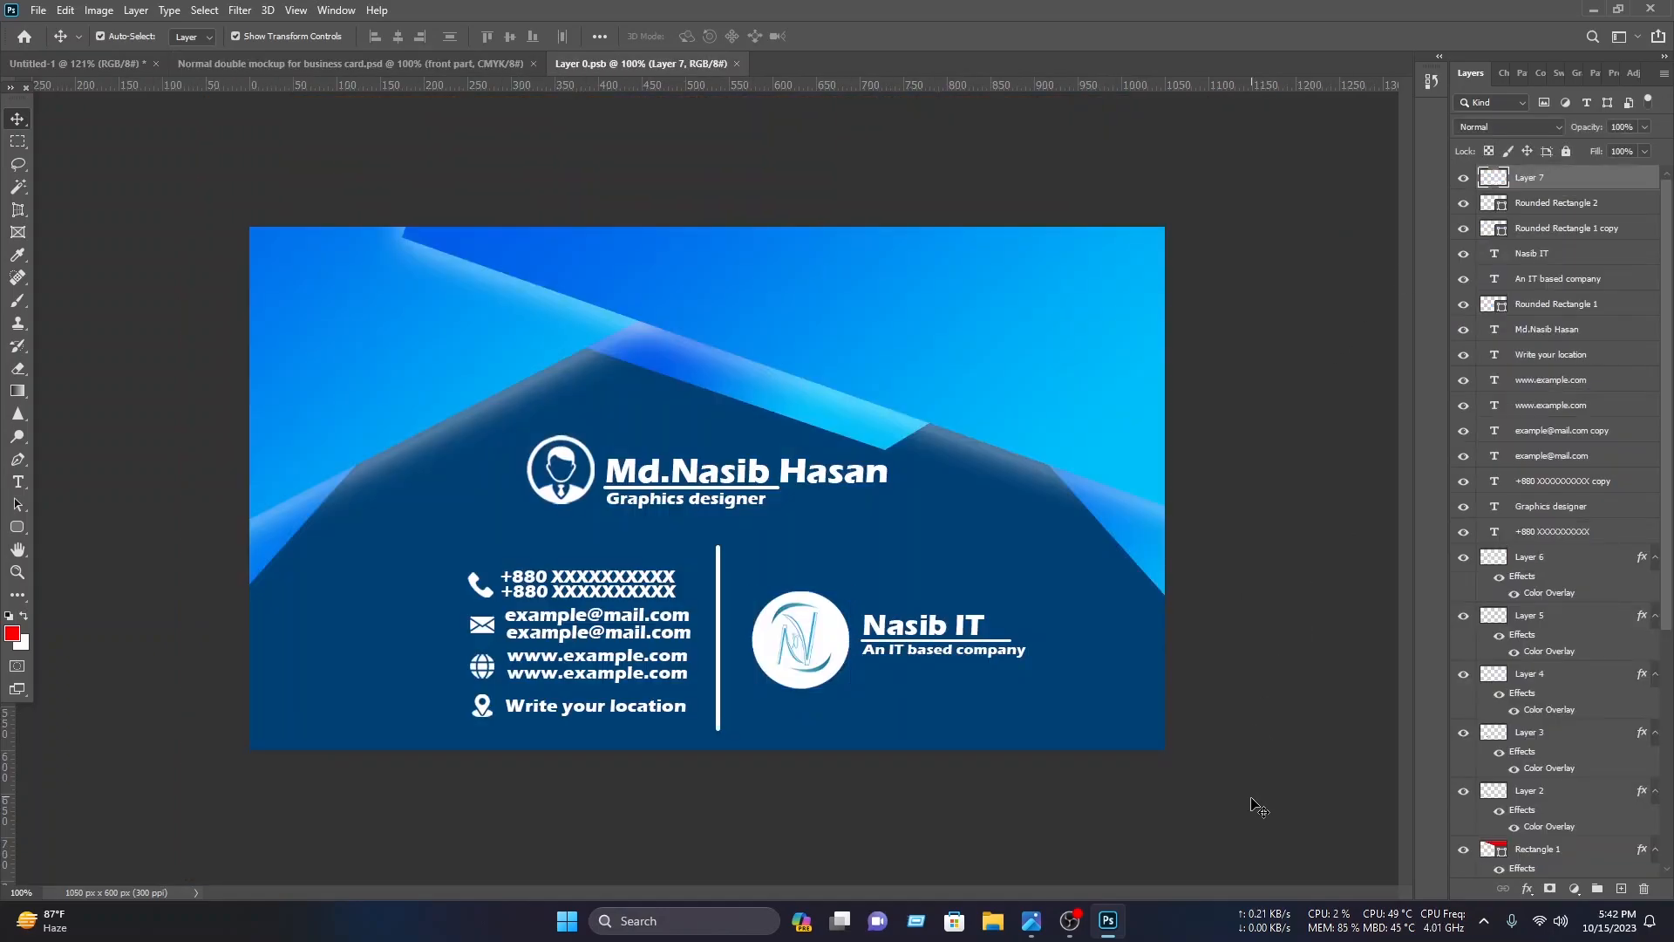
pyautogui.hotkey('ctrl', 'alt', 'a')
pyautogui.press('Delete')
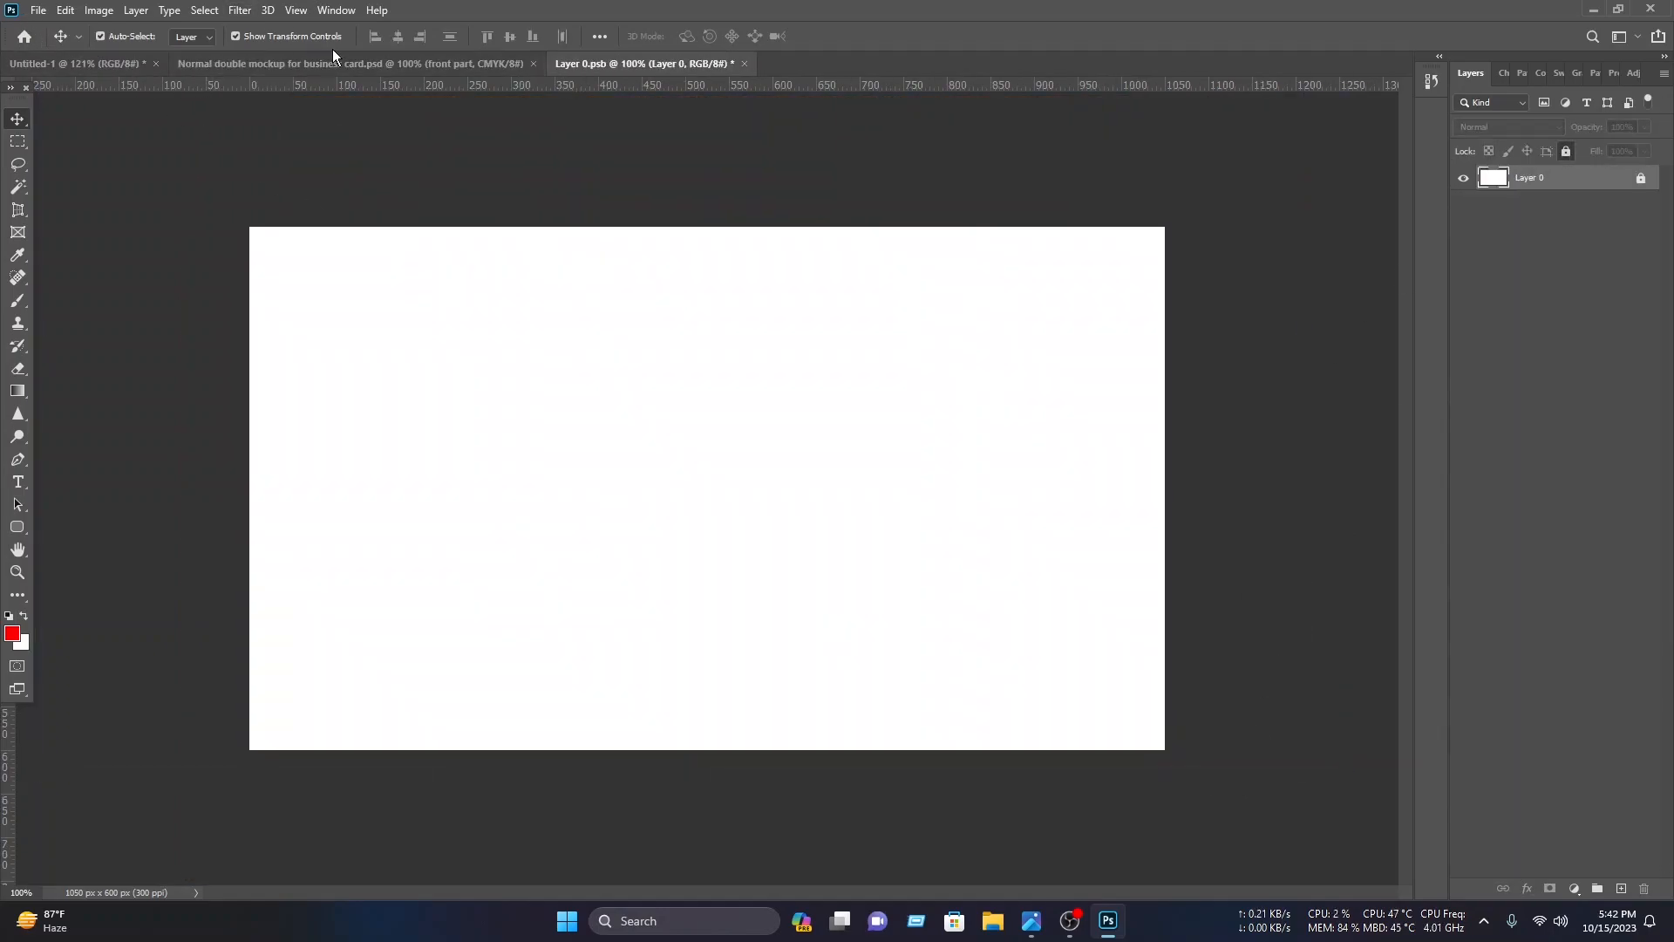
# Step: Return to the card design and unlock its locked ellipse and background layers
pyautogui.click(73, 61)
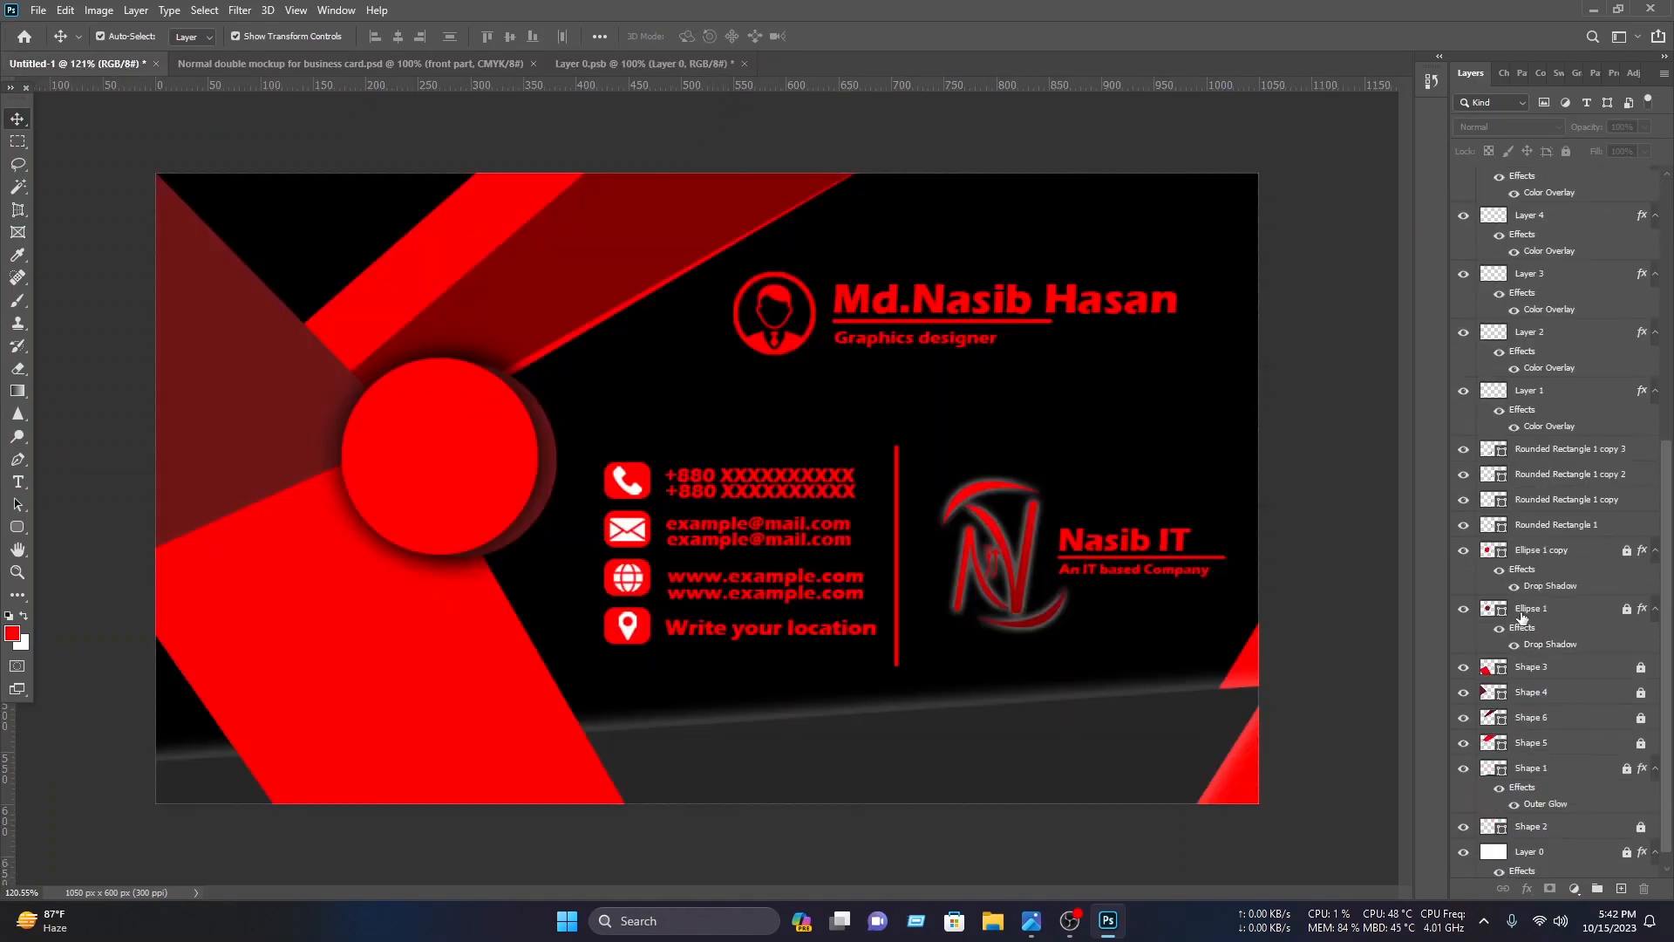
pyautogui.click(1640, 674)
pyautogui.click(1640, 722)
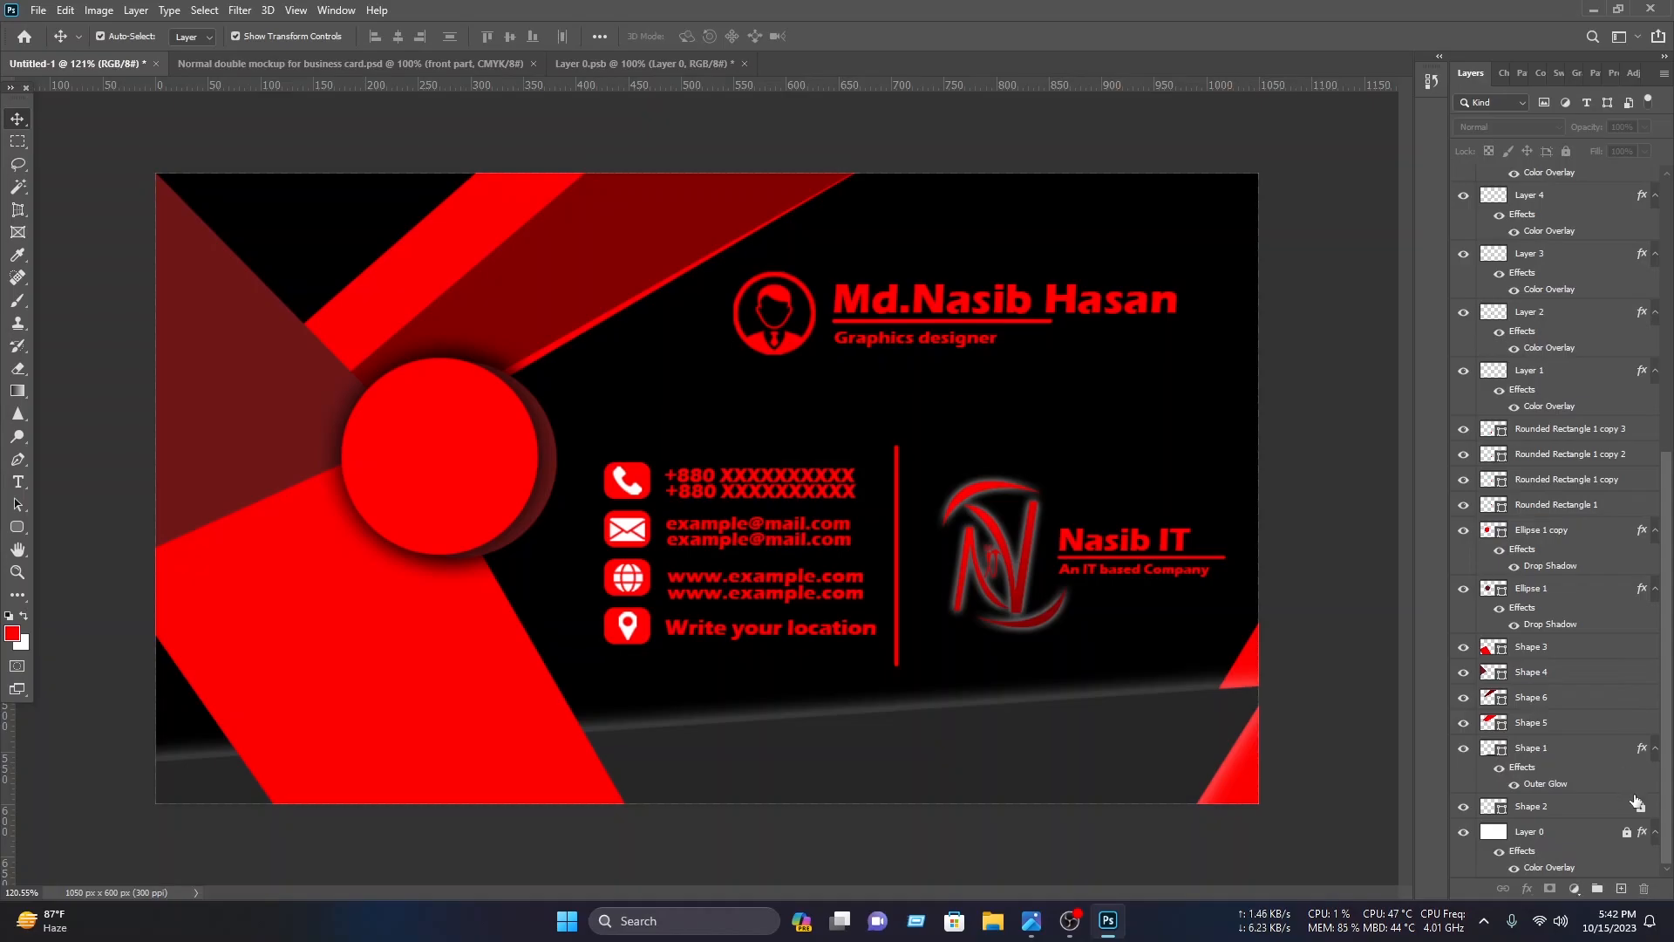
pyautogui.click(1627, 832)
# Step: Copy all card design layers into the smart object, position them to fill the canvas, and save it
pyautogui.hotkey('ctrl', 'alt', 'a')
pyautogui.moveTo(395, 187); pyautogui.dragTo(572, 449)
pyautogui.moveTo(302, 273); pyautogui.dragTo(452, 266)
pyautogui.click(1334, 257)
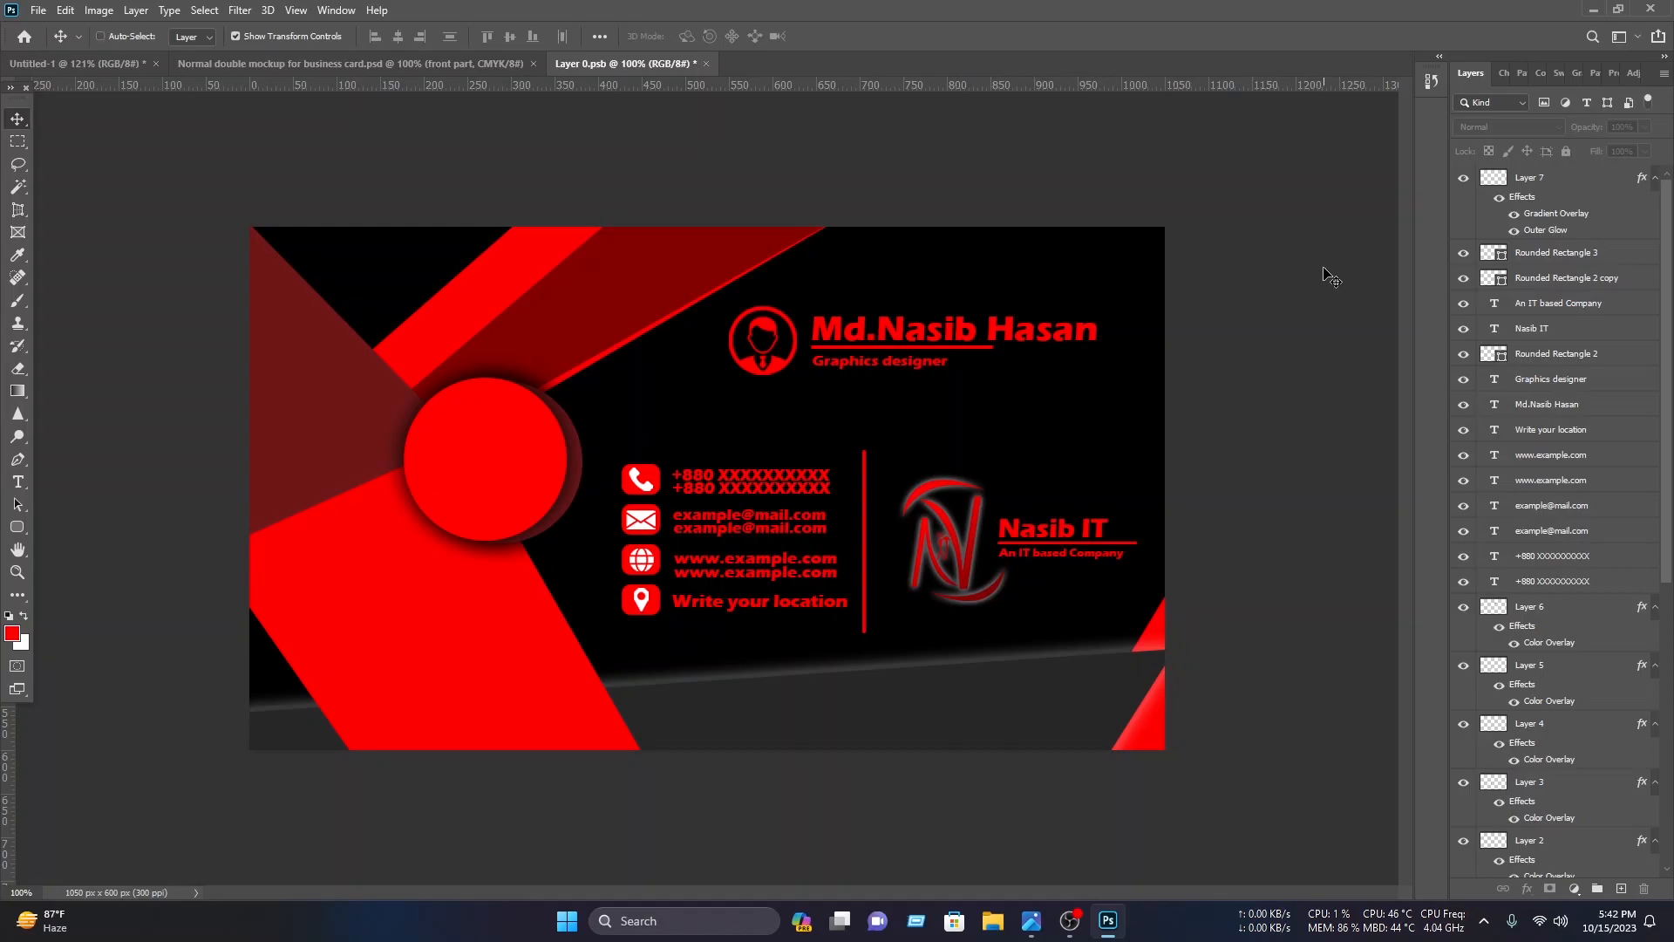
pyautogui.hotkey('ctrl', 's')
# Step: Return to the mockup and zoom in to inspect the updated business card
pyautogui.click(706, 63)
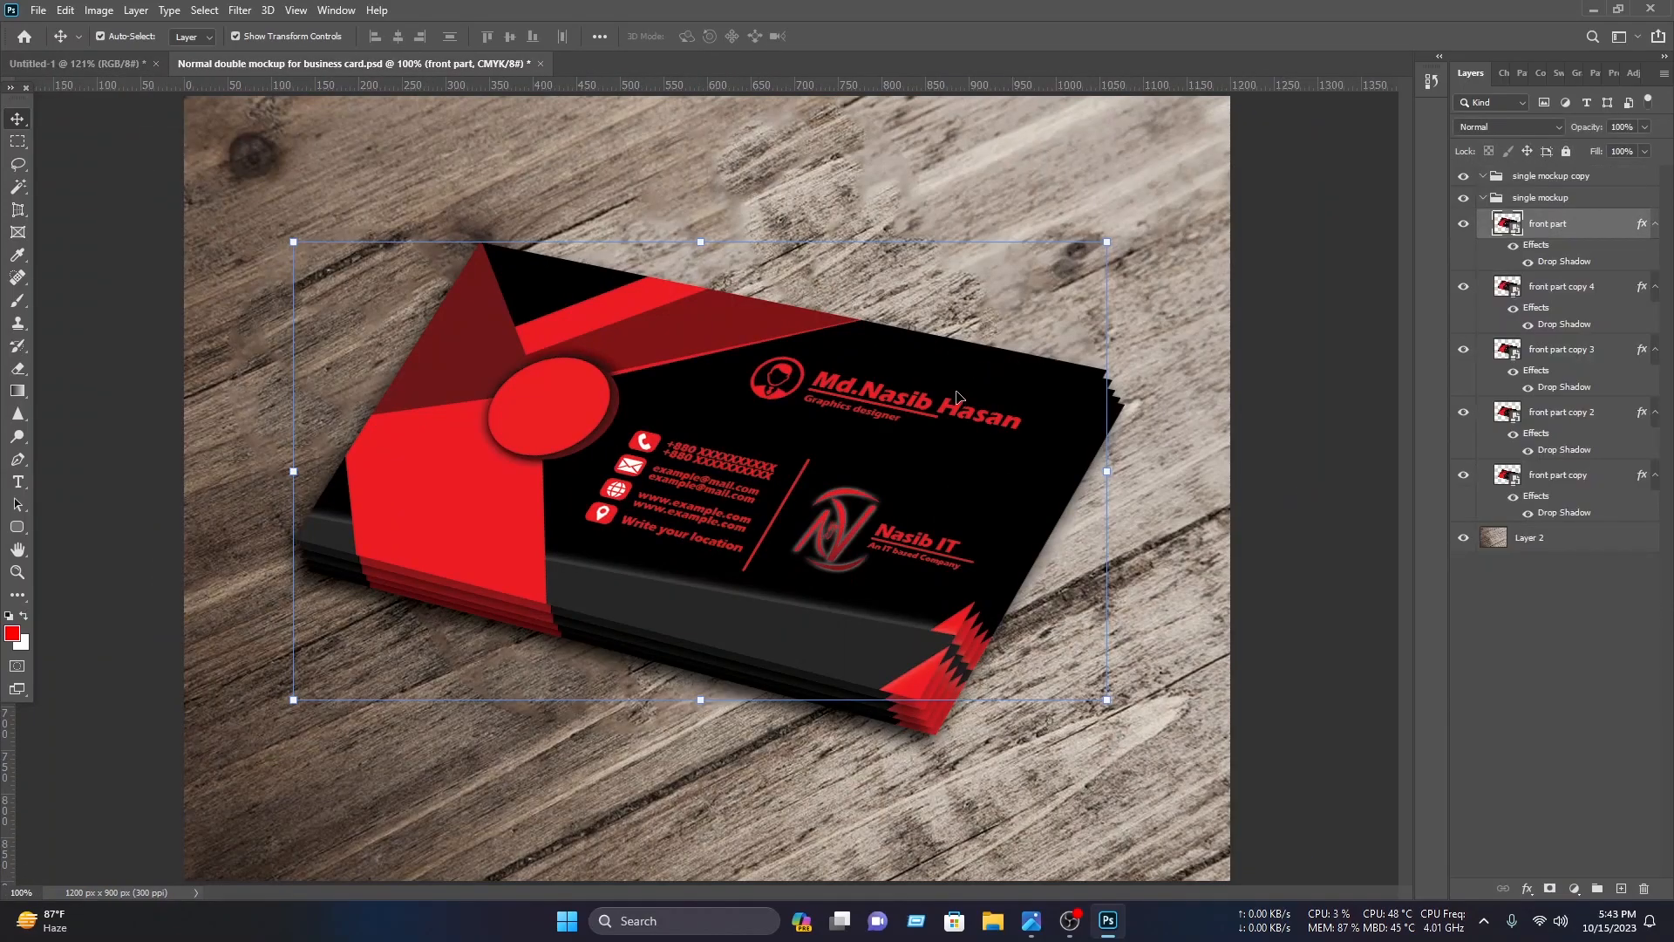
pyautogui.scroll(1, 936, 410)
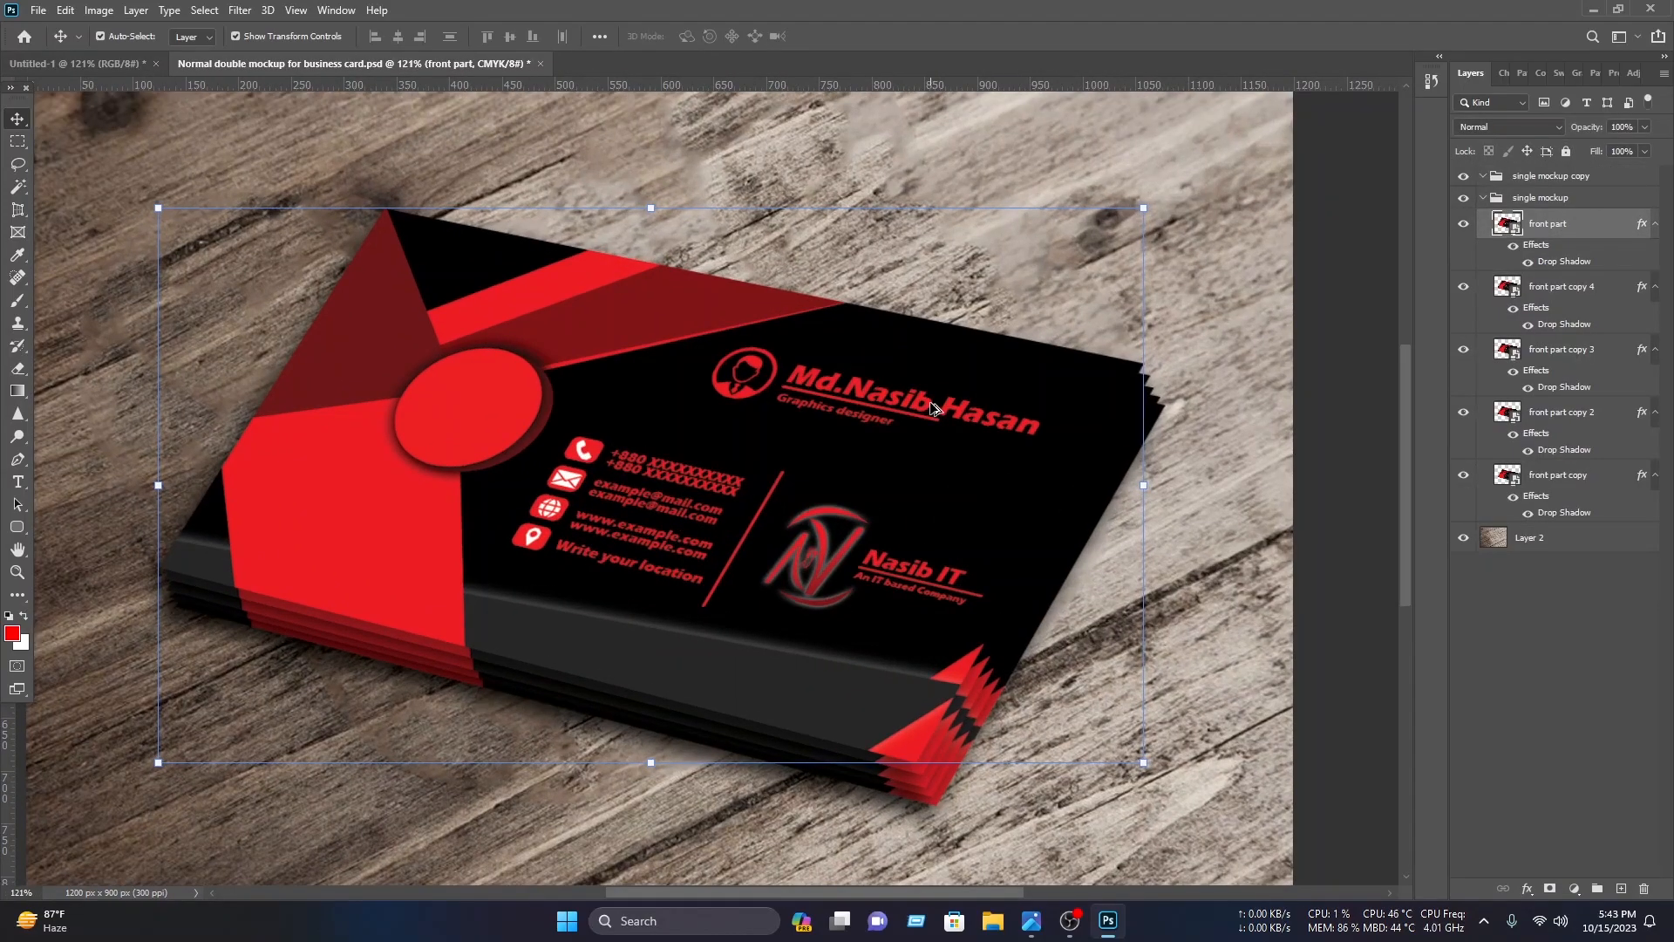